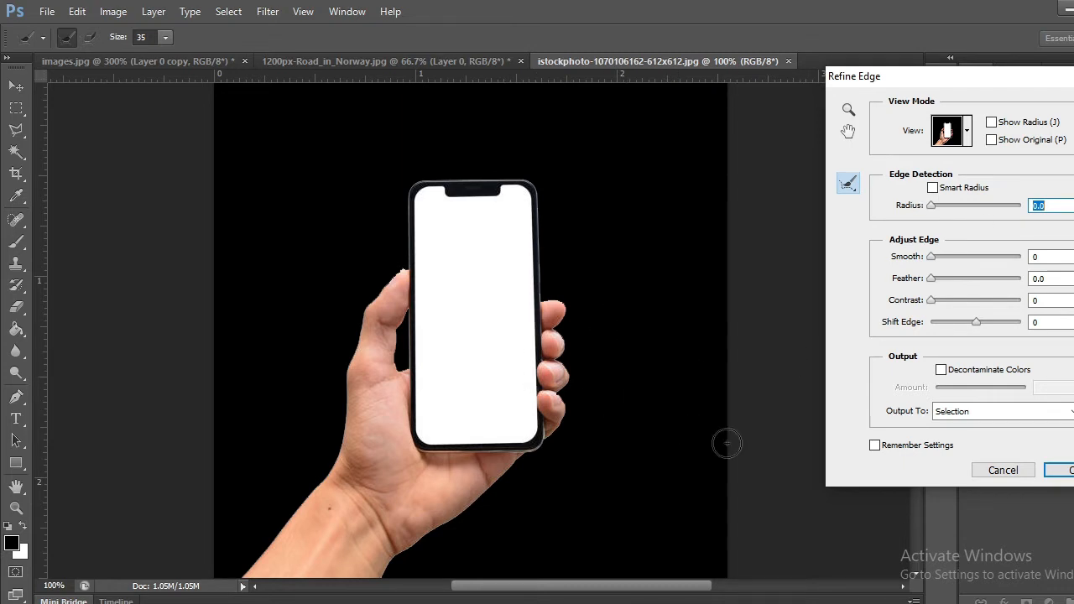
left_click(935, 259)
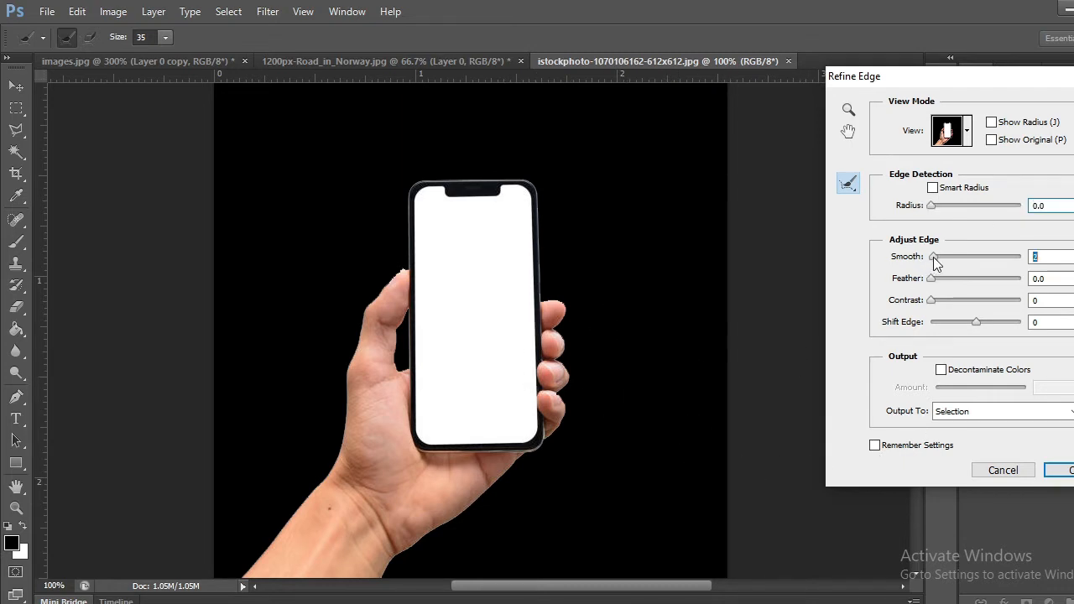
left_click_drag(934, 259, 930, 257)
mouse_move(934, 299)
left_mouse_down()
mouse_move(946, 304)
mouse_move(930, 304)
left_mouse_up()
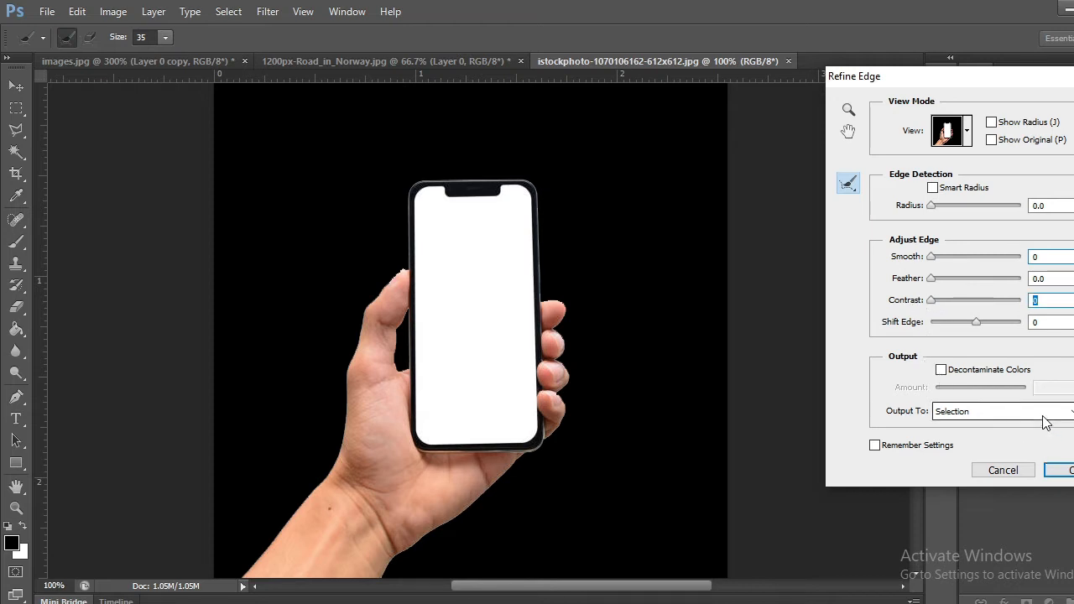
- Switch the Refine Edge preview to On Layers and output the hand-and-phone cutout to a new layer
left_click(967, 131)
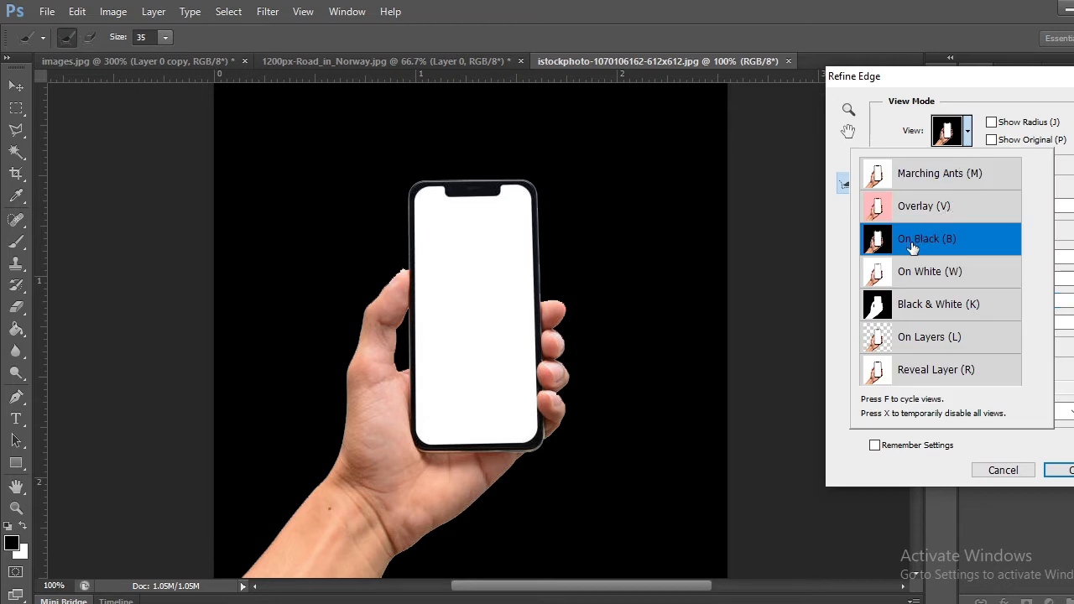
left_click(929, 339)
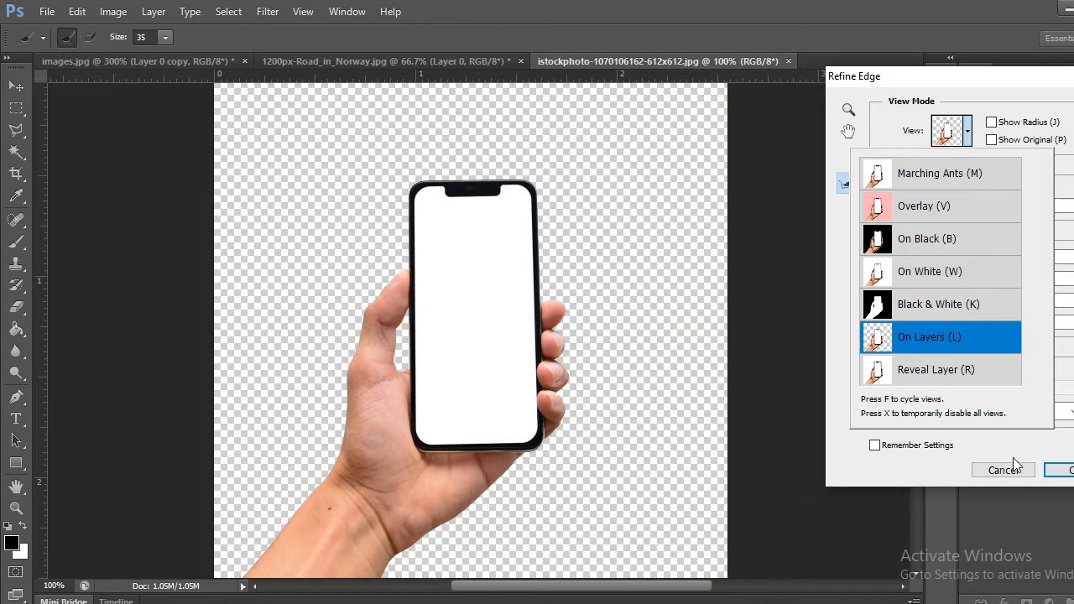
left_click(977, 416)
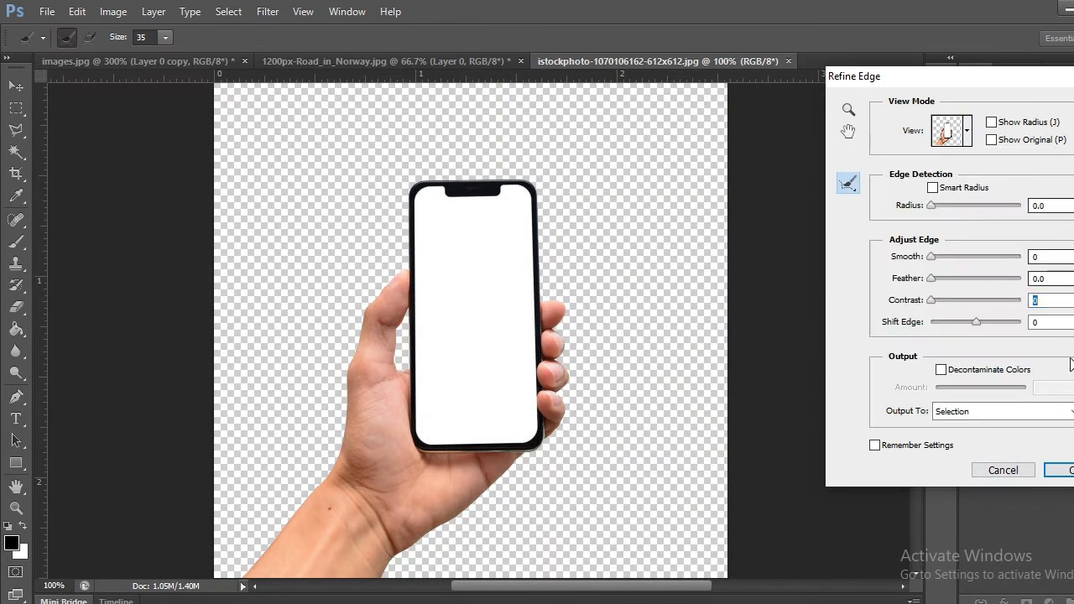
left_click(976, 412)
left_click(978, 457)
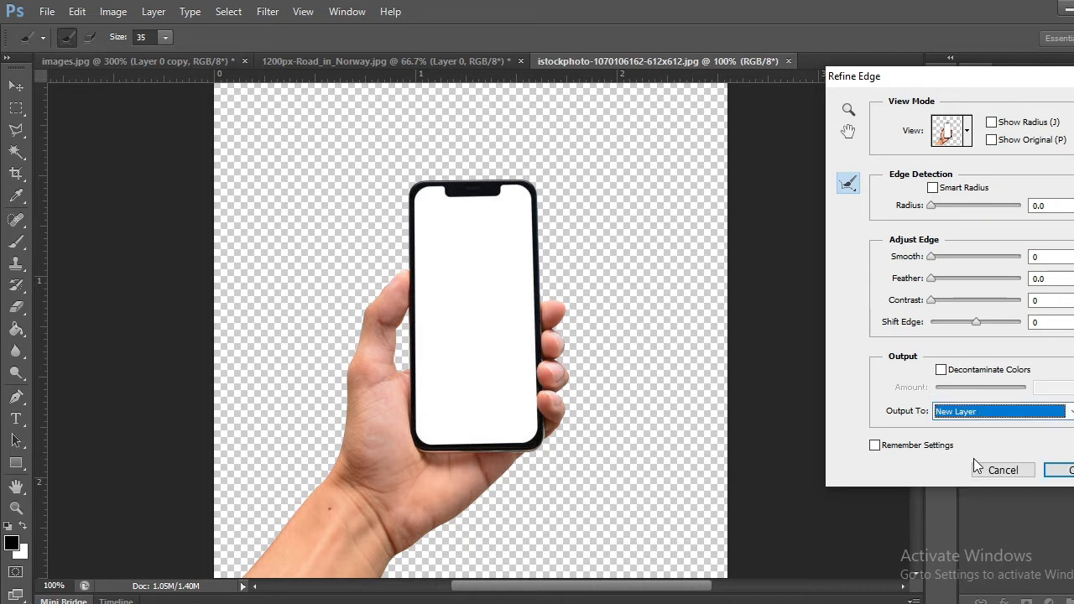
left_click(1058, 470)
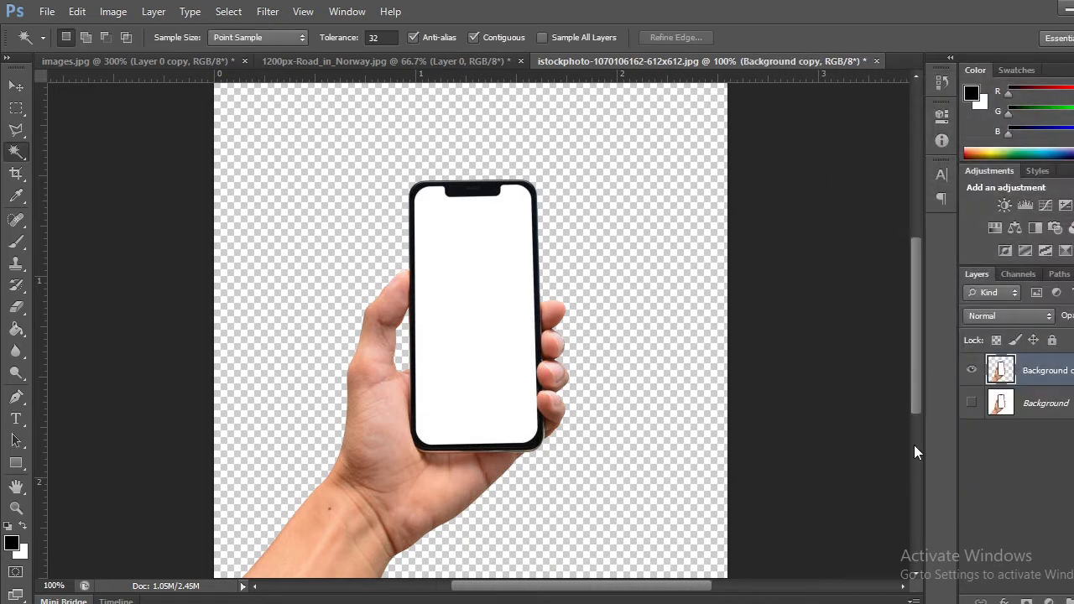
- Add a new empty layer and place it directly beneath the hand-and-phone cutout layer
left_click(16, 87)
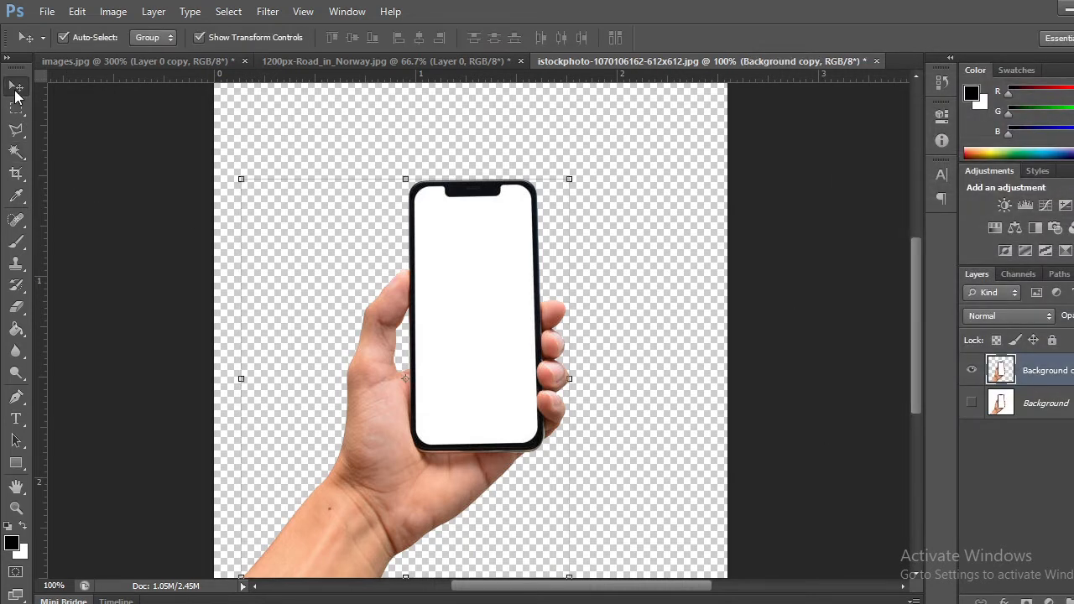
left_click(814, 347)
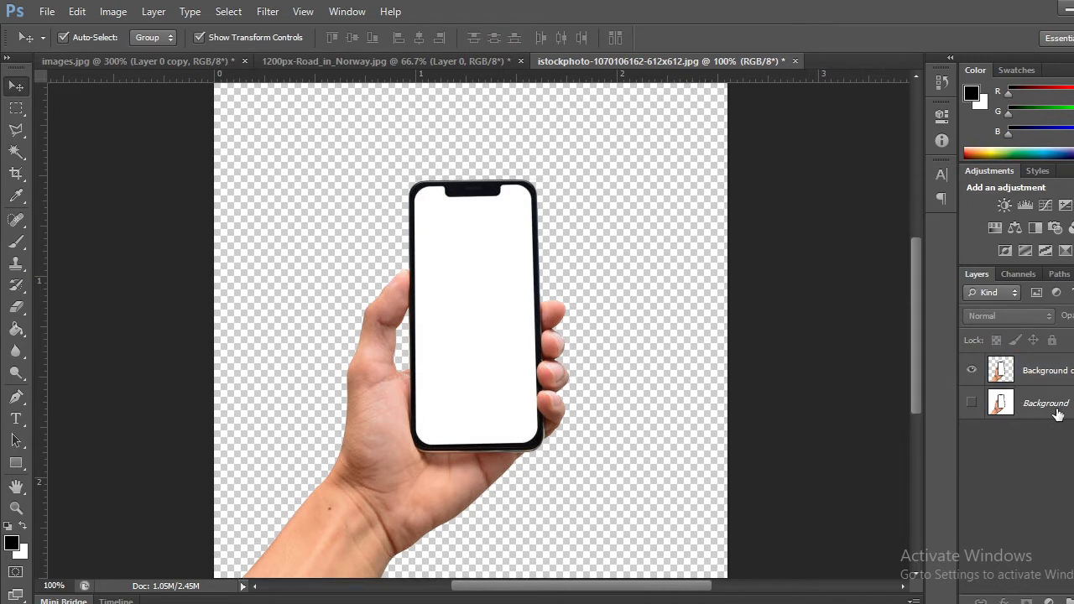
left_click(1073, 602)
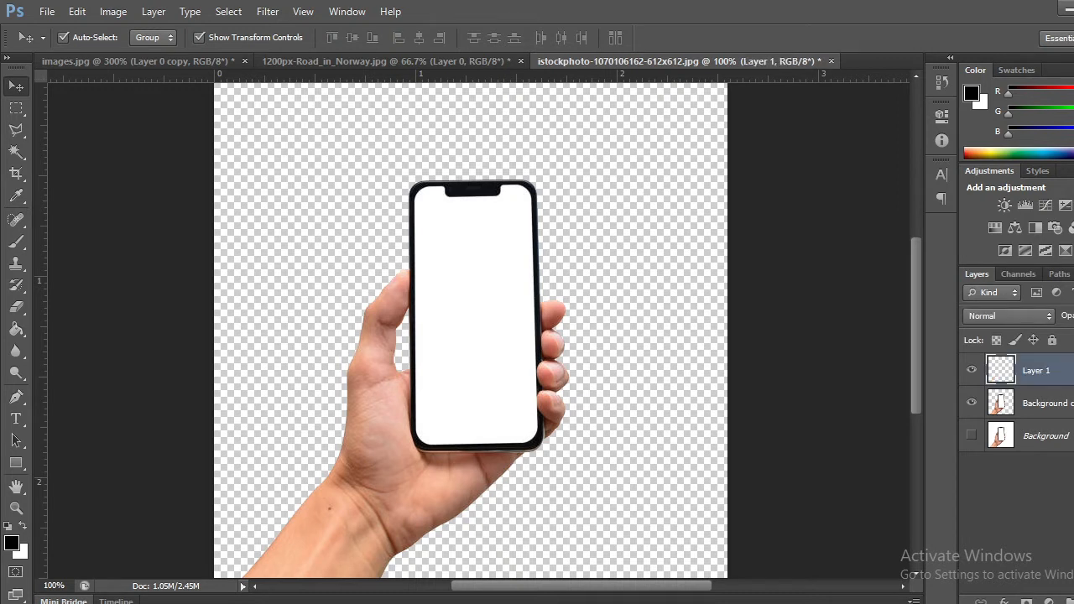
left_click_drag(1031, 370, 1053, 412)
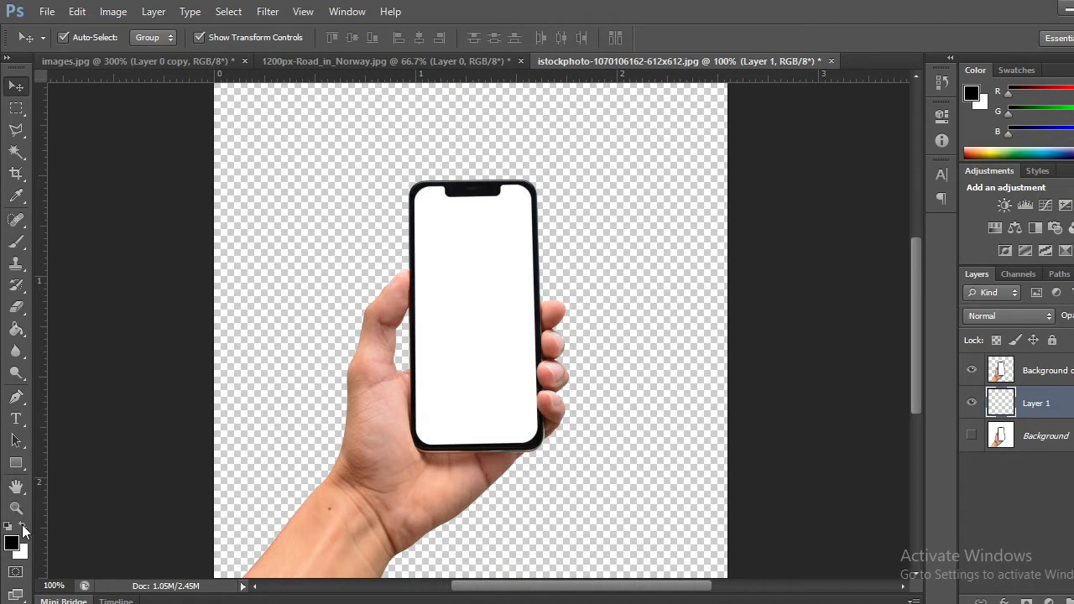
- Swap the foreground color to white and fill the empty Layer 1 with it using the Paint Bucket
left_click(17, 330)
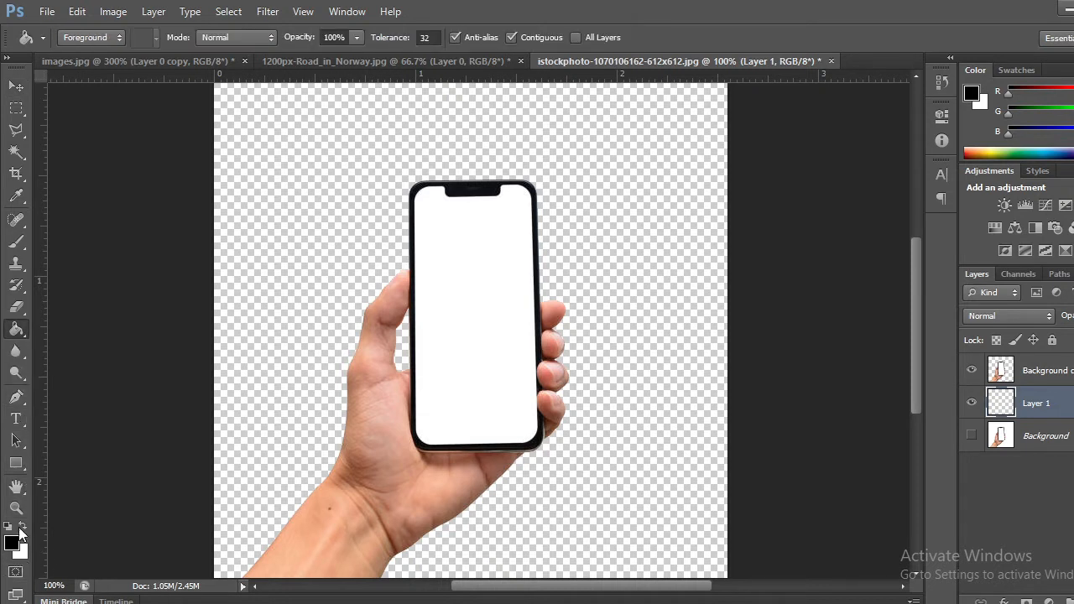
left_click(22, 527)
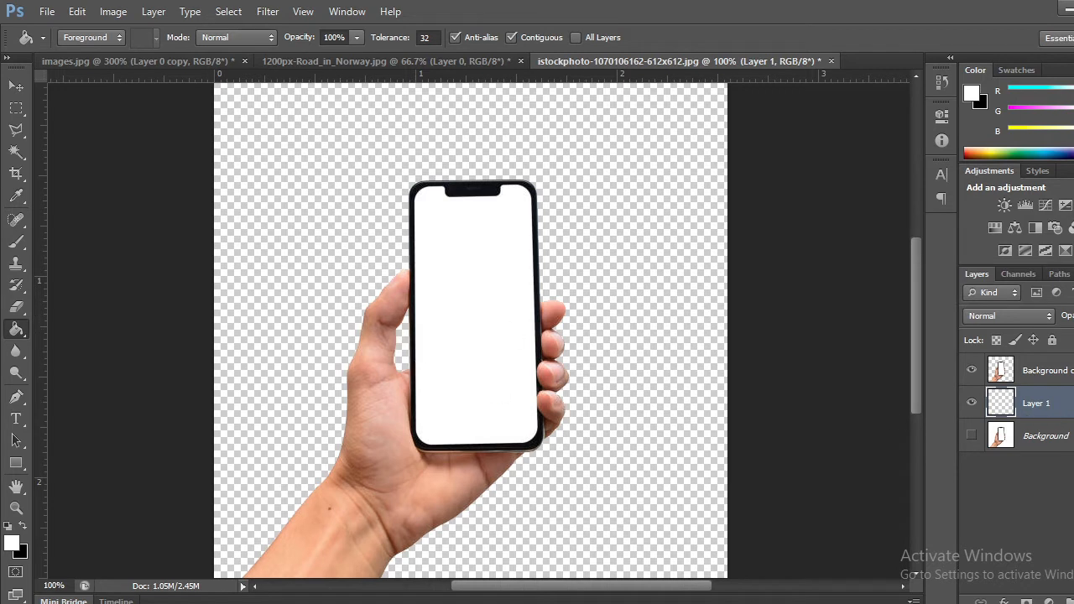
left_click(291, 298)
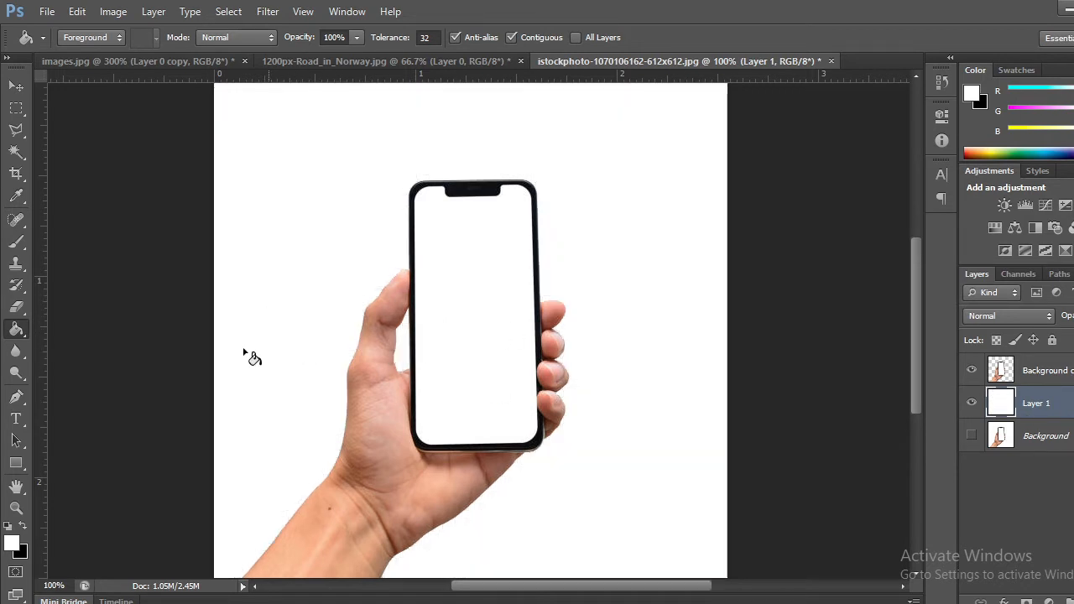
left_click(26, 93)
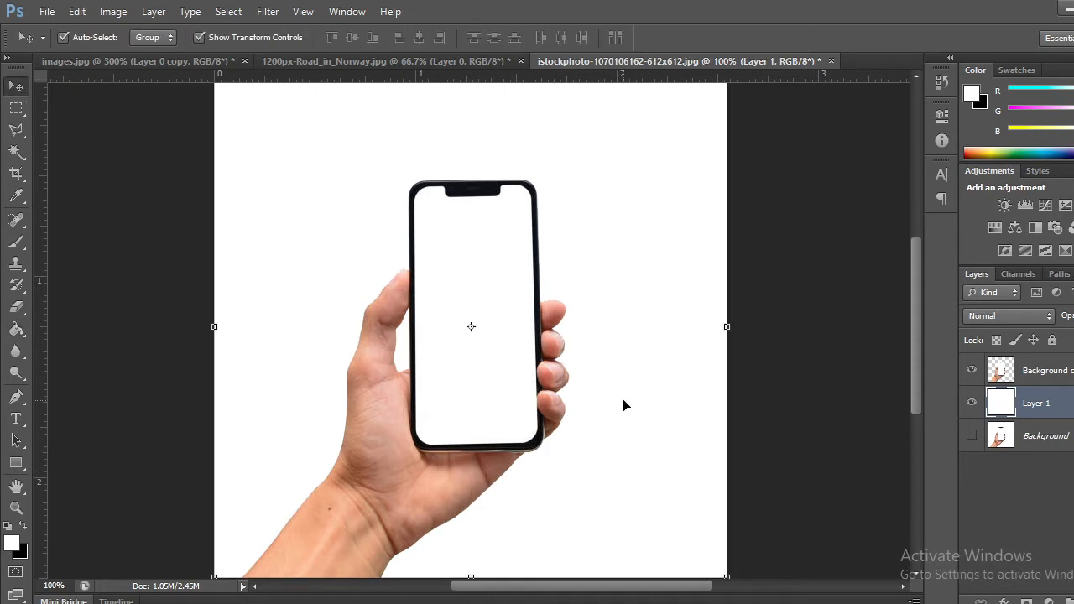
- Add a Pattern Overlay layer style with the Aqua pattern to the white Layer 1
left_click(1041, 602)
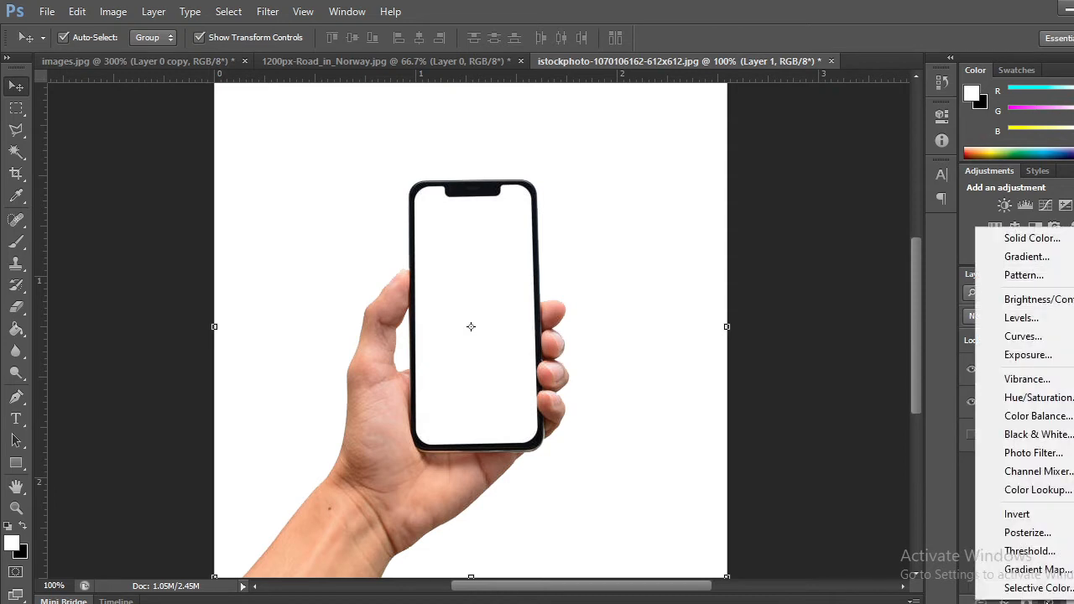
left_click(969, 529)
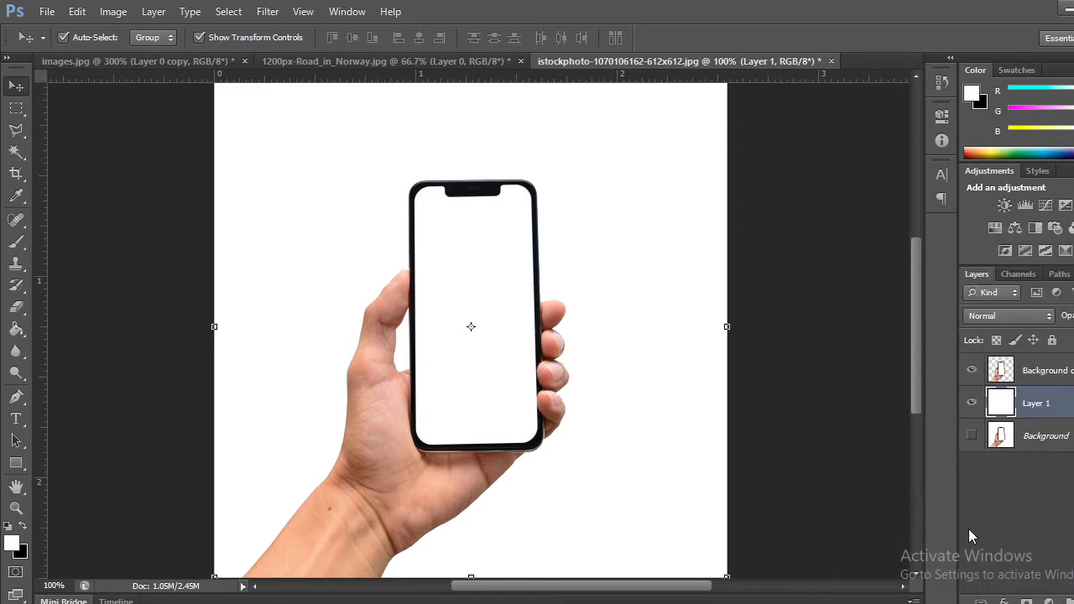
left_click(1004, 601)
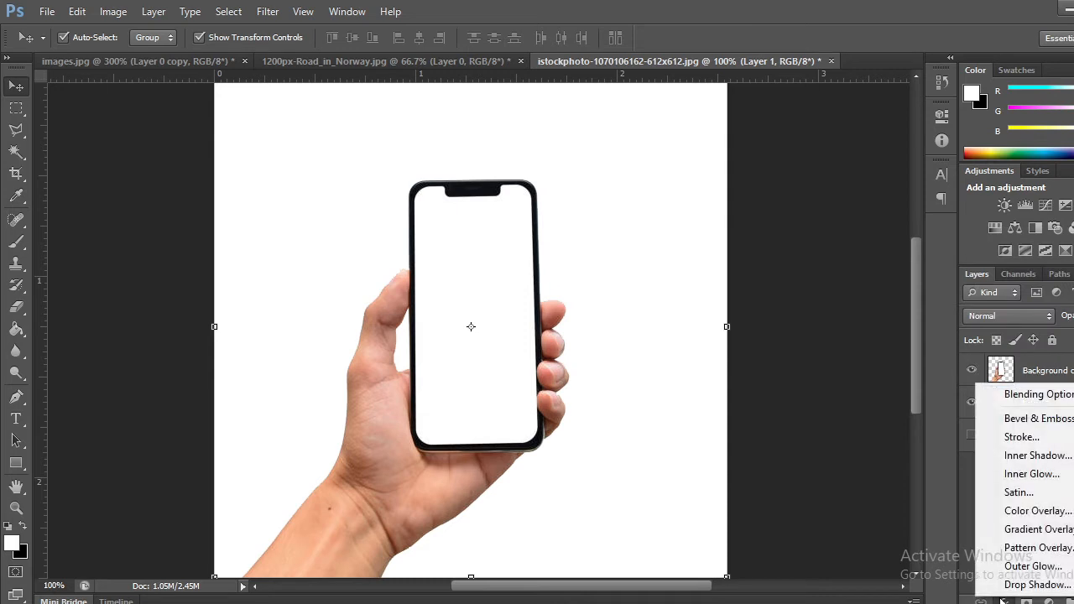
left_click(1039, 548)
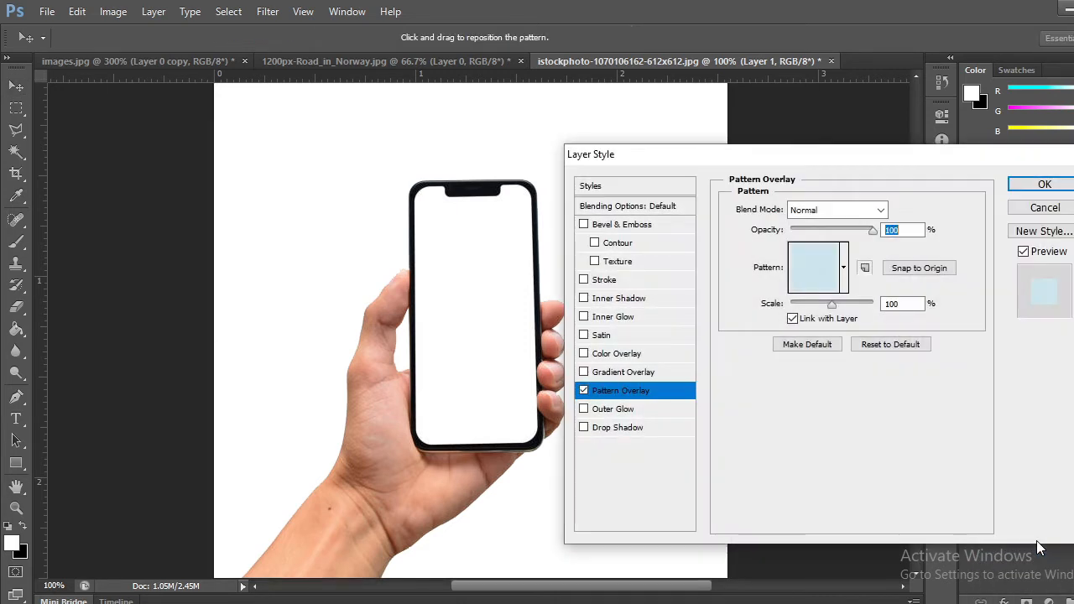
left_click(844, 271)
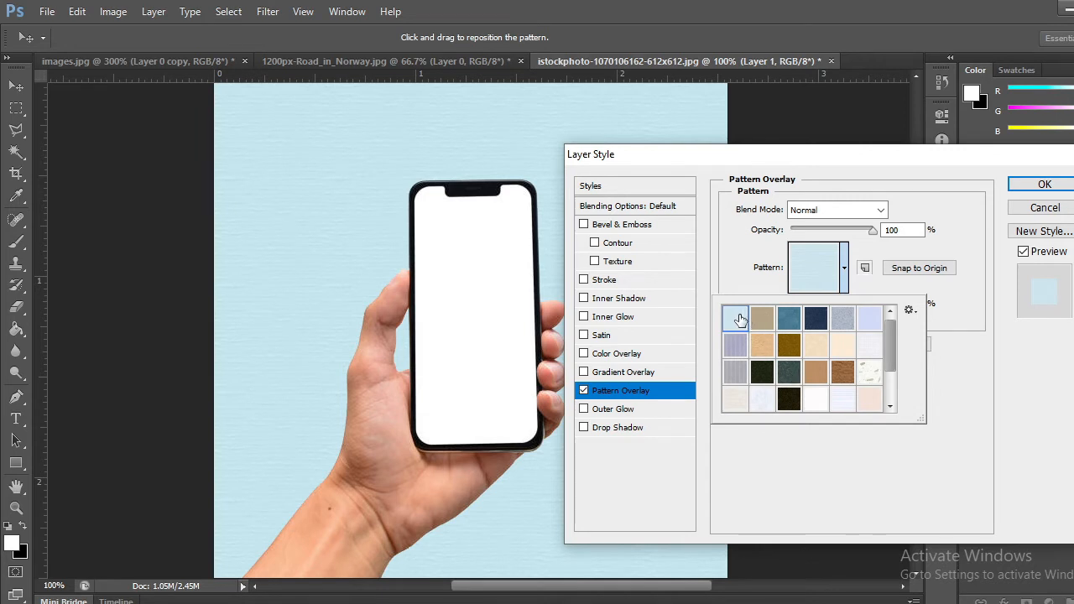
left_click(968, 354)
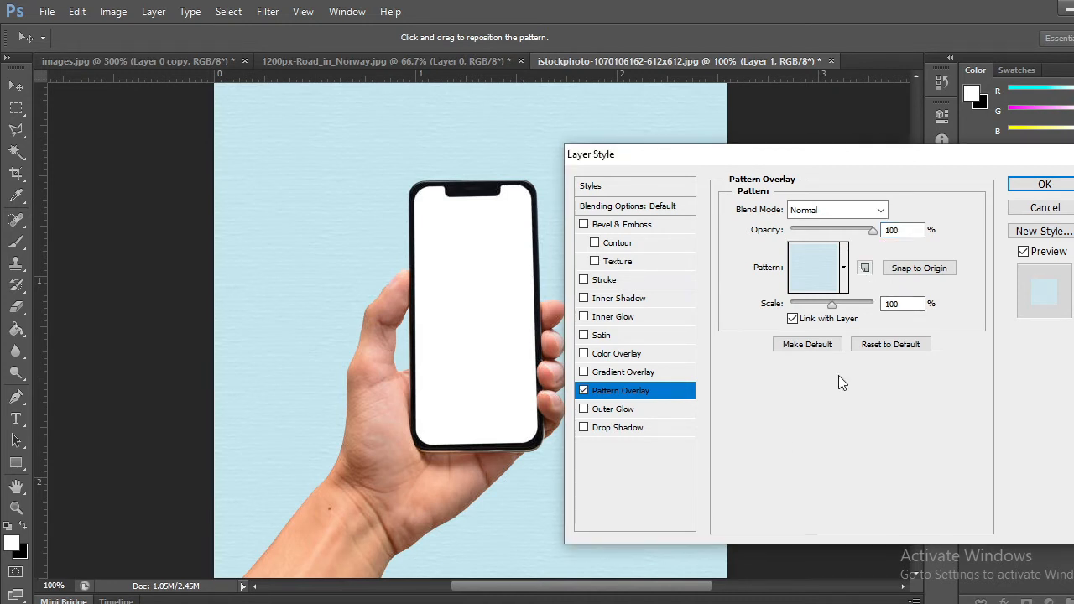
- Display the patterns as a large list and choose Green with Fibers for the Pattern Overlay
left_click(843, 269)
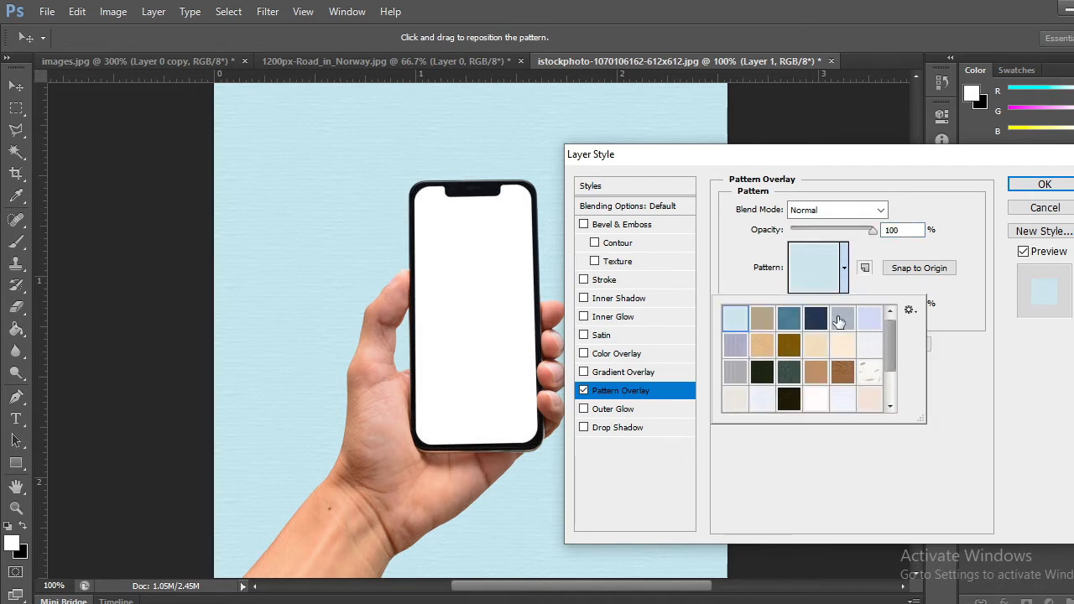
left_click(909, 309)
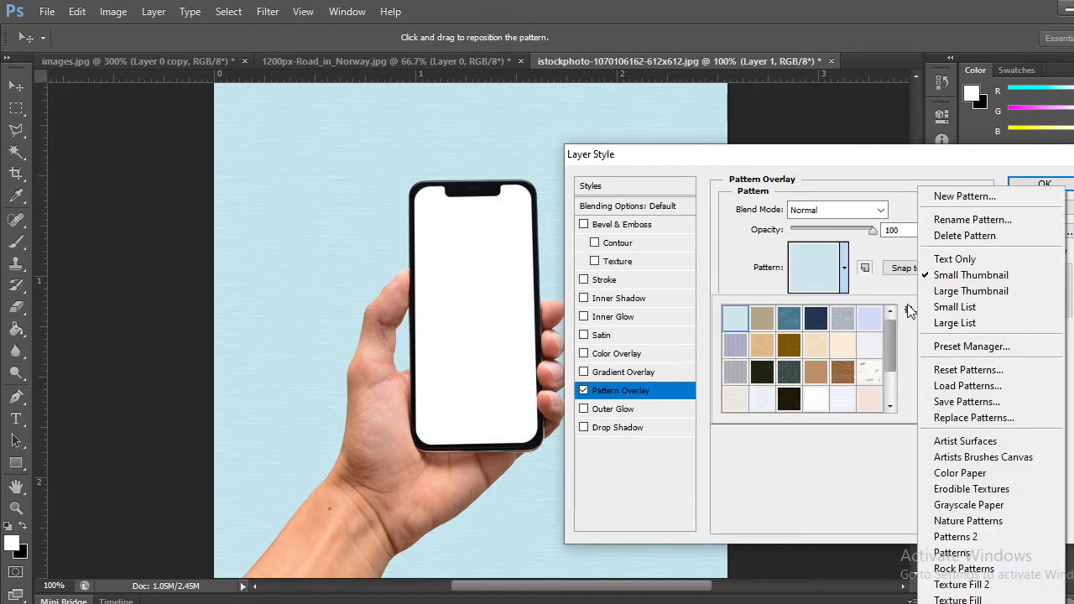
left_click(982, 324)
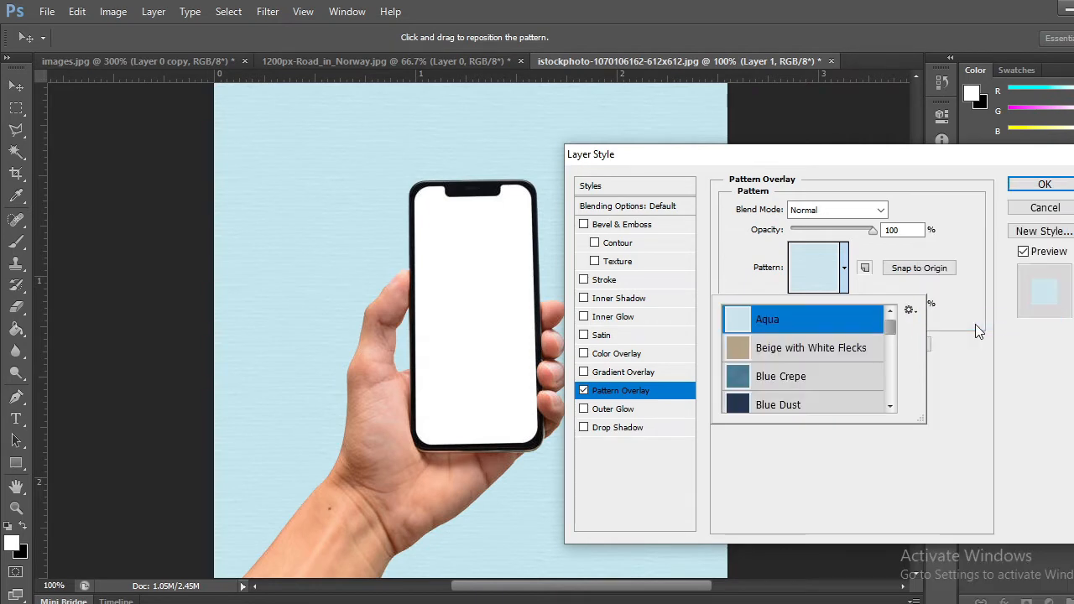
left_click_drag(890, 329, 893, 352)
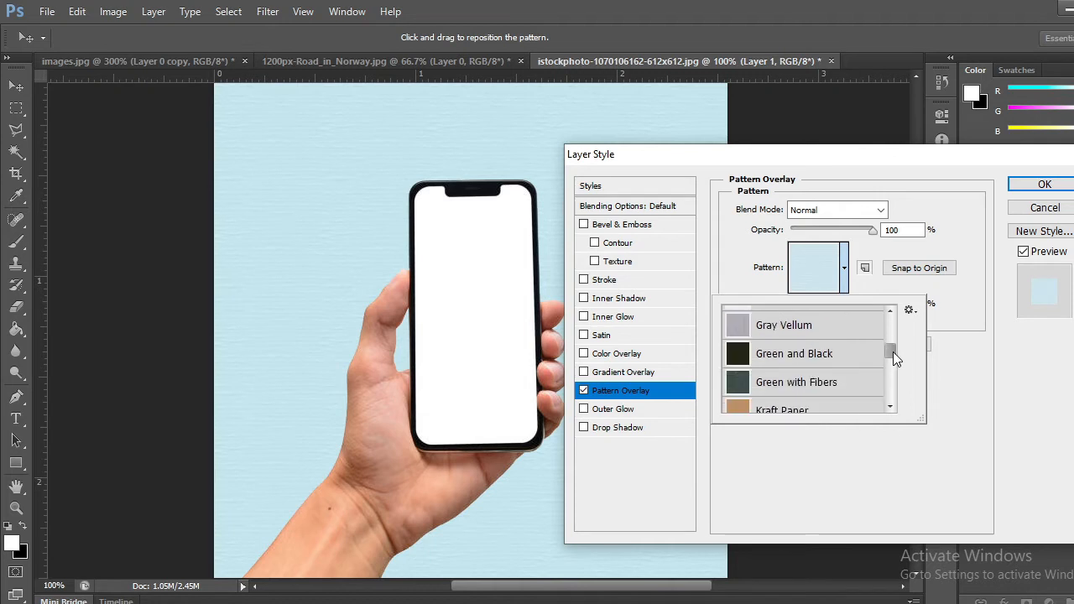
left_click(831, 389)
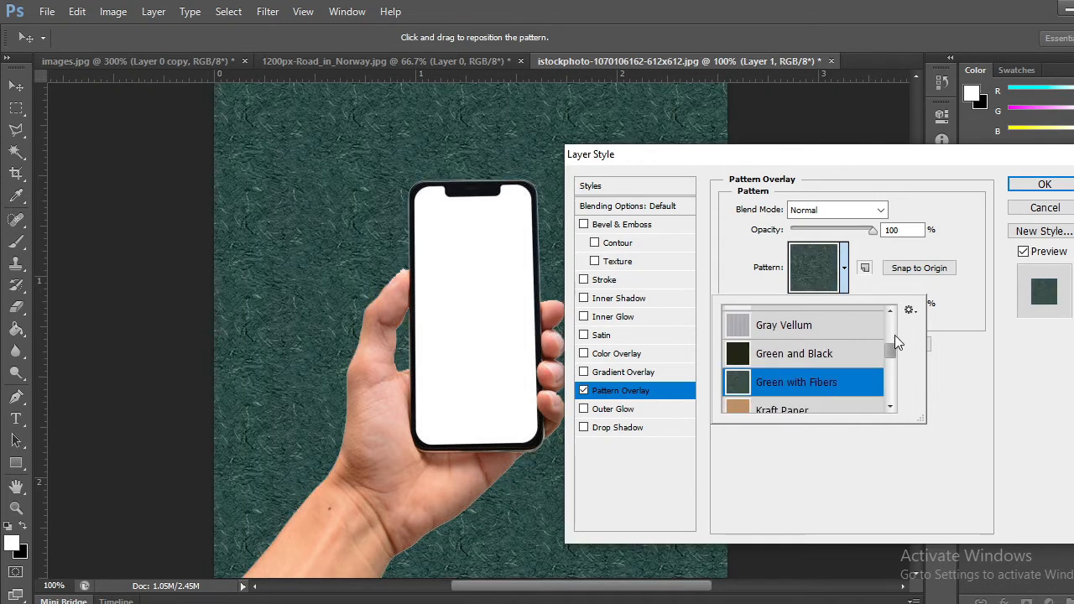
left_click(976, 350)
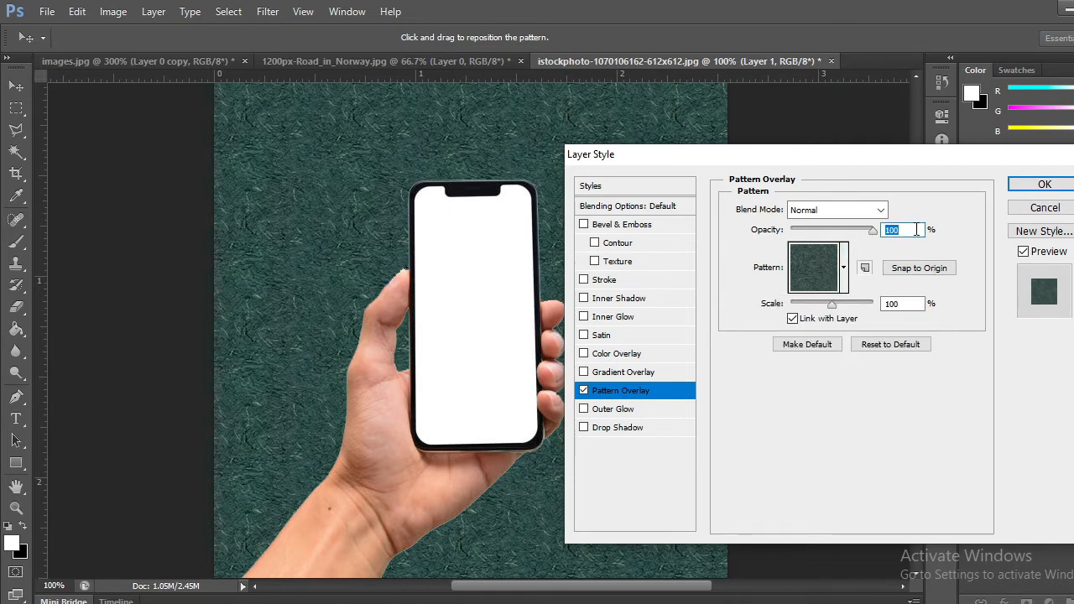
- Set the Pattern Overlay's opacity to 62% and its scale to 85%
type("6")
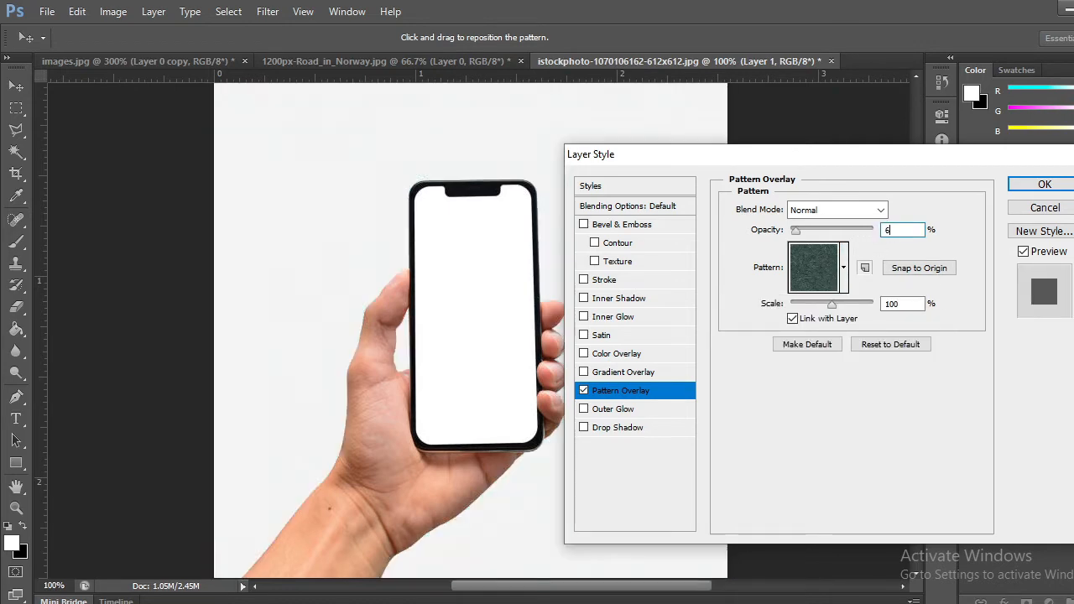
type("2")
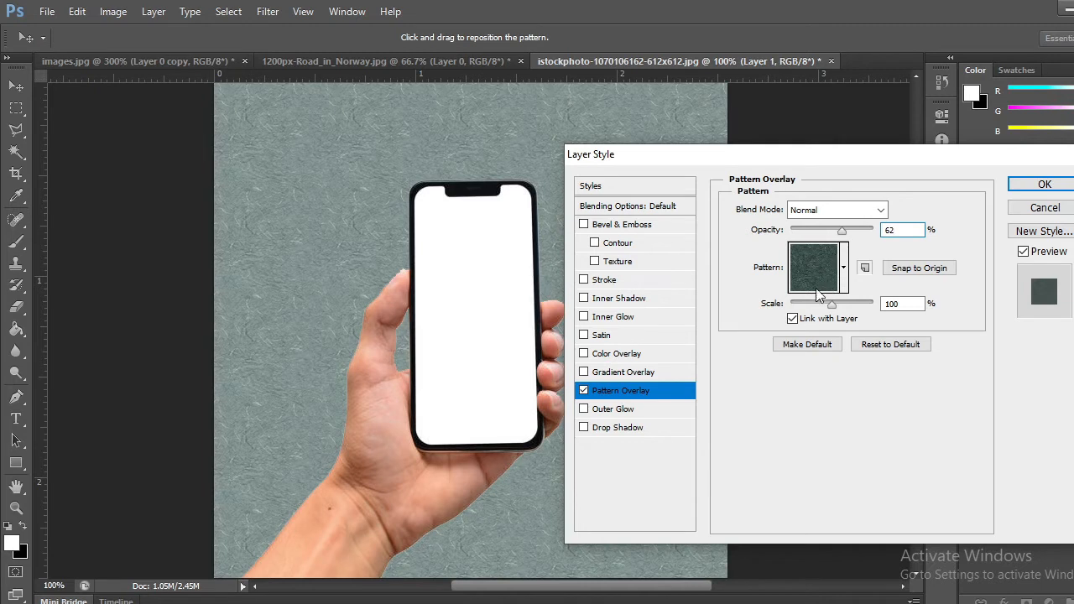
left_click(879, 308)
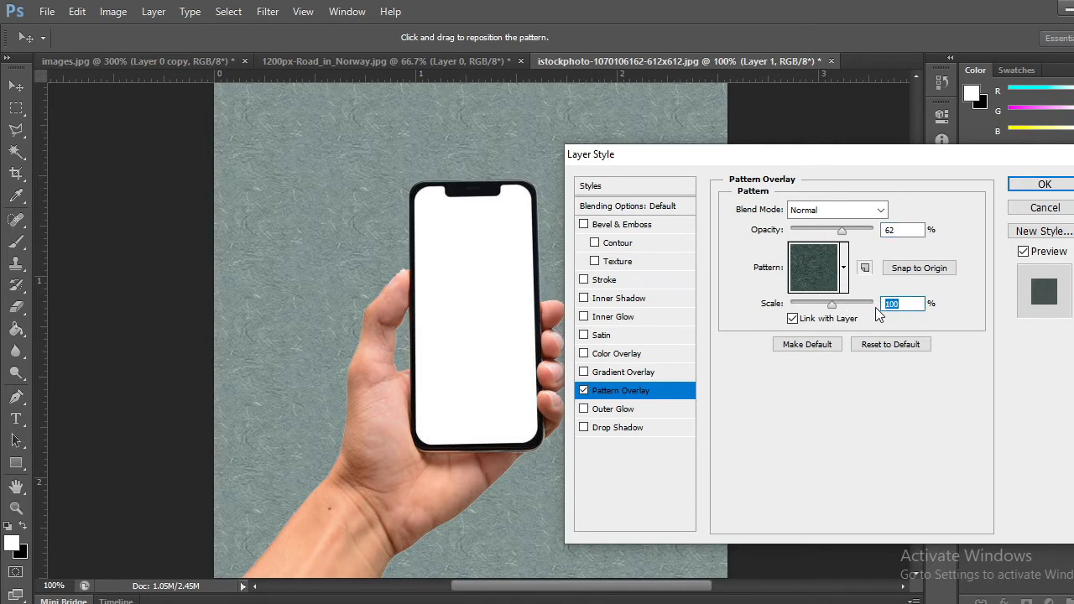
type("85")
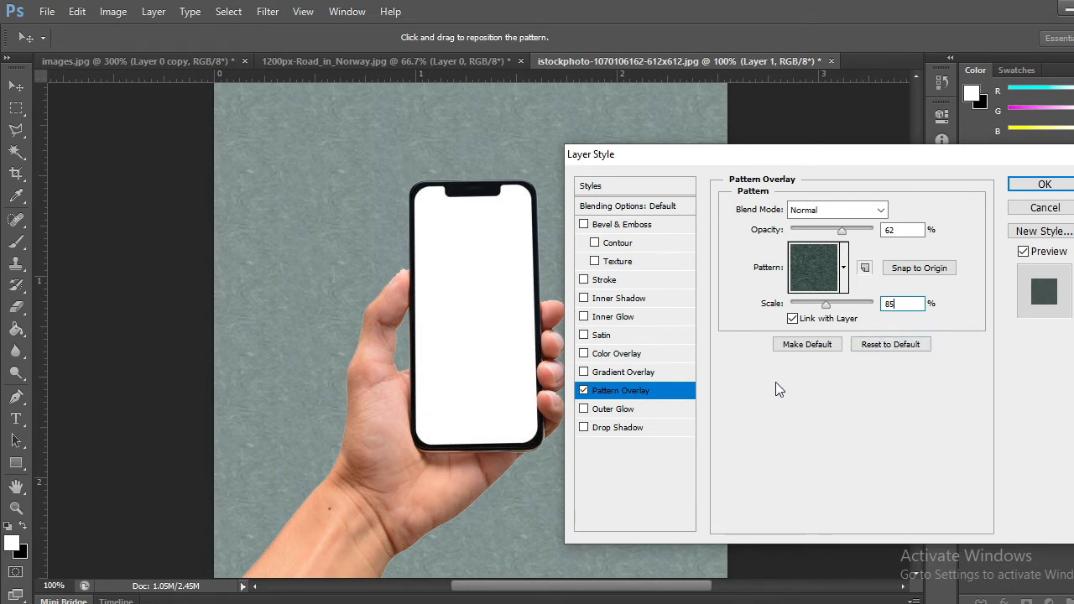
- Enable a Gradient Overlay on Layer 1, reverse the black-to-white gradient and set its style to Radial
left_click(635, 373)
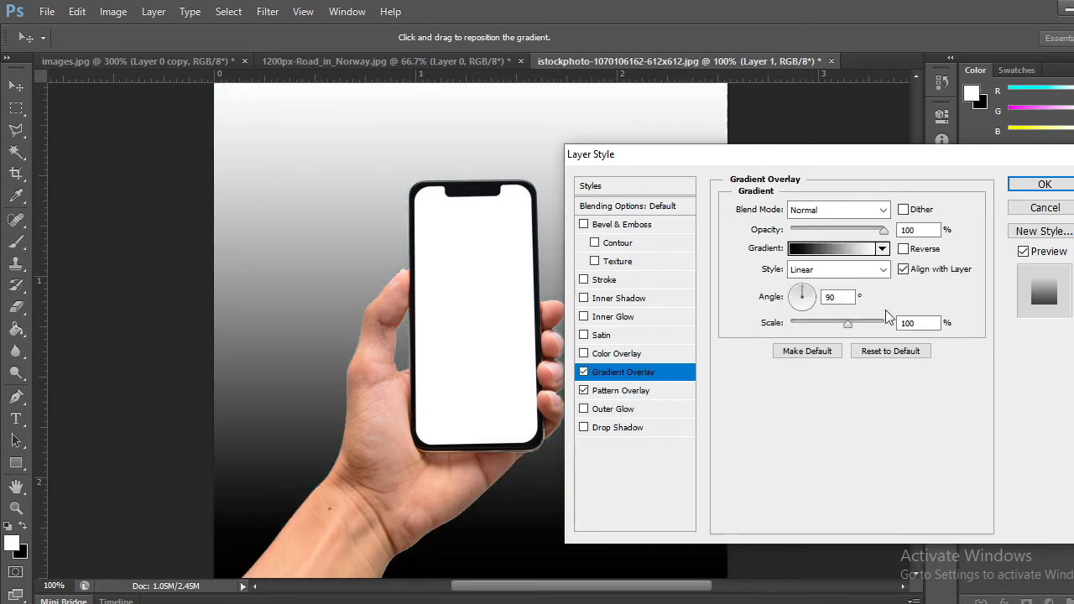
left_click(880, 250)
left_click(881, 249)
left_click(904, 250)
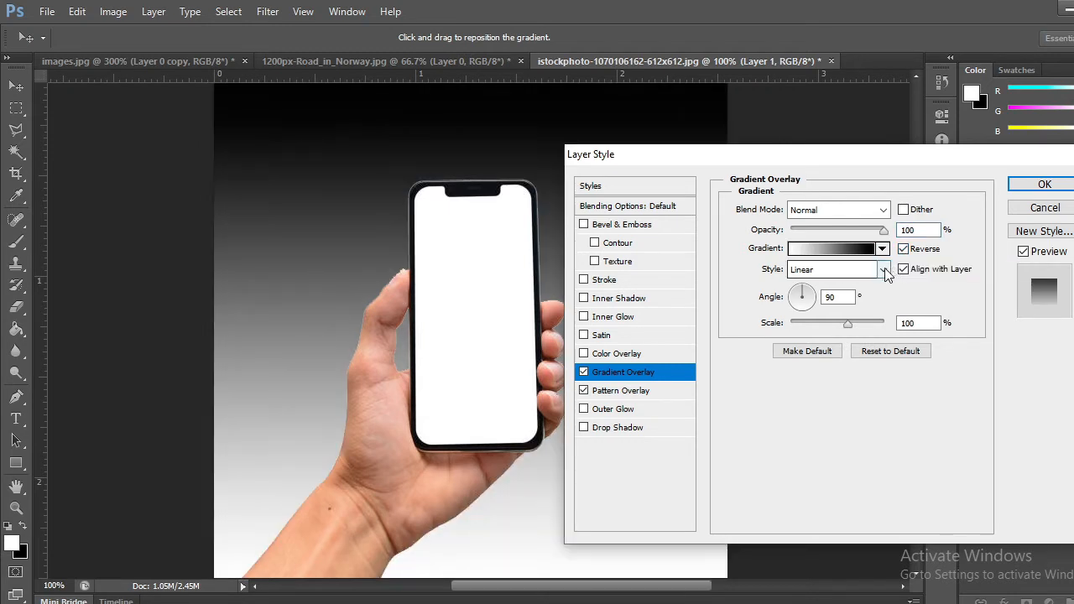
left_click(848, 269)
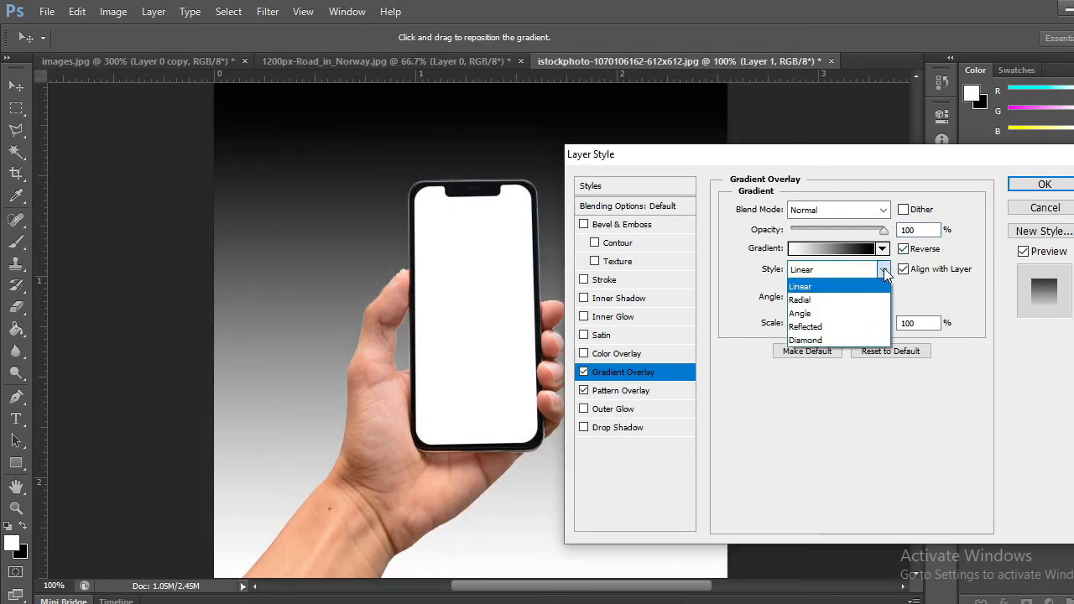
left_click(840, 300)
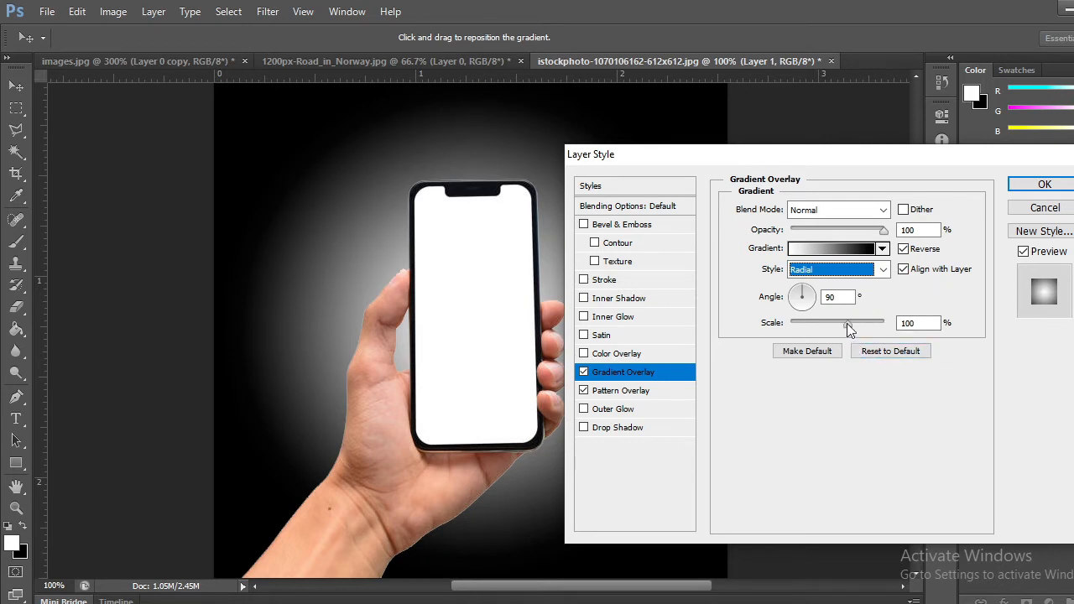
- Set the Gradient Overlay's scale to 150% and its opacity to 57%, and apply the layer style
left_click_drag(847, 323, 887, 329)
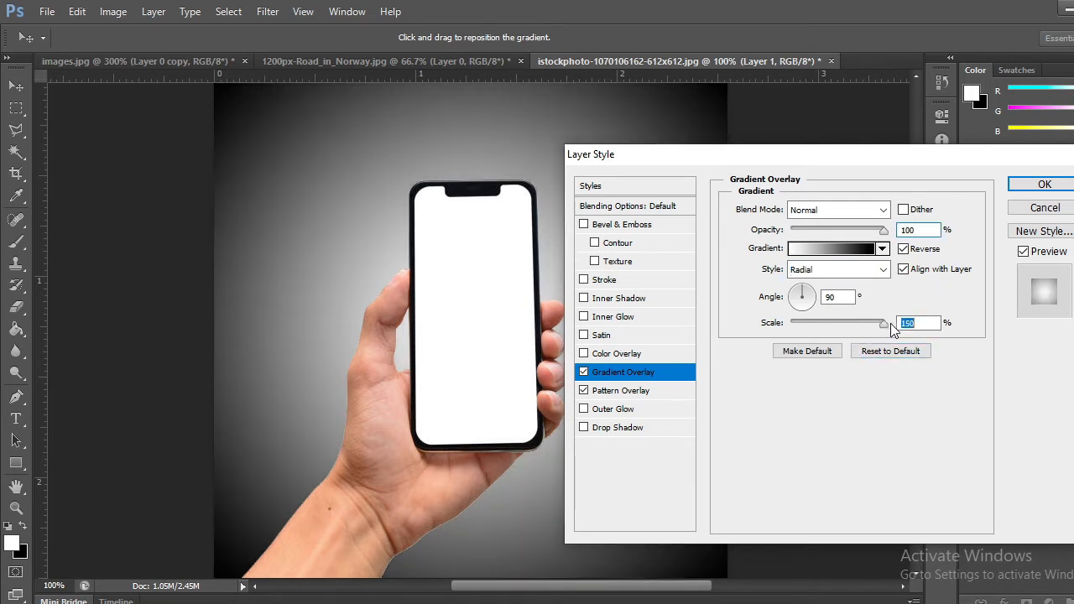
left_click_drag(889, 236, 854, 235)
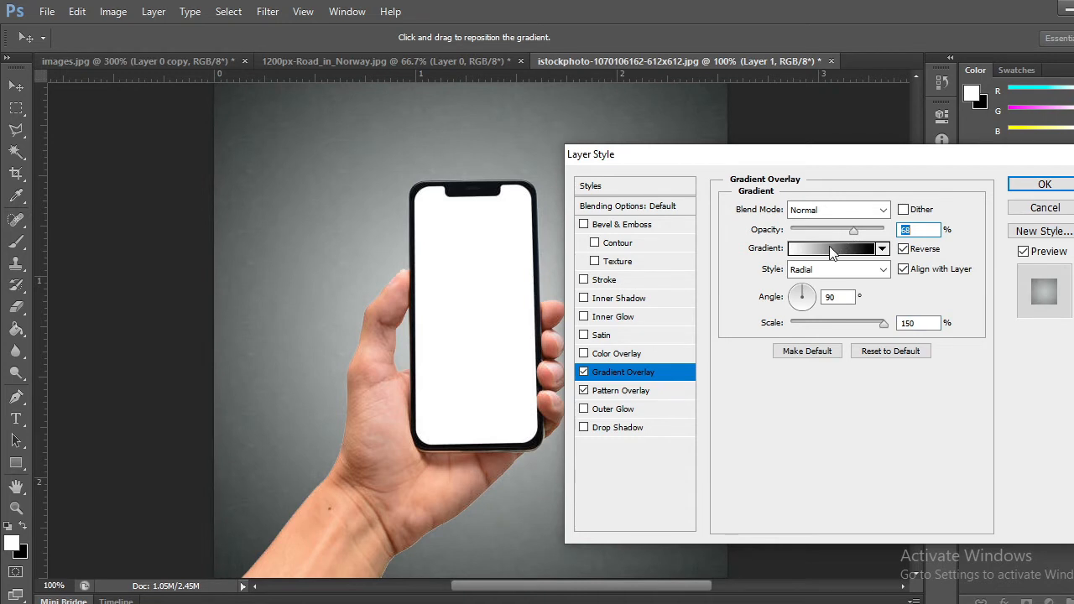
left_click_drag(856, 235, 848, 236)
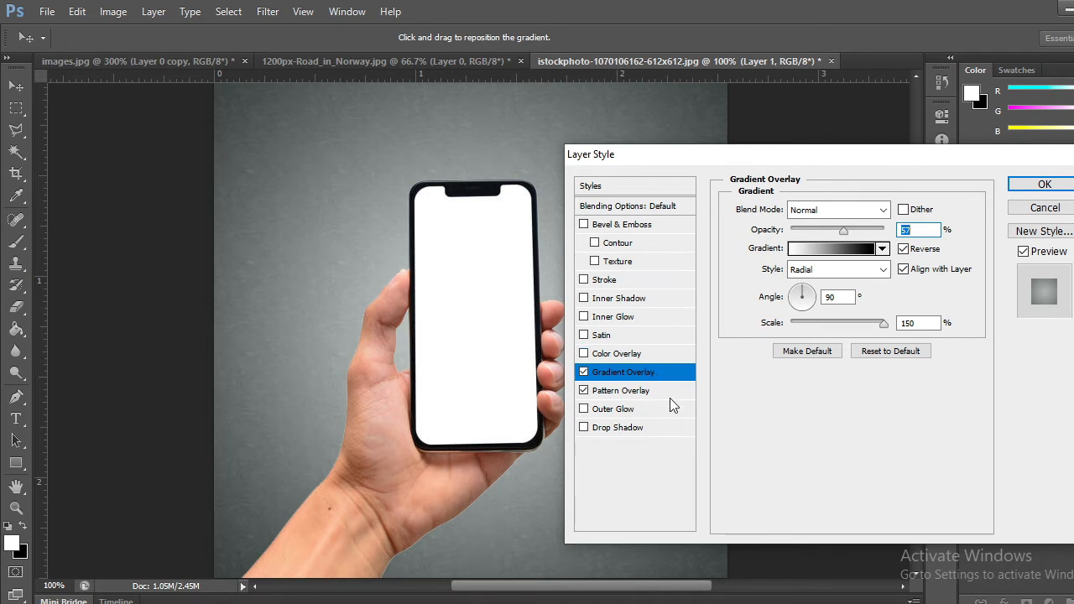
left_click(515, 603)
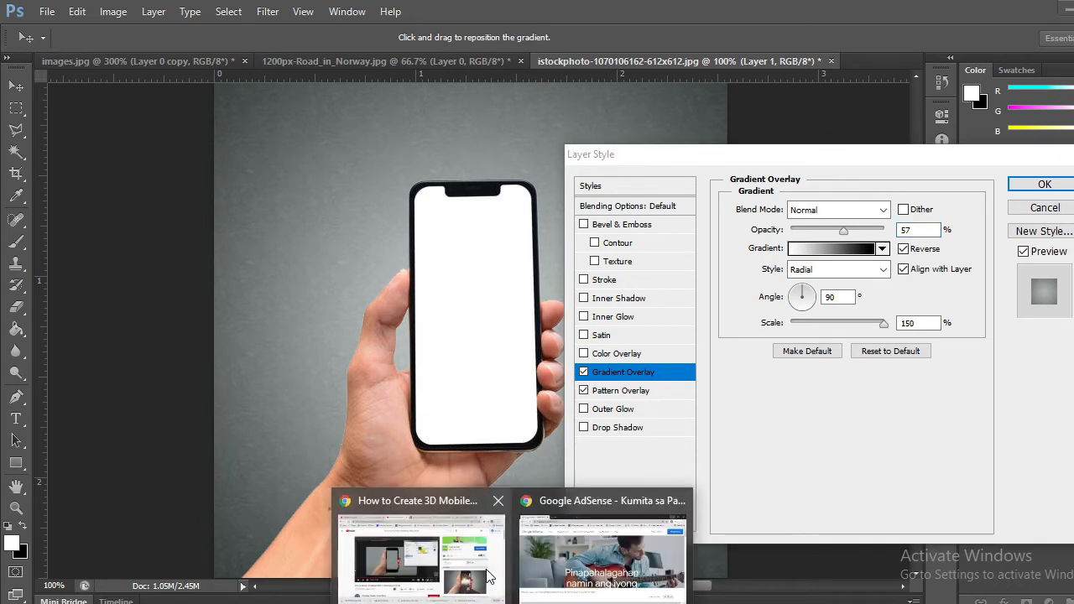
left_click(438, 540)
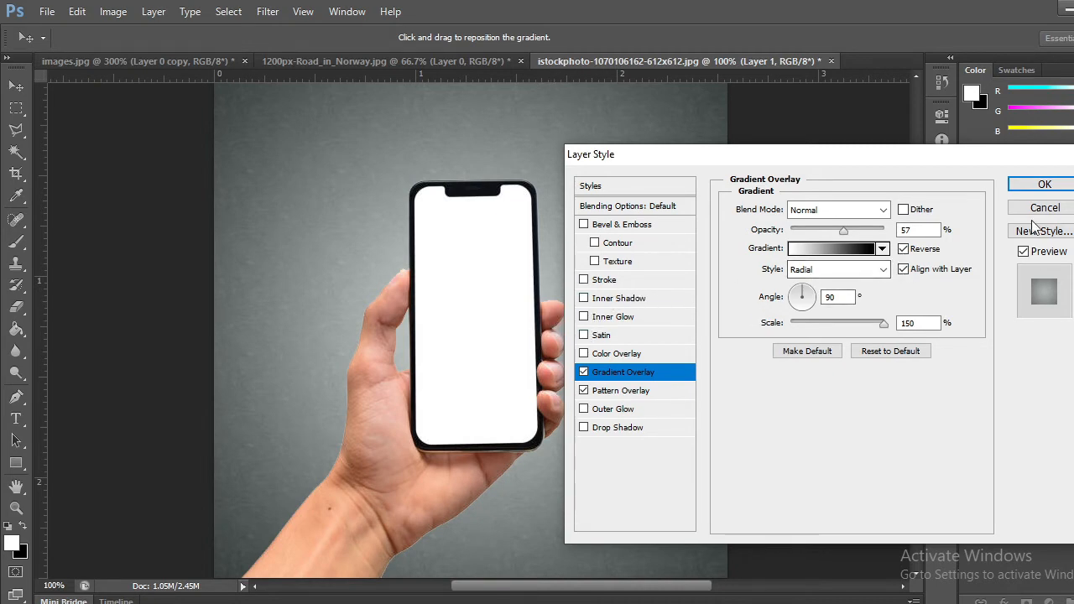
left_click(1045, 185)
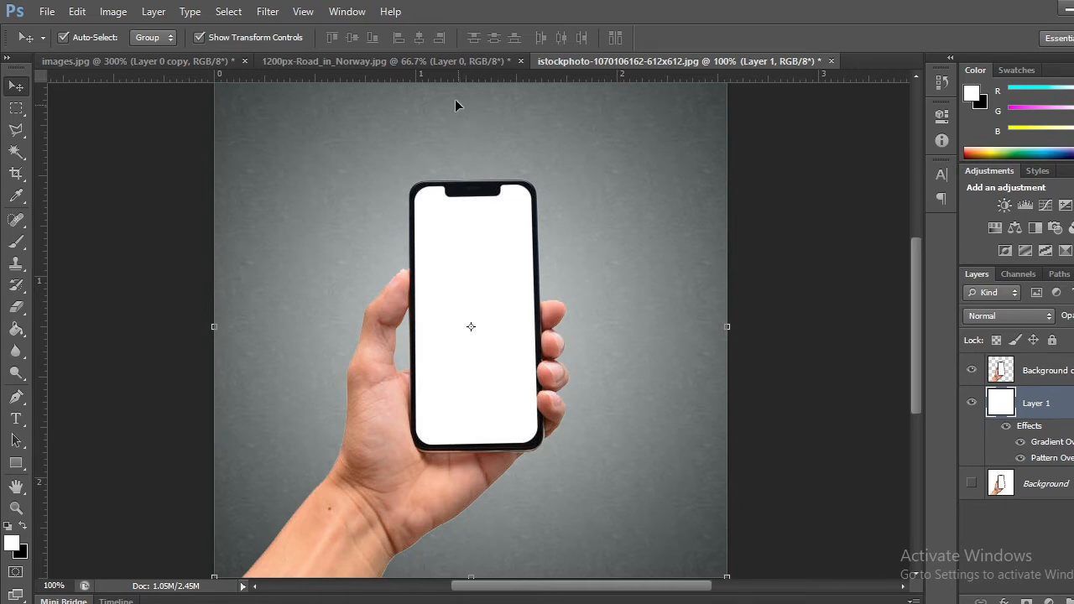
- Bring the Norway road photo into the hand-and-phone document and place its layer above the hand layer
left_click(425, 61)
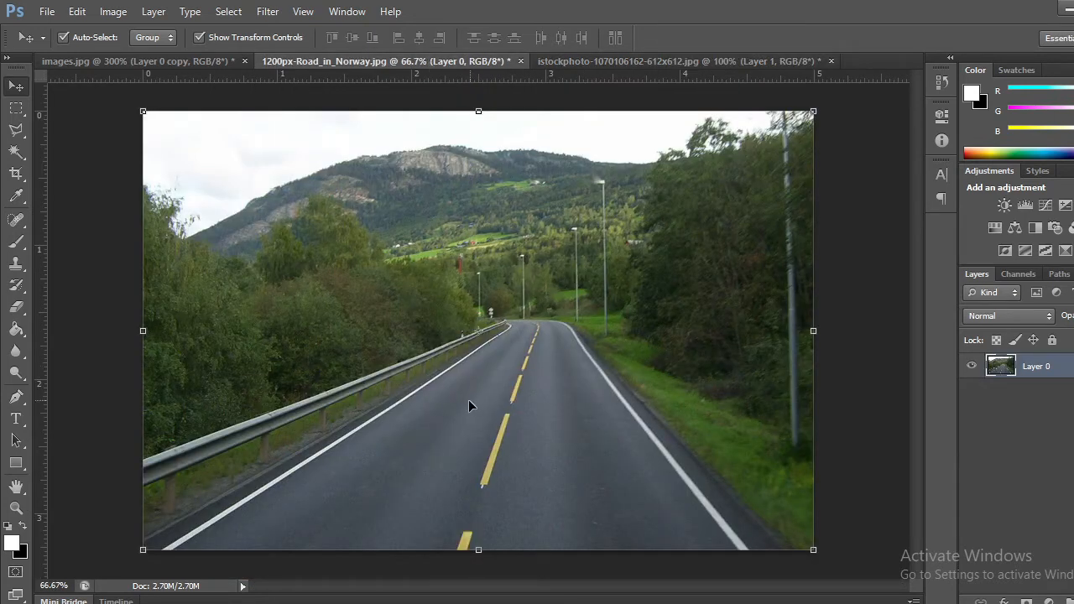
left_click_drag(627, 304, 475, 424)
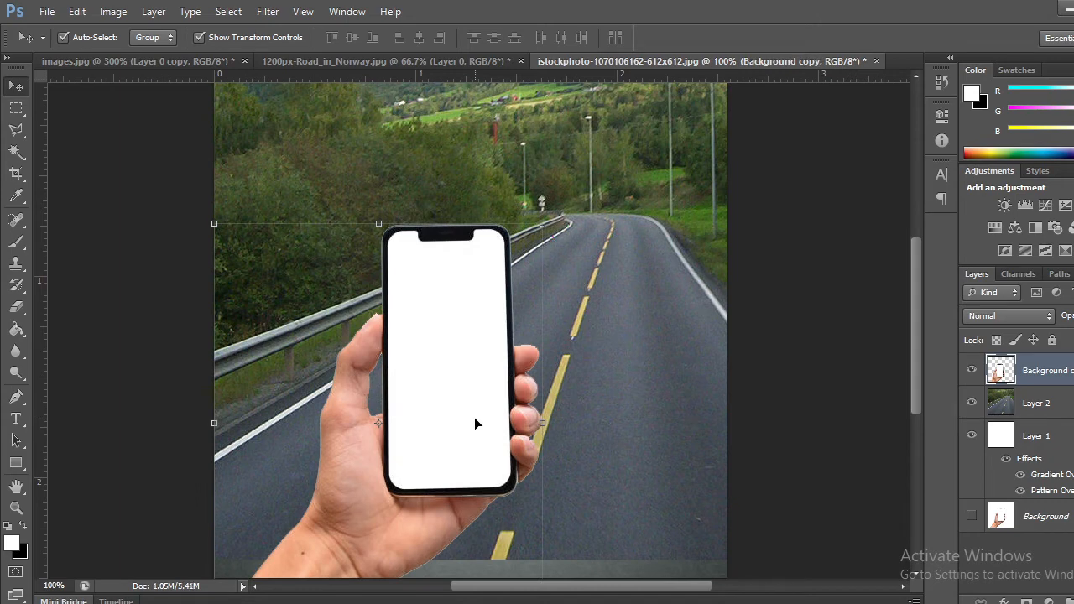
key("ctrl+z")
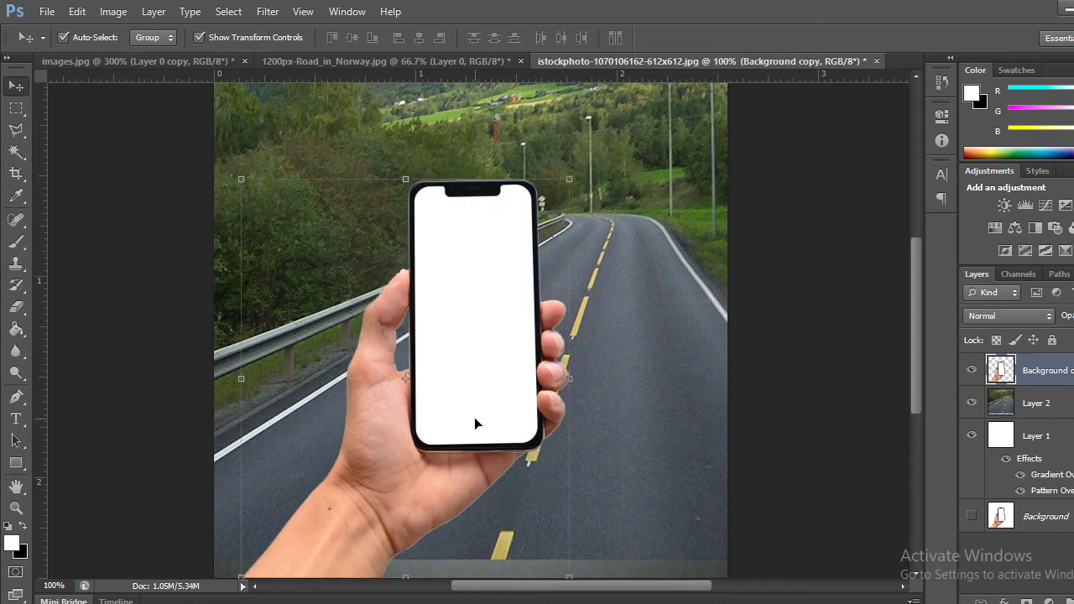
left_click(686, 345)
left_click_drag(1060, 405, 1063, 373)
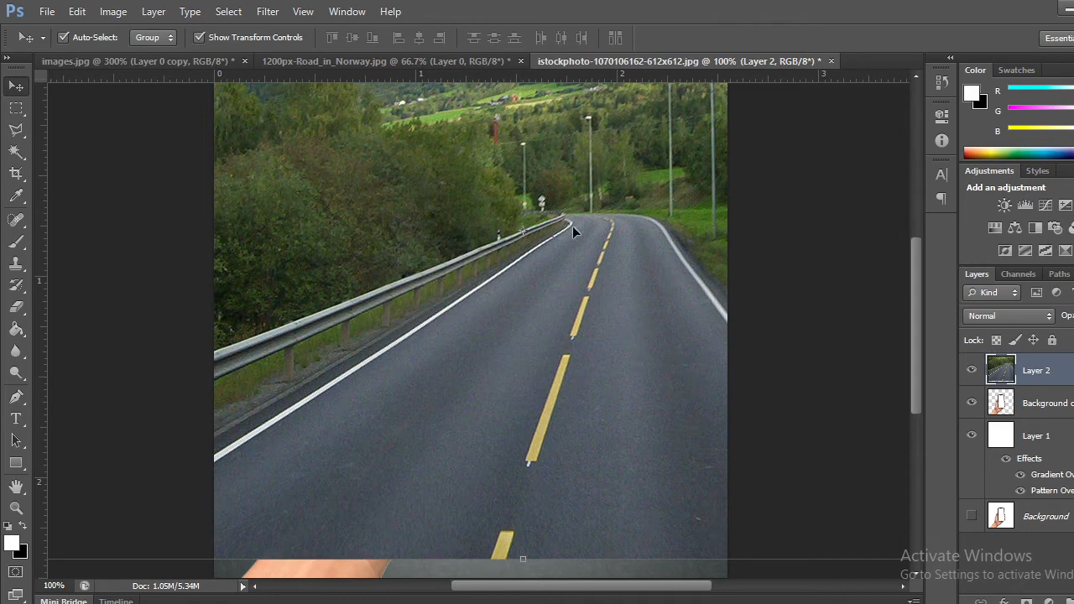
- Lower the opacity of the road layer so the phone shows through, and reposition the road over the phone
left_click(1073, 317)
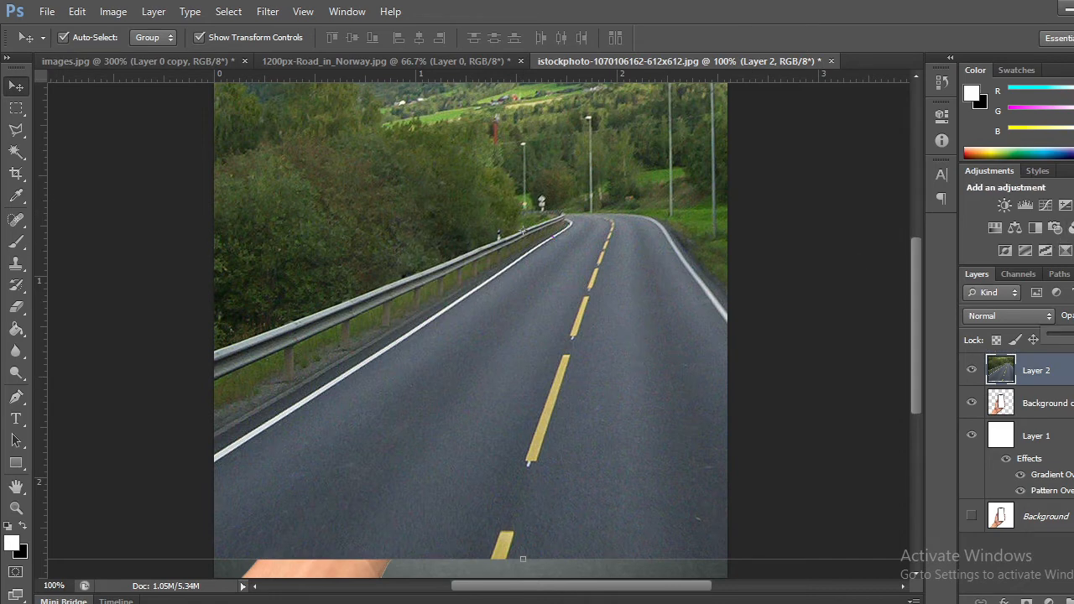
left_click_drag(1073, 336, 1073, 337)
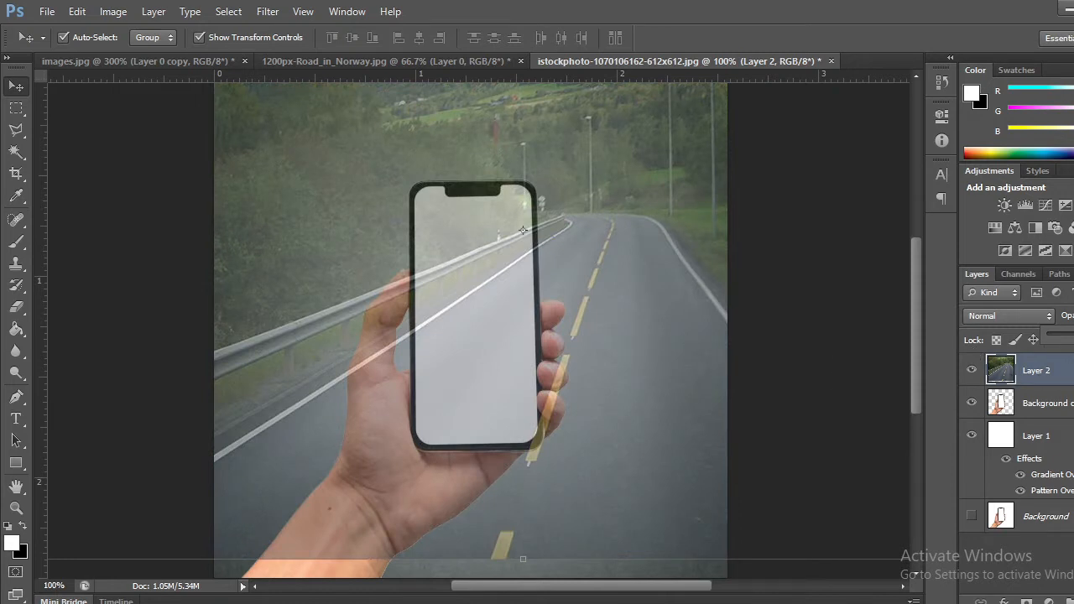
left_click_drag(664, 338, 461, 509)
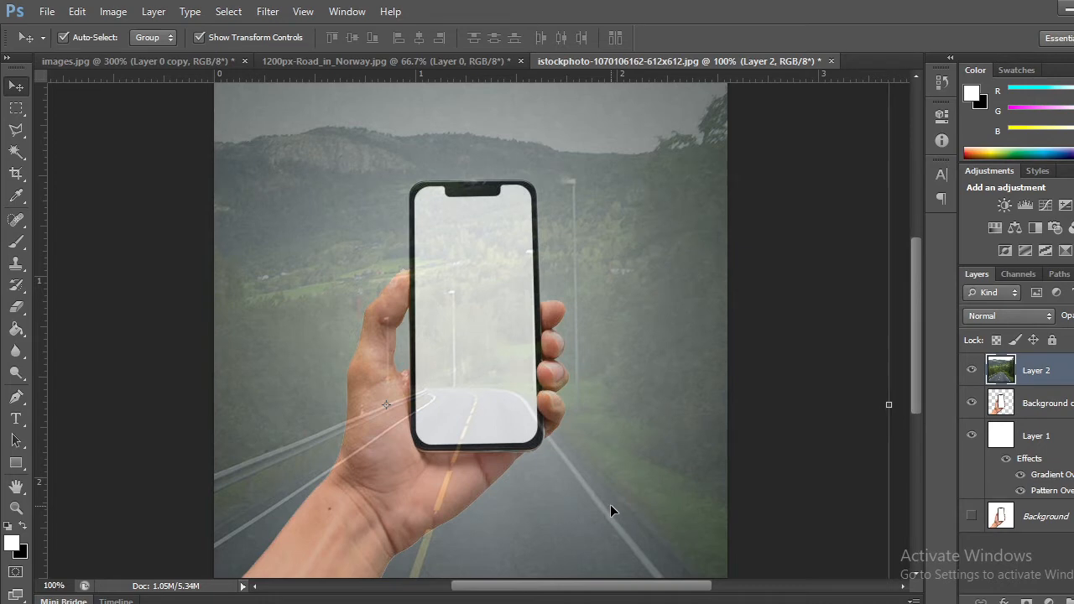
left_click_drag(611, 505, 657, 416)
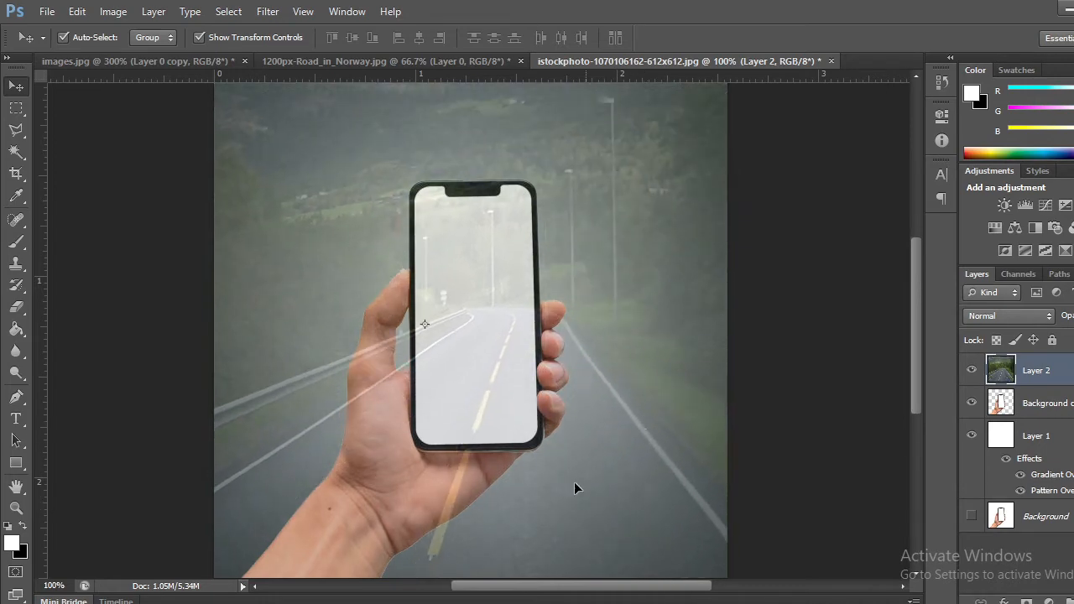
left_click_drag(574, 482, 691, 428)
left_click_drag(445, 504, 478, 480)
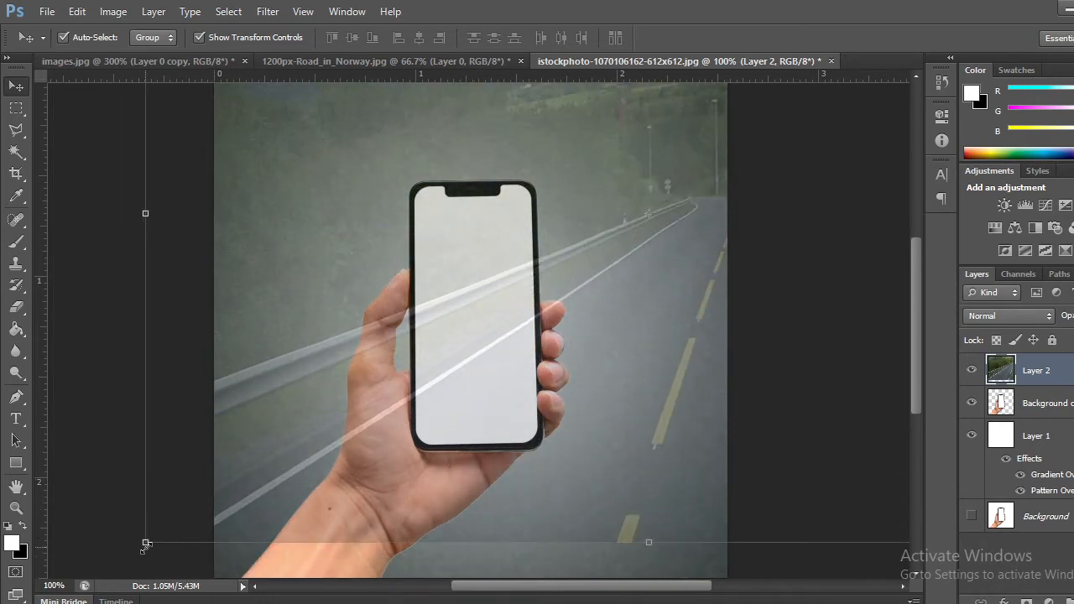
- Scale the road layer down proportionally to about 78% and line up the road with the phone's lower edge
left_click_drag(146, 547, 245, 480)
left_click_drag(651, 361, 436, 566)
left_click_drag(579, 500, 513, 543)
left_click_drag(516, 544, 643, 379)
left_click_drag(542, 486, 410, 579)
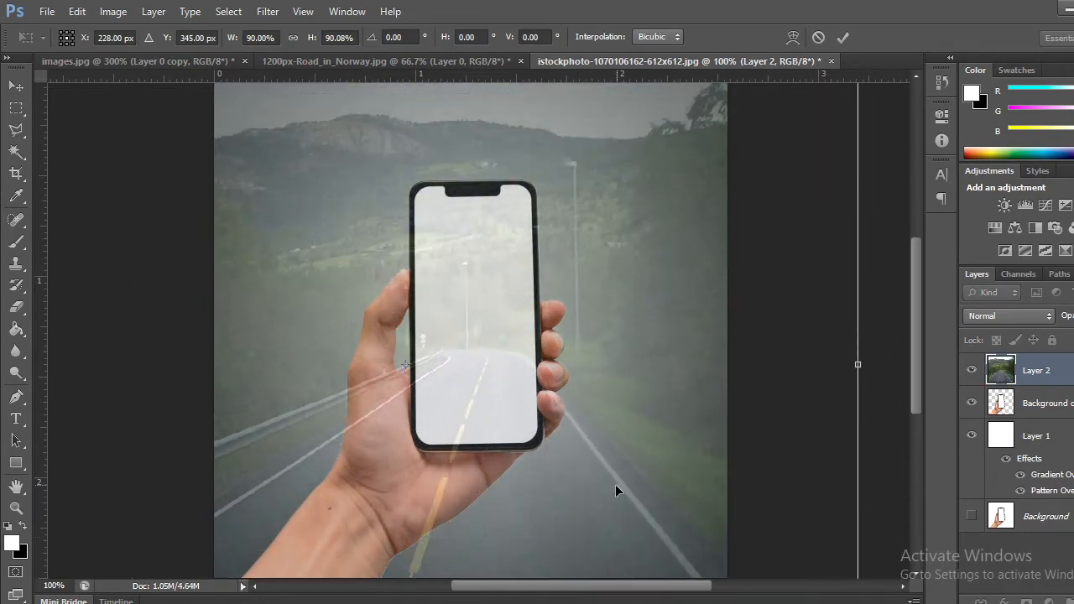
left_click_drag(616, 485, 672, 519)
left_click_drag(163, 558, 435, 476)
left_click_drag(807, 340, 577, 515)
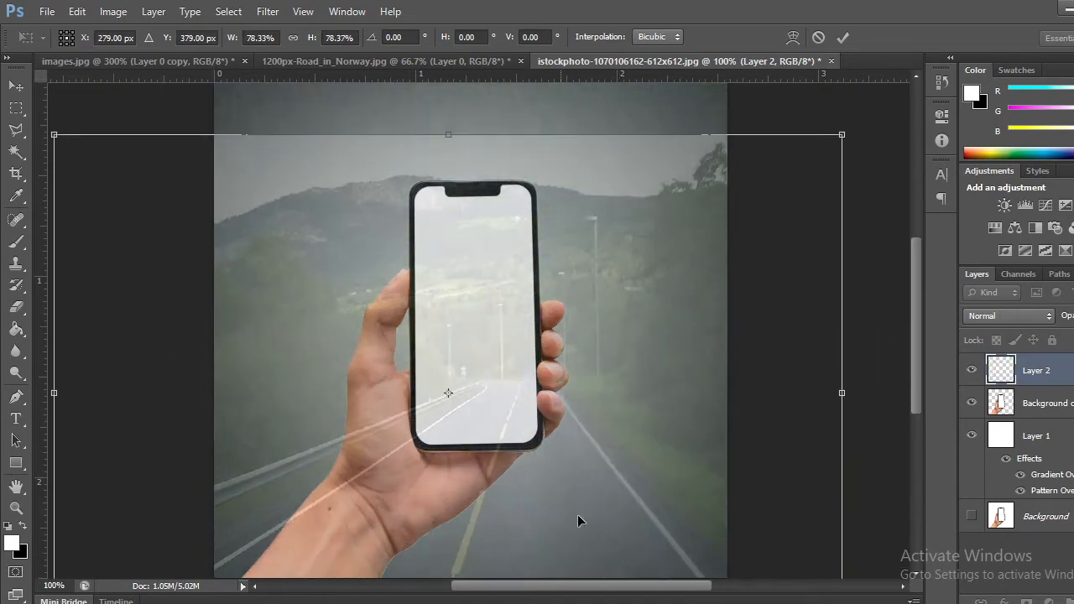
left_click_drag(621, 474, 613, 503)
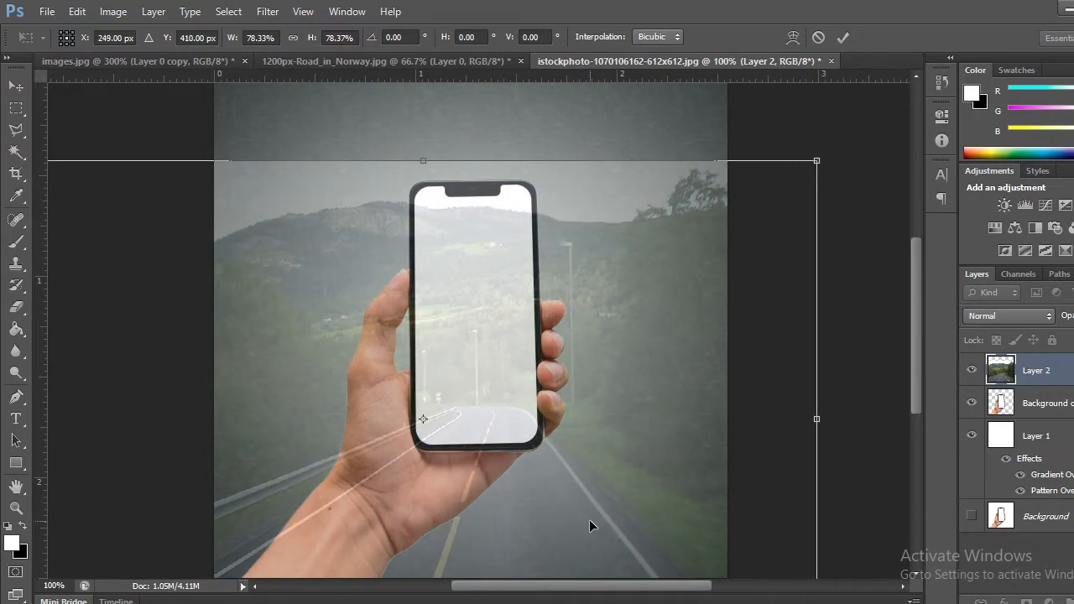
- Shrink the road layer further to about 69.5%, recentre the road on the phone screen and apply the transform
left_click_drag(369, 523, 527, 375)
left_click_drag(190, 531, 278, 471)
left_click_drag(561, 393, 411, 560)
left_click_drag(531, 507, 503, 518)
left_click_drag(555, 483, 585, 482)
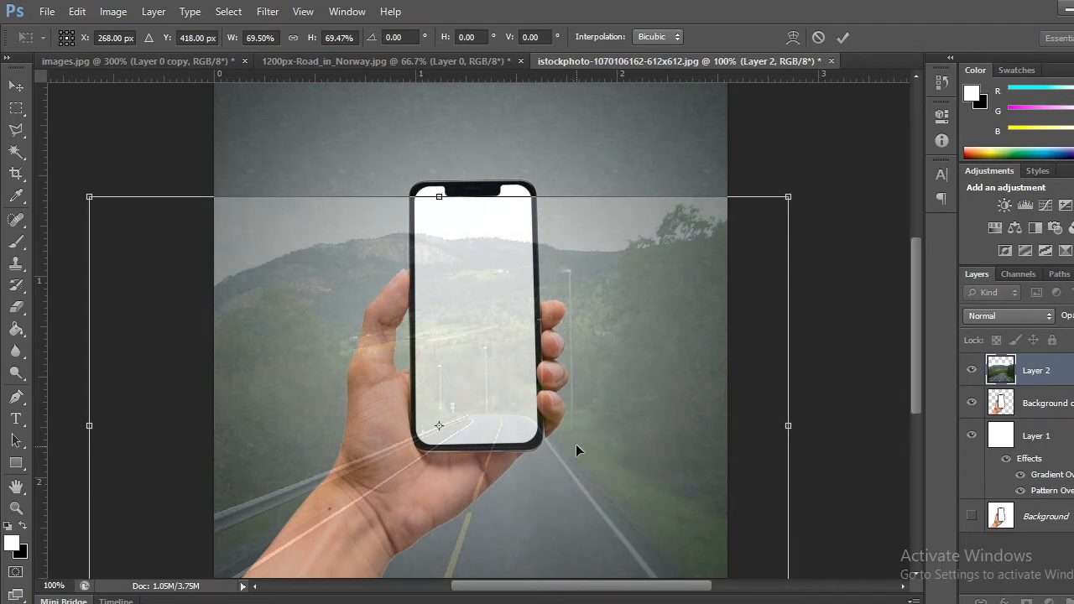
left_click(843, 37)
- Scale the road layer to about 90.7%, shift it so the road ends inside the phone screen, and apply the transform
left_click_drag(540, 489, 579, 519)
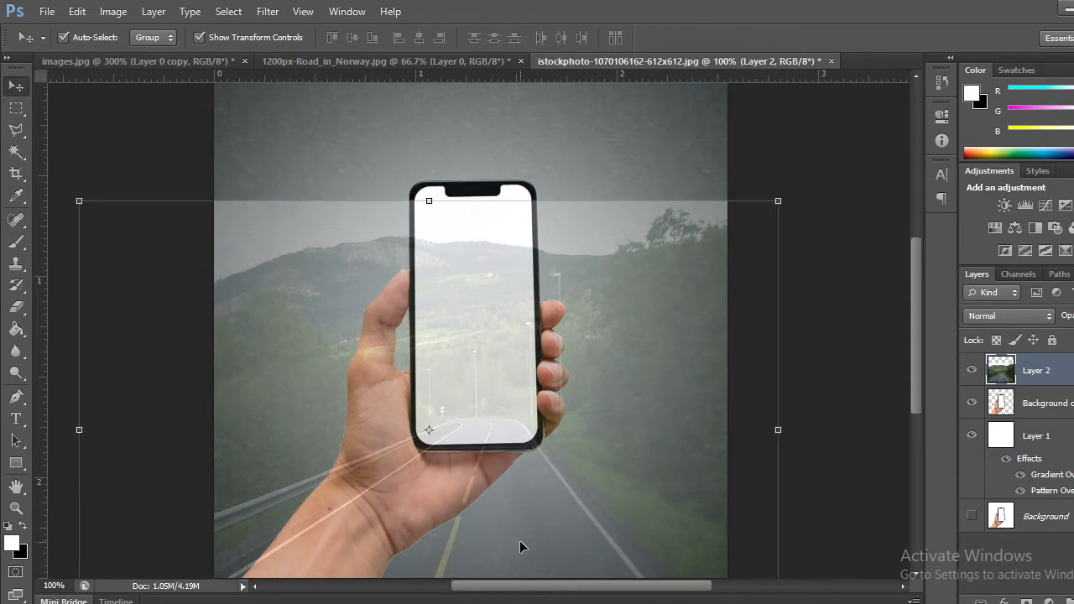
left_click_drag(425, 508, 582, 381)
left_click_drag(236, 532, 297, 491)
left_click_drag(870, 313, 655, 446)
left_click_drag(588, 481, 614, 479)
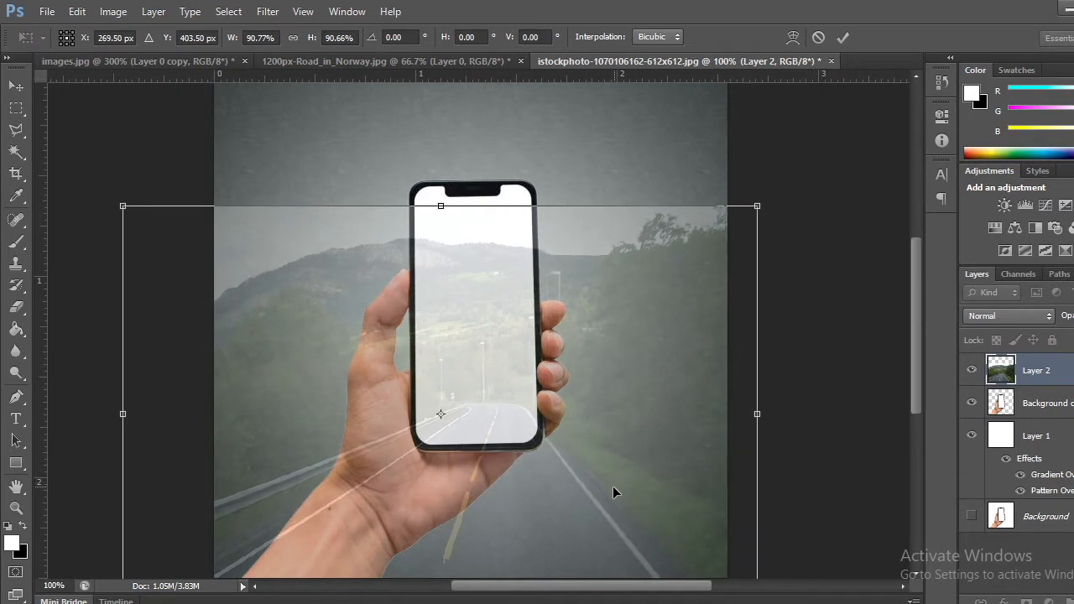
left_click(843, 37)
- Reselect the road layer and move it slightly lower over the phone
left_click(848, 213)
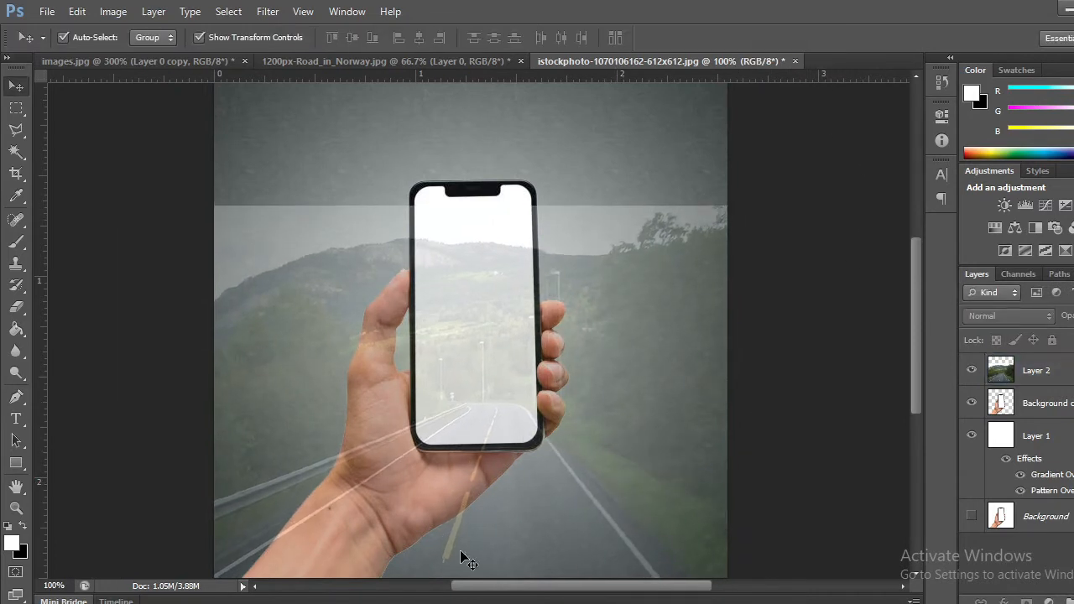
left_click(580, 366)
left_click(1005, 398)
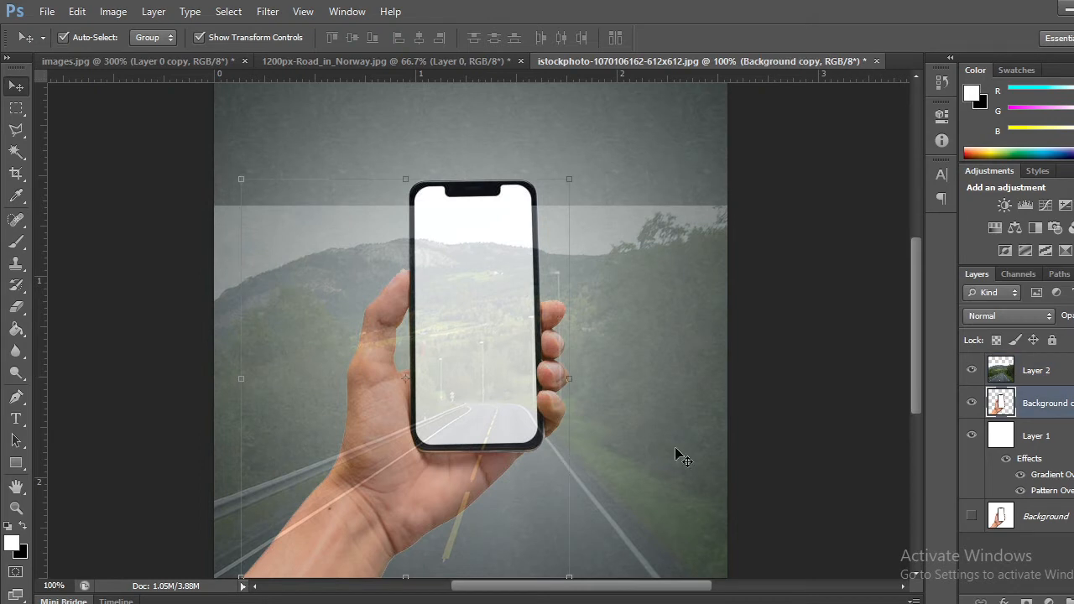
left_click(1017, 374)
mouse_move(516, 534)
left_mouse_down()
mouse_move(530, 537)
mouse_move(515, 549)
mouse_move(520, 540)
left_mouse_up()
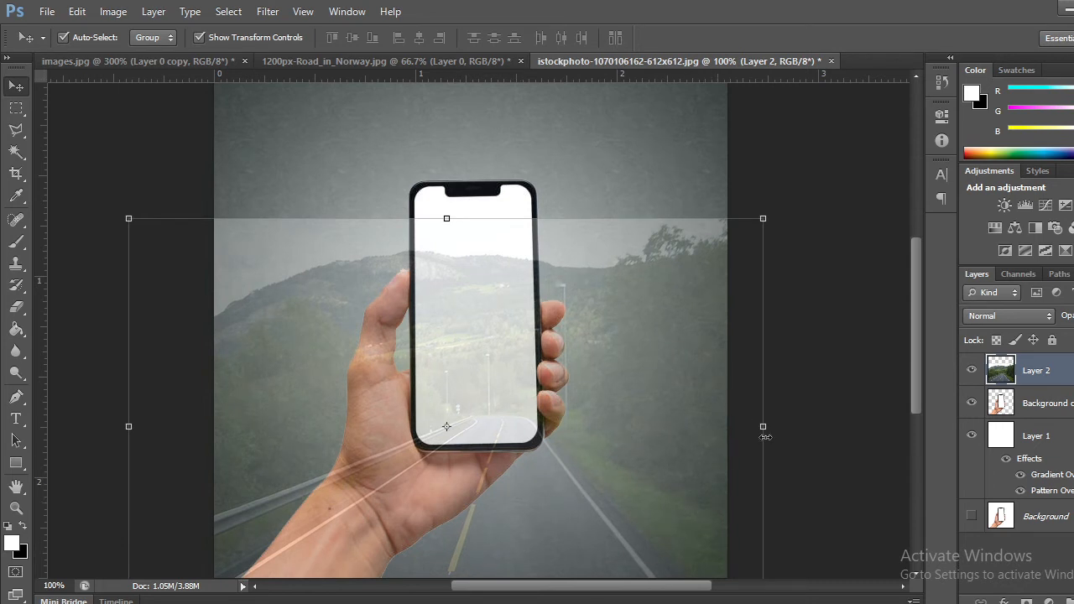
- Scale the road layer to about 90.9%, place the road back over the phone's lower edge and apply the transform
left_click_drag(329, 524, 392, 426)
left_click_drag(192, 537, 249, 499)
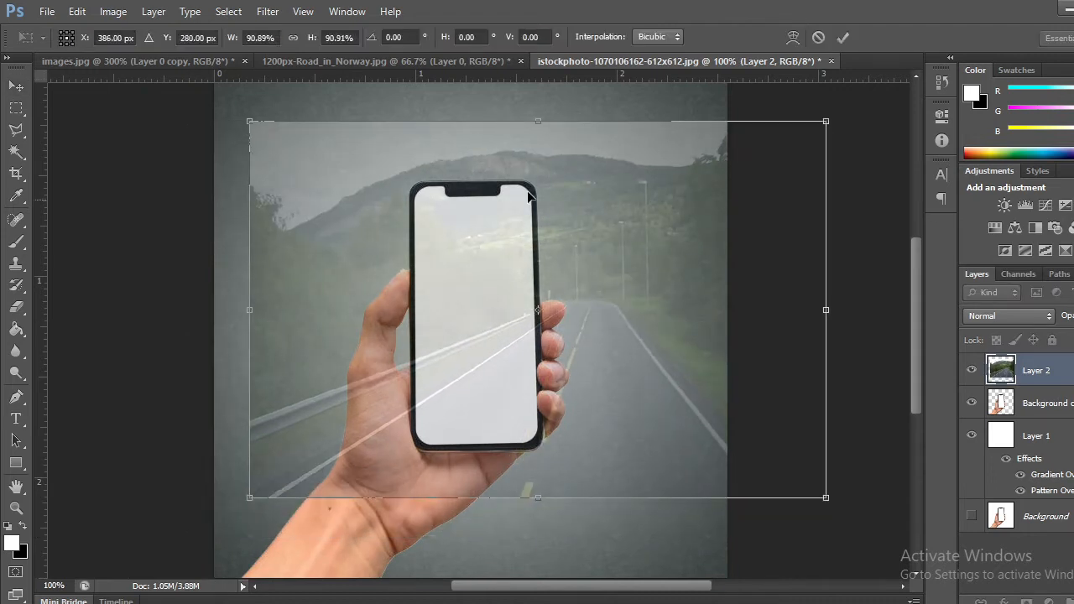
left_click_drag(529, 195, 576, 417)
left_click_drag(638, 430, 637, 431)
left_click(843, 37)
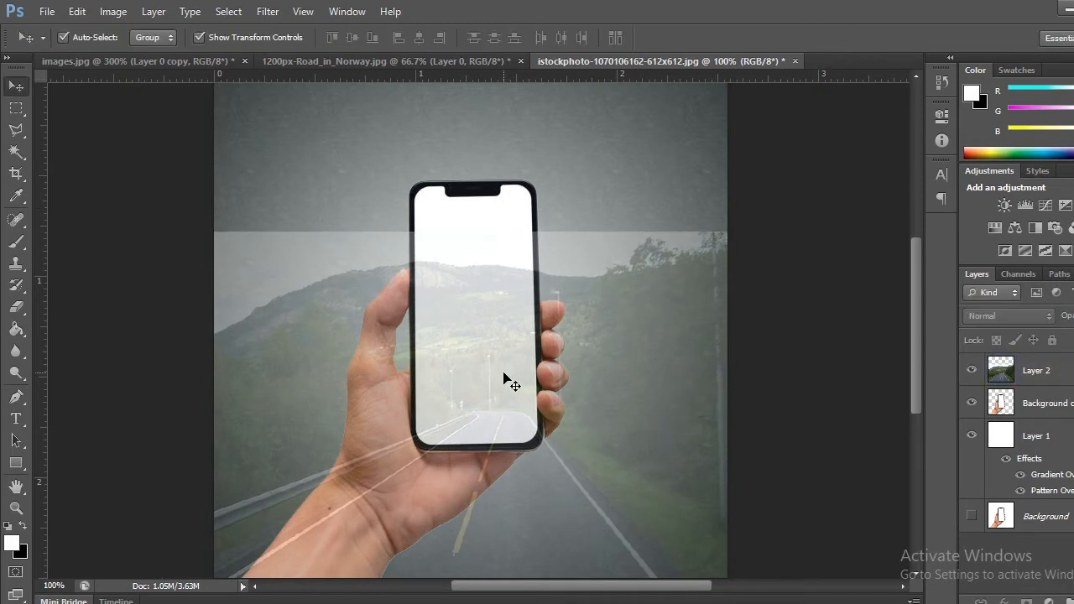
- Select the road layer and fine-tune its opacity
left_click(1049, 370)
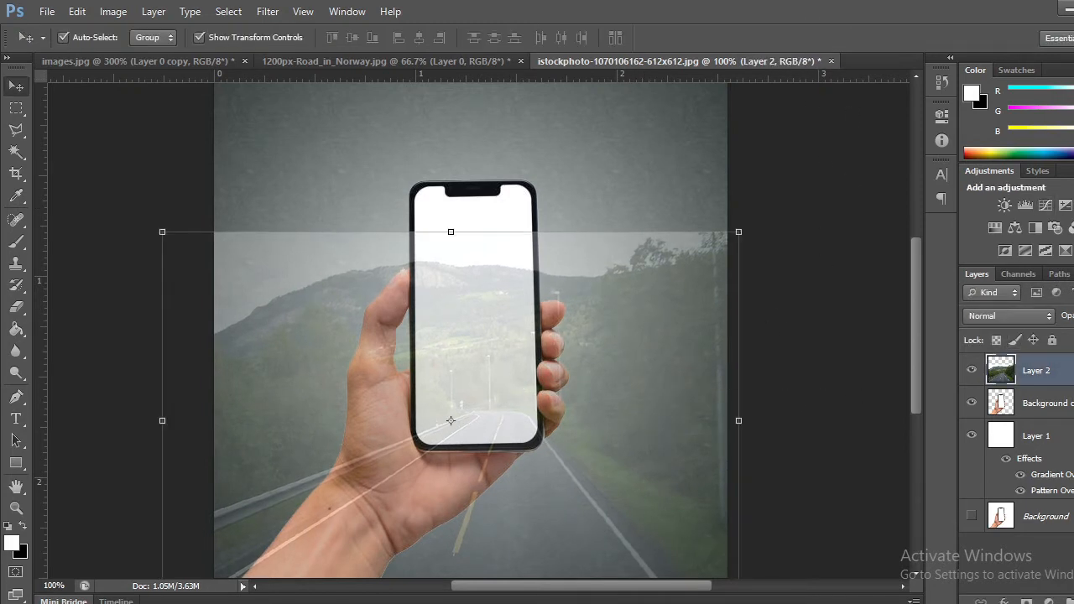
left_click(1073, 316)
left_click_drag(1070, 335, 1073, 336)
key("5")
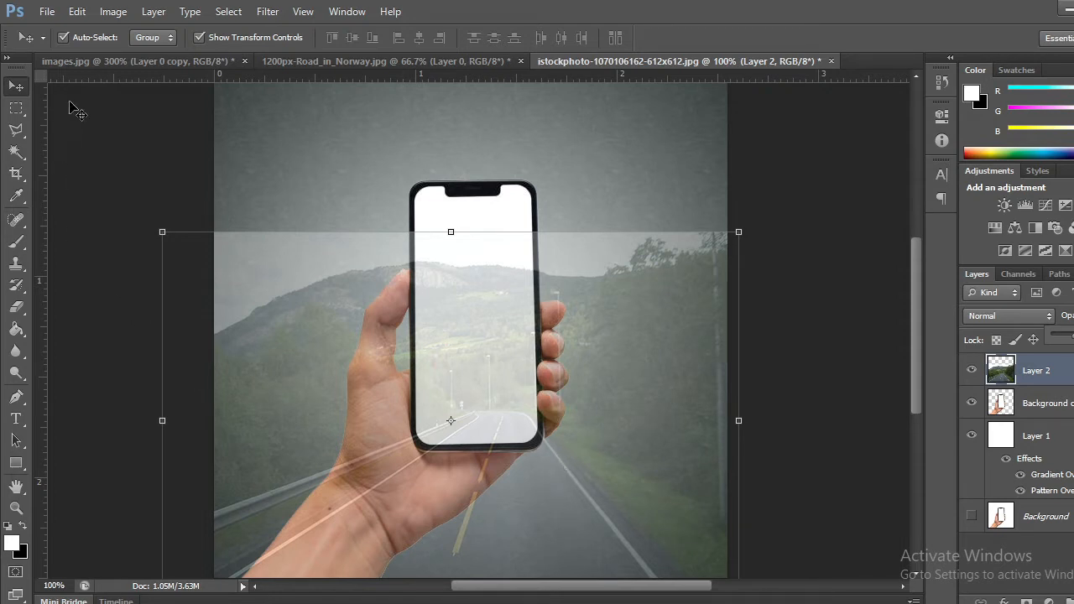
- Move the road layer about 0.058 in left and 0.013 in down, aligning its right edge with the canvas edge
left_click(16, 130)
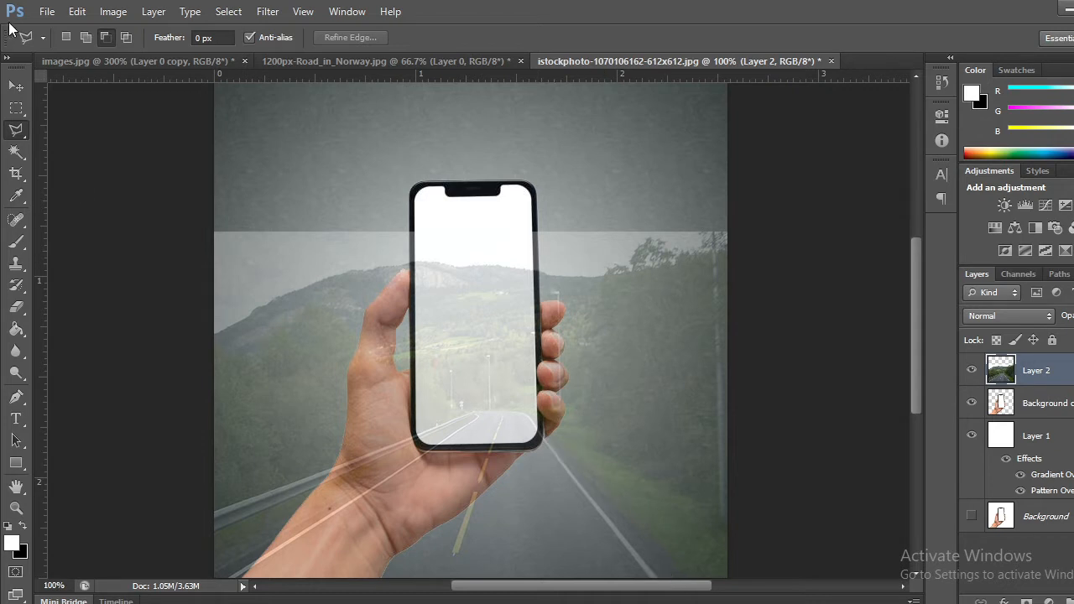
left_click(16, 86)
left_click_drag(613, 450, 611, 464)
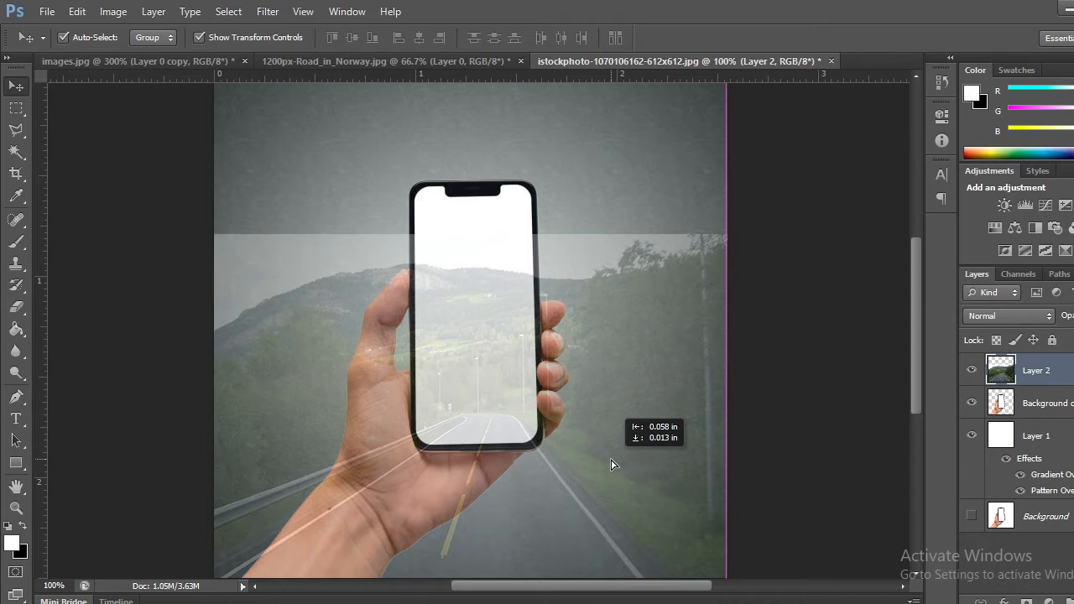
left_click_drag(611, 464, 611, 464)
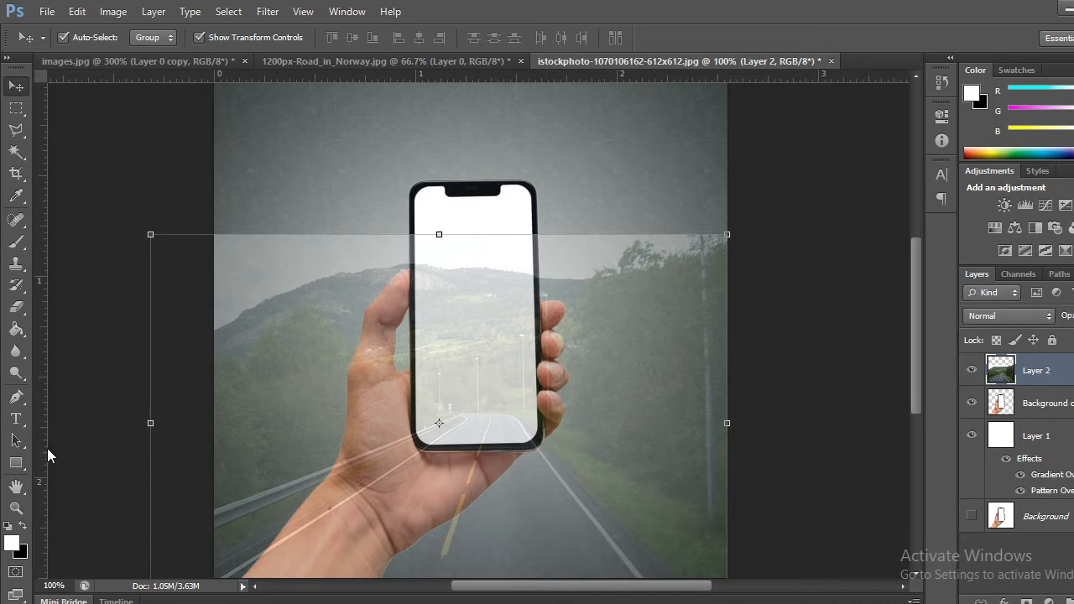
- Outline the scenery on the phone's right side, down along the road's right shoulder, with a Polygonal Lasso selection
left_click(16, 128)
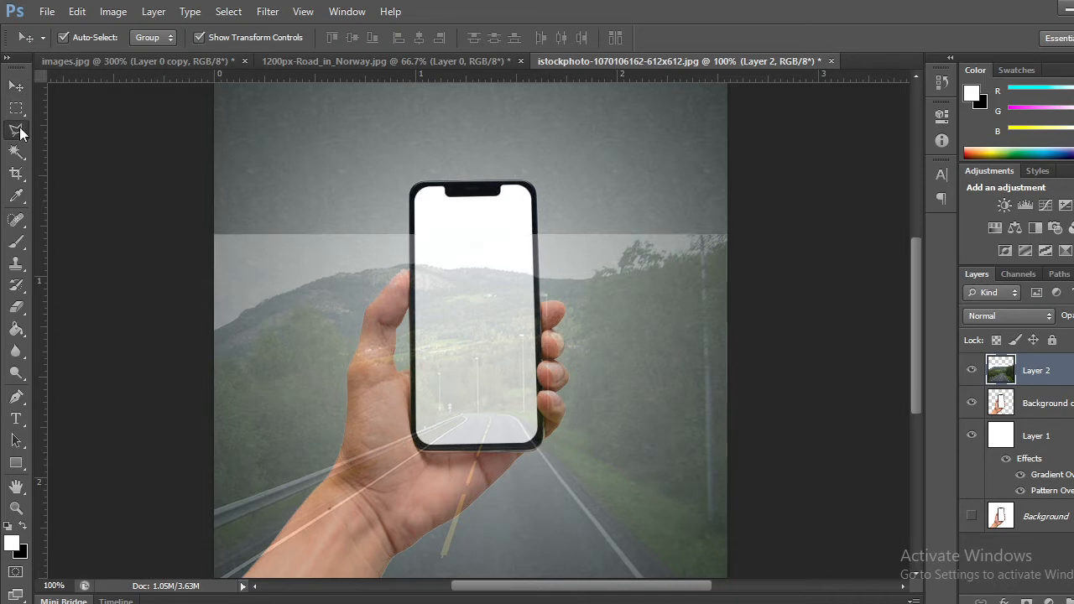
left_click(542, 443)
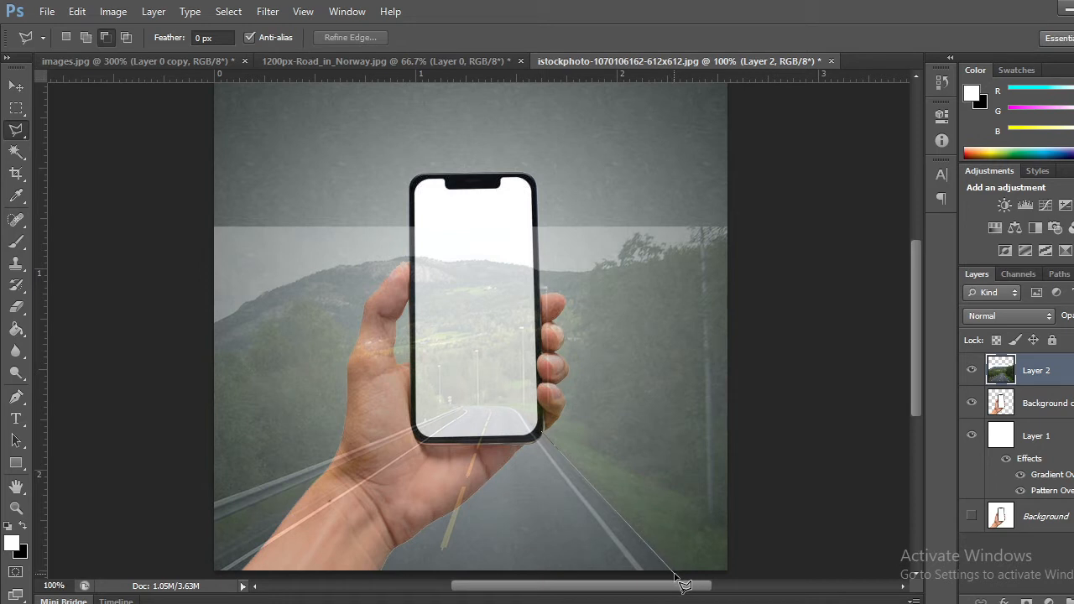
left_click(674, 573)
left_click(766, 567)
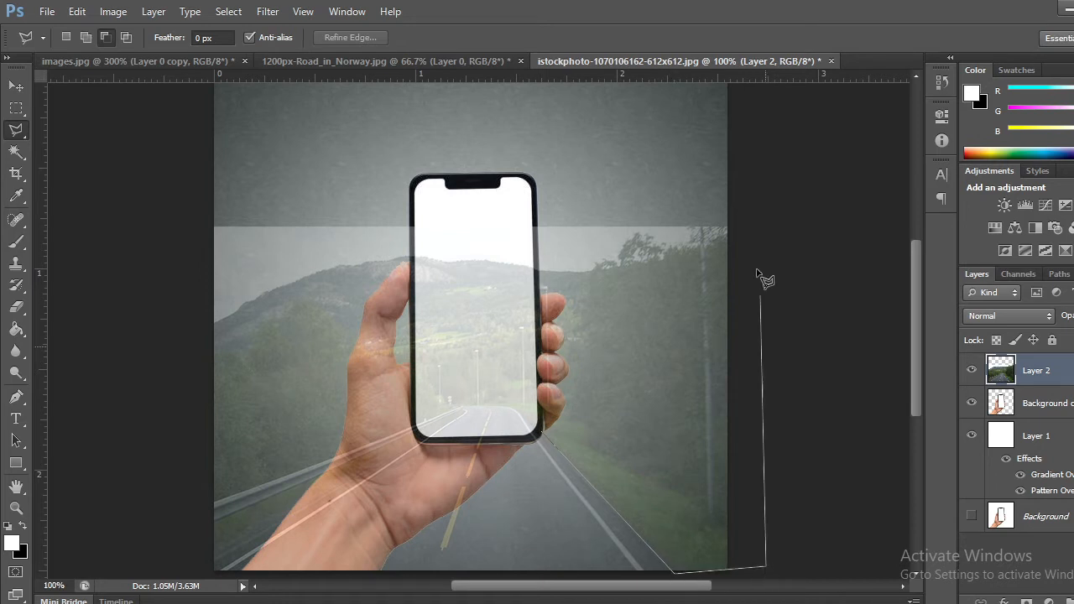
left_click(756, 207)
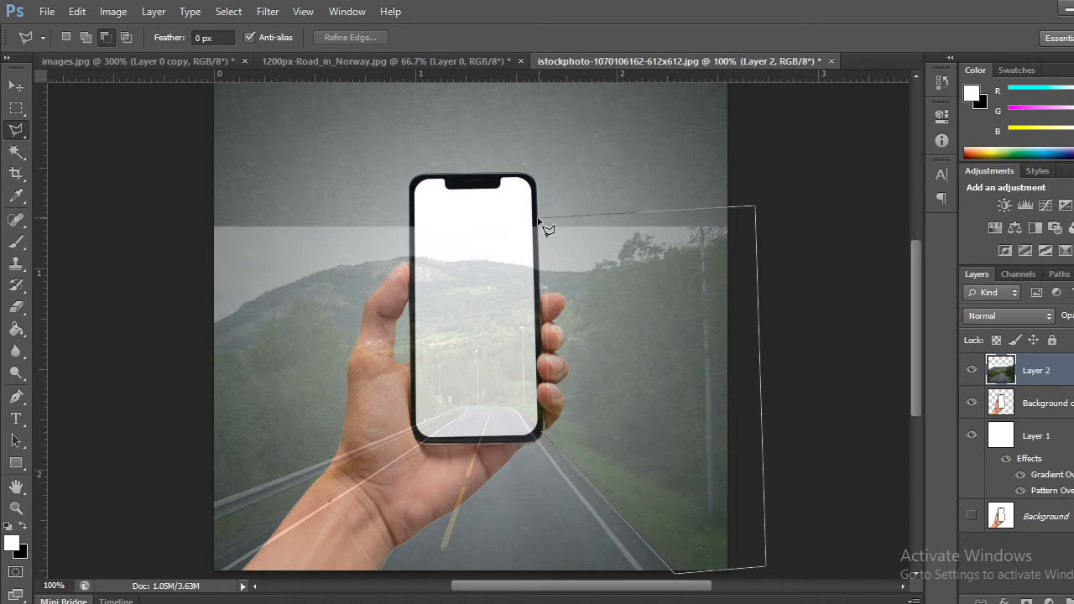
left_click(535, 220)
double_click(543, 437)
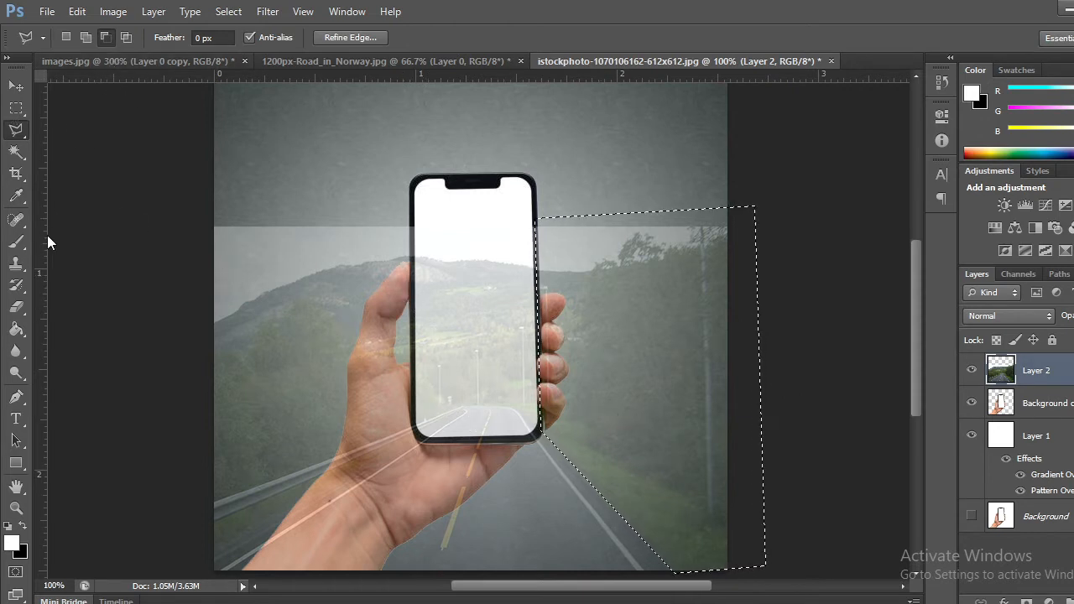
- Set the eraser hardness to 48%, erase the road layer's scenery inside the right-side selection, and deselect
left_click(20, 306)
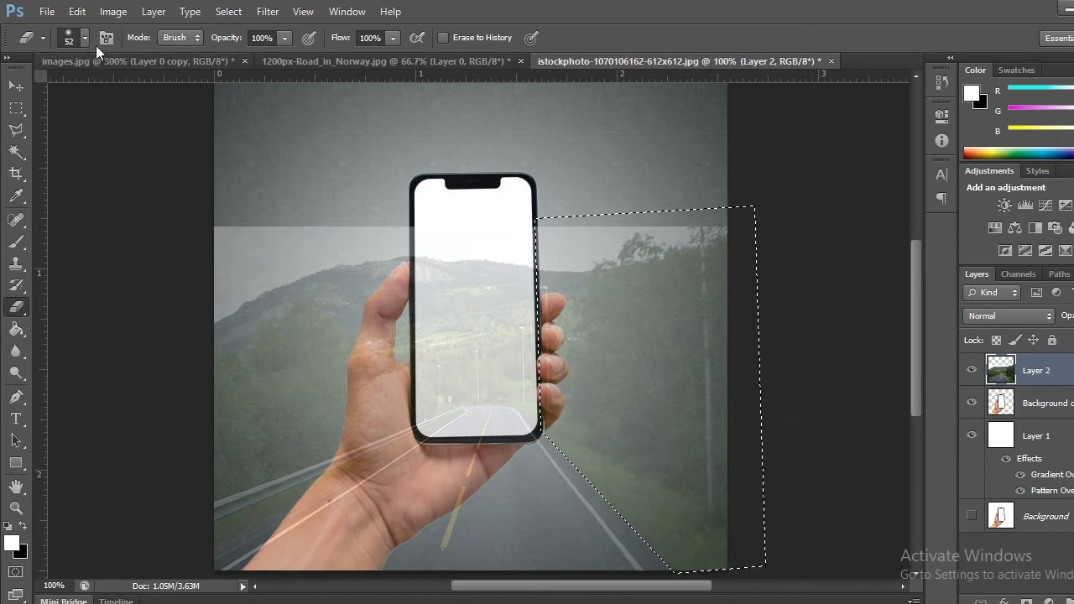
left_click(85, 37)
left_click_drag(26, 133, 105, 134)
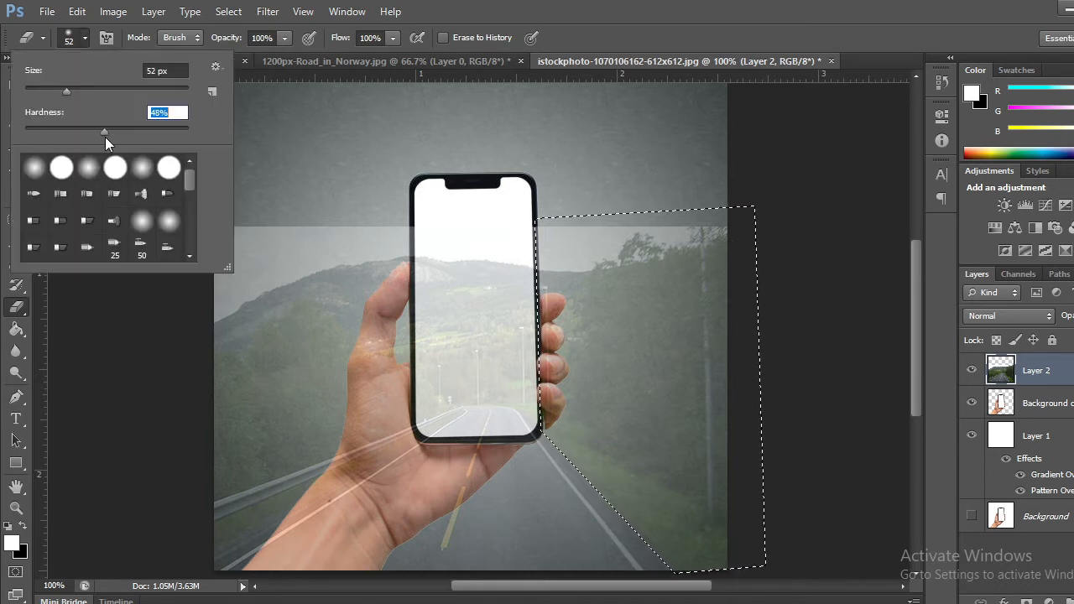
left_click(87, 37)
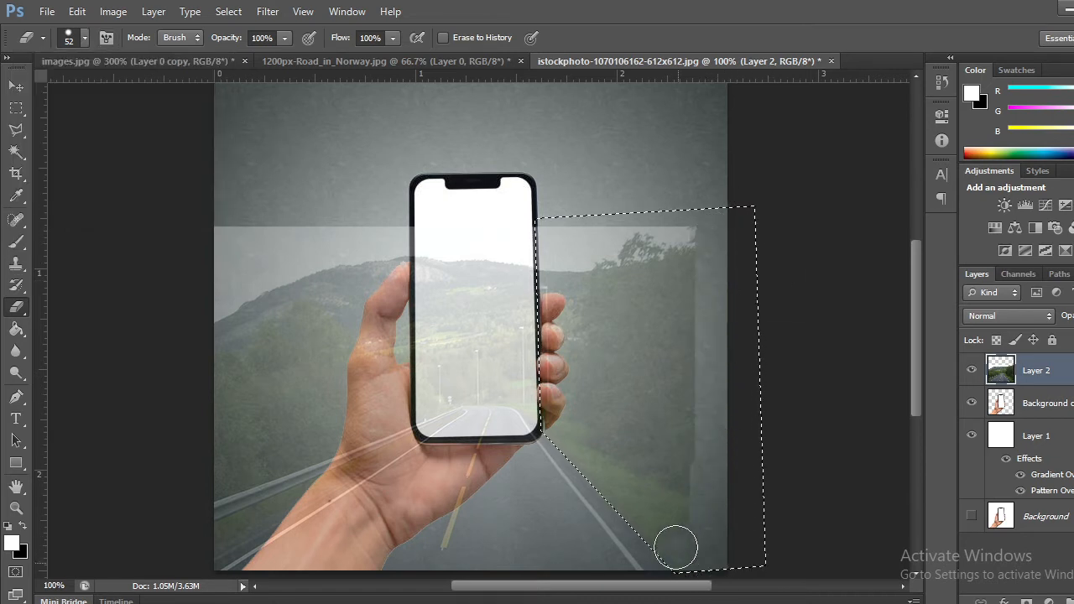
mouse_move(654, 479)
left_mouse_down()
mouse_move(601, 483)
mouse_move(594, 499)
mouse_move(598, 456)
mouse_move(578, 468)
mouse_move(560, 445)
mouse_move(563, 256)
mouse_move(549, 294)
mouse_move(561, 357)
mouse_move(637, 144)
mouse_move(598, 390)
mouse_move(678, 314)
mouse_move(693, 427)
mouse_move(673, 514)
mouse_move(641, 233)
mouse_move(667, 303)
mouse_move(675, 437)
mouse_move(674, 347)
mouse_move(695, 566)
mouse_move(675, 564)
mouse_move(732, 533)
mouse_move(711, 526)
mouse_move(713, 292)
mouse_move(711, 336)
mouse_move(628, 191)
mouse_move(660, 212)
mouse_move(691, 522)
mouse_move(705, 445)
mouse_move(744, 581)
mouse_move(758, 578)
mouse_move(679, 549)
mouse_move(658, 409)
left_mouse_up()
key("ctrl+d")
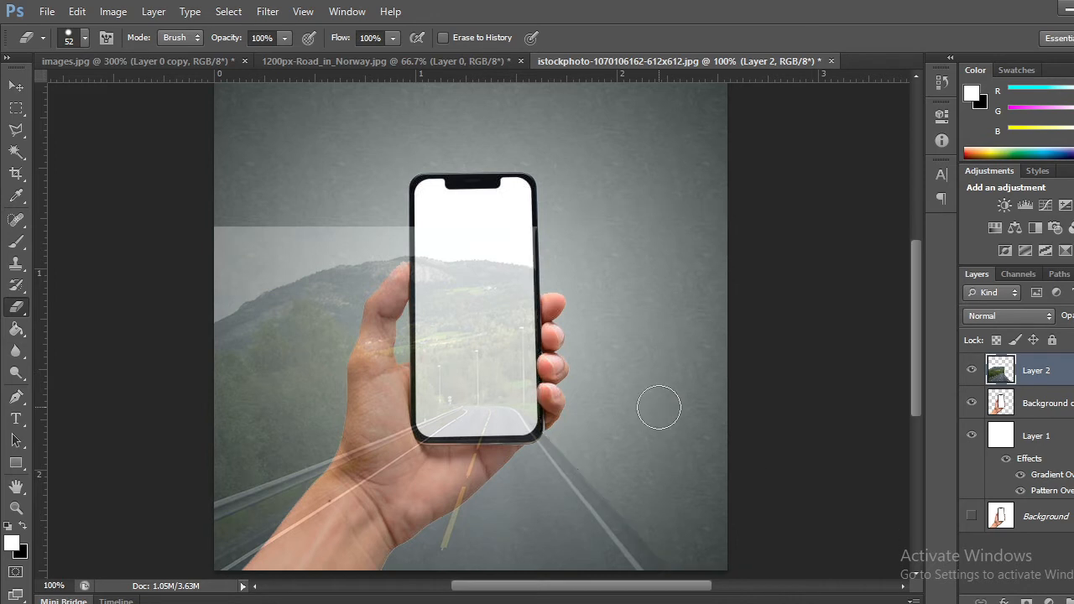
- Outline the scenery on the phone's left side, above the guardrail, with a Polygonal Lasso selection
left_click(17, 130)
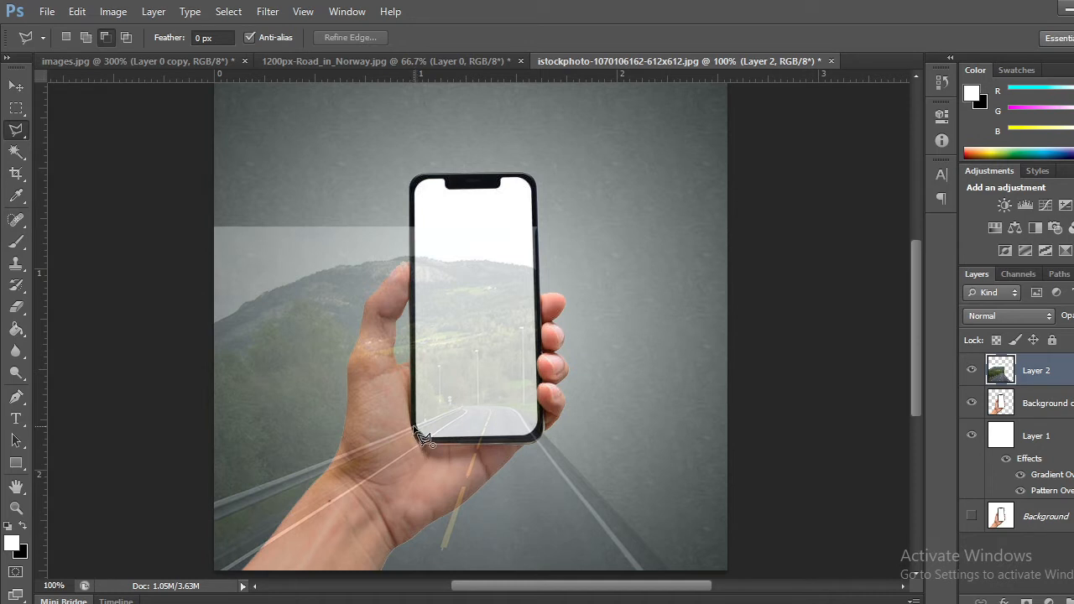
left_click(213, 508)
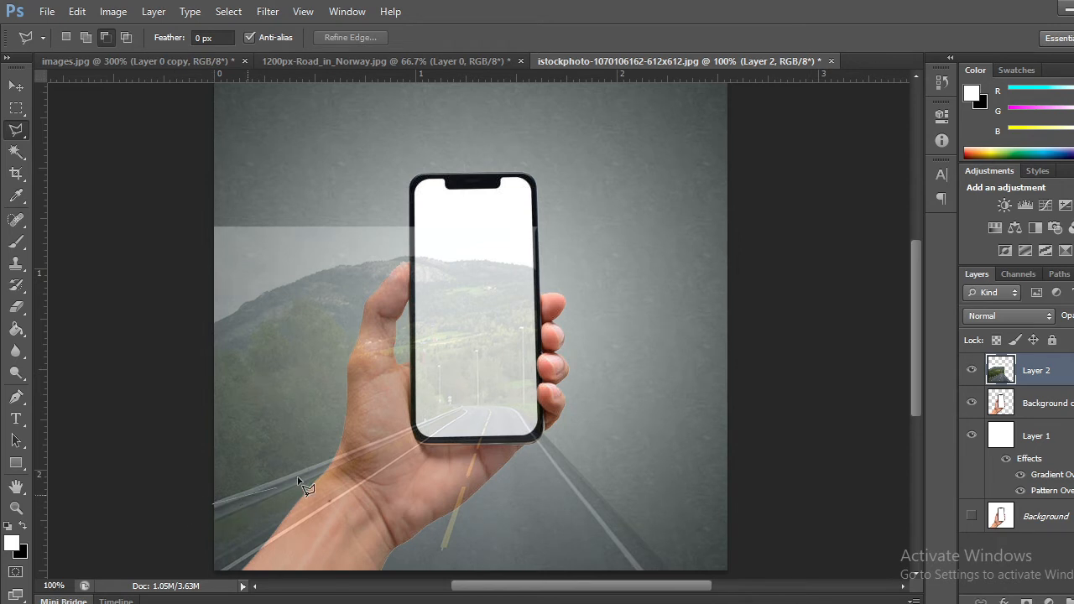
left_click(414, 430)
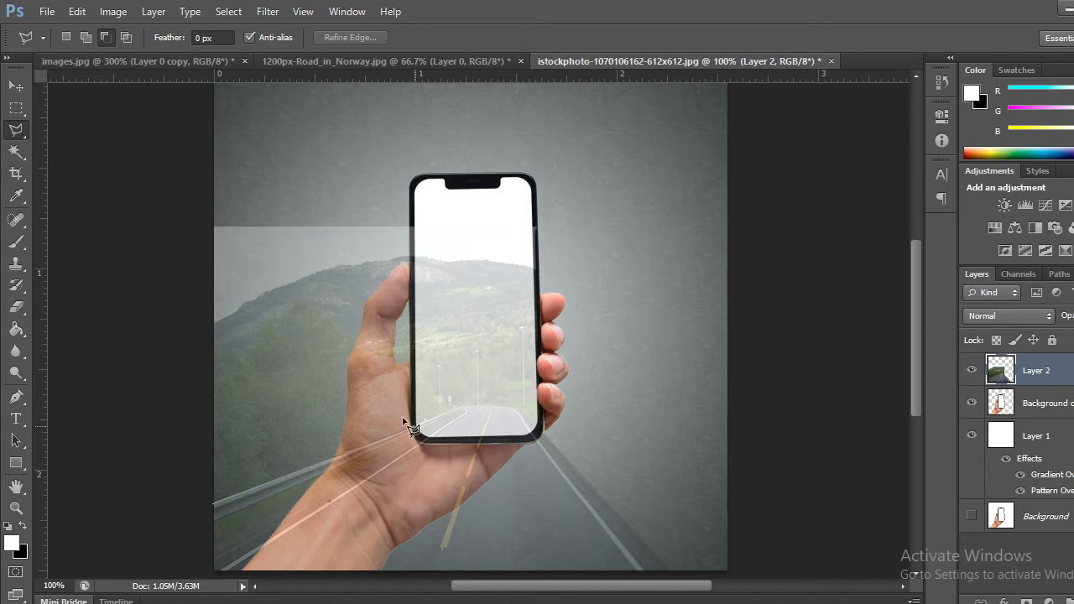
left_click(413, 215)
left_click(157, 213)
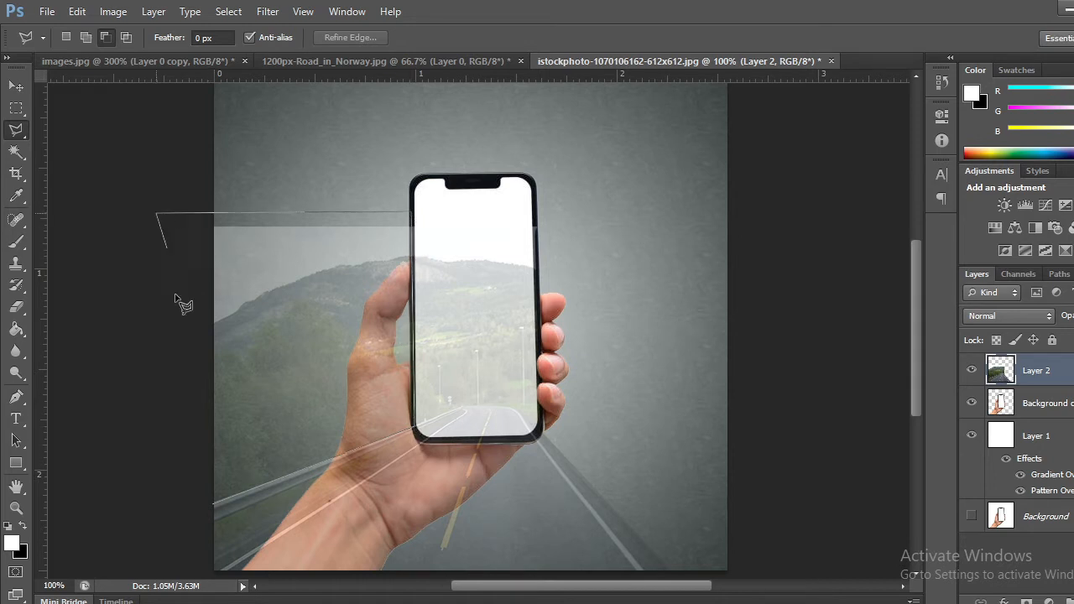
double_click(211, 505)
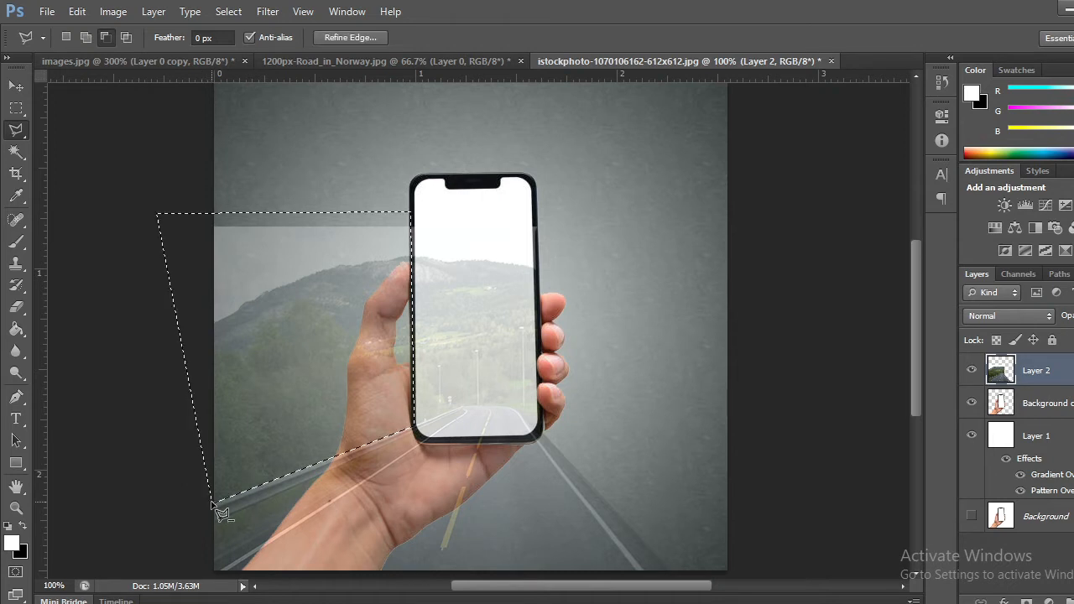
- Enlarge the eraser to 150 px, erase the road layer's scenery inside the left-side selection, and deselect
left_click(15, 306)
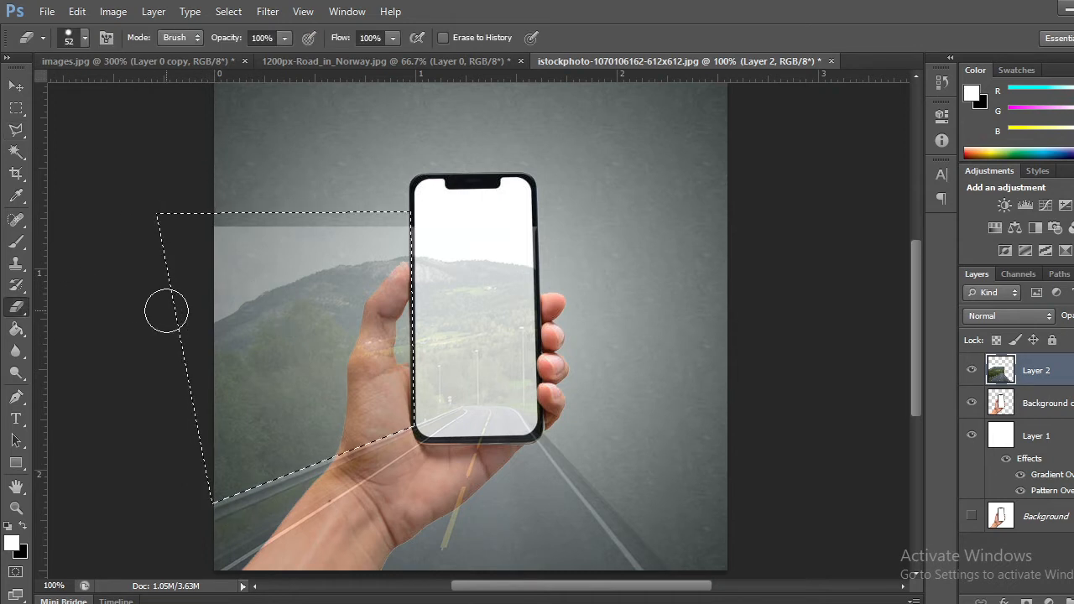
key("bracketright")
key("bracketright")
key("bracketright")
key("bracketright")
key("bracketright")
key("bracketright")
key("bracketright")
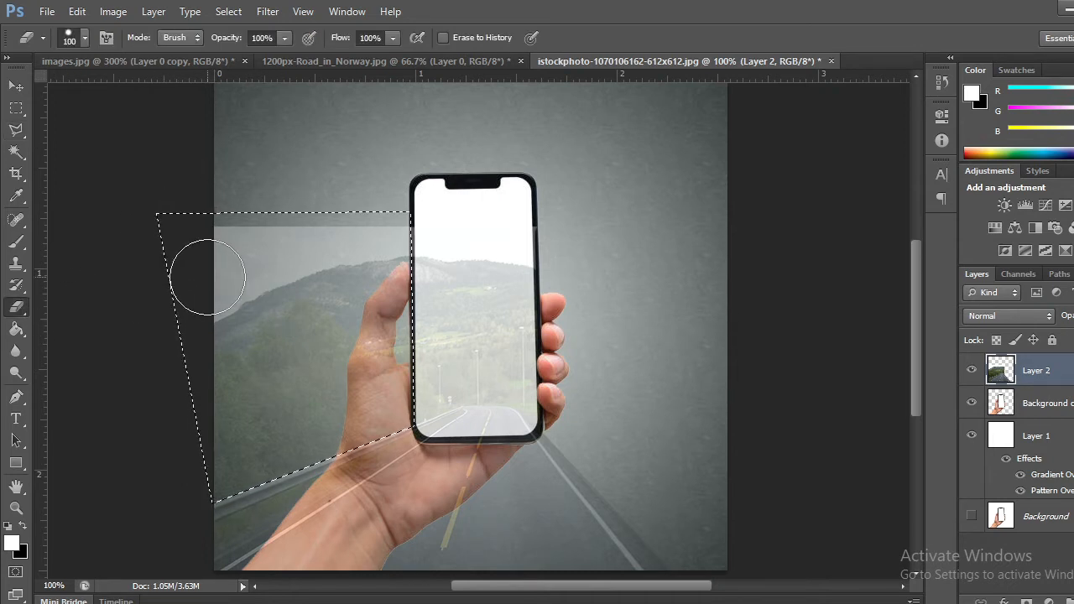
mouse_move(217, 236)
left_mouse_down()
mouse_move(236, 345)
mouse_move(240, 225)
mouse_move(240, 400)
mouse_move(291, 205)
mouse_move(306, 356)
mouse_move(334, 430)
mouse_move(367, 217)
mouse_move(354, 435)
mouse_move(224, 489)
mouse_move(262, 418)
mouse_move(222, 450)
mouse_move(225, 313)
mouse_move(215, 277)
mouse_move(264, 290)
mouse_move(278, 266)
mouse_move(343, 350)
mouse_move(364, 302)
mouse_move(342, 297)
mouse_move(227, 454)
mouse_move(268, 304)
left_mouse_up()
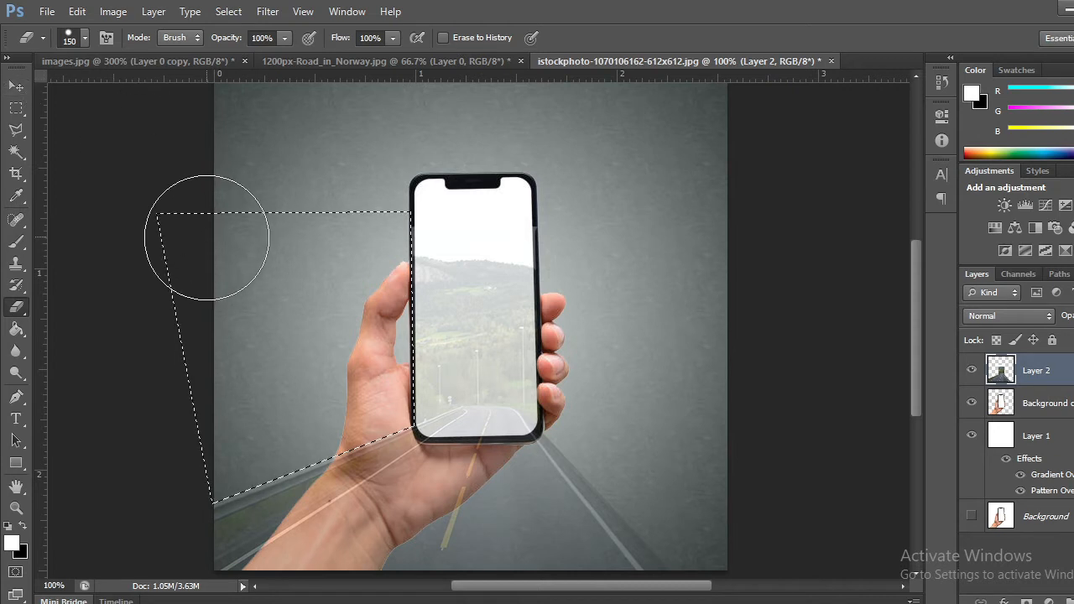
key("ctrl+d")
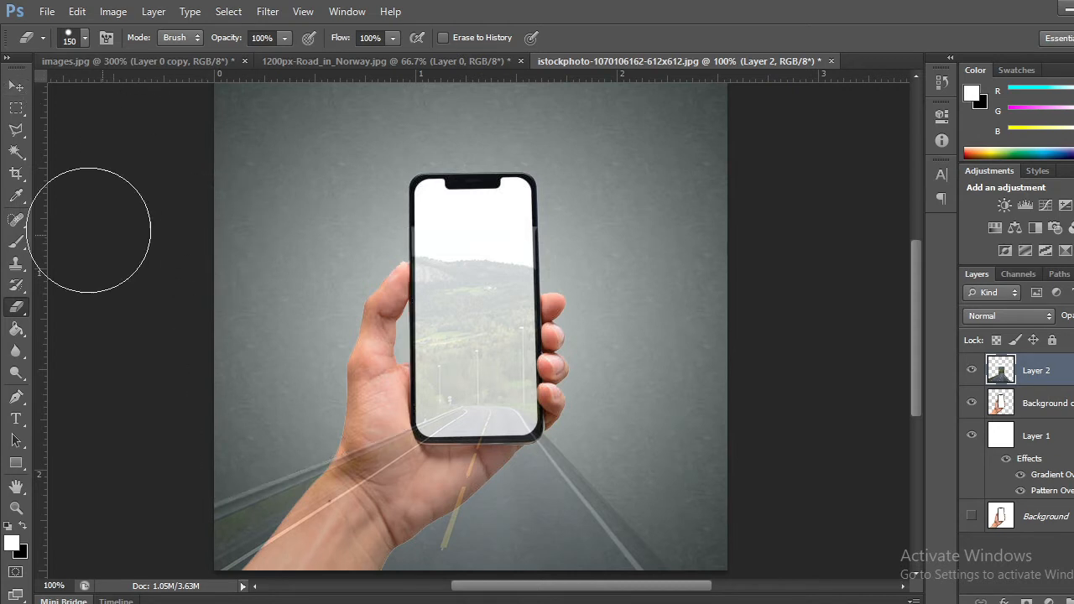
- Select the road layer, raise it to full opacity, and deselect it
left_click(17, 86)
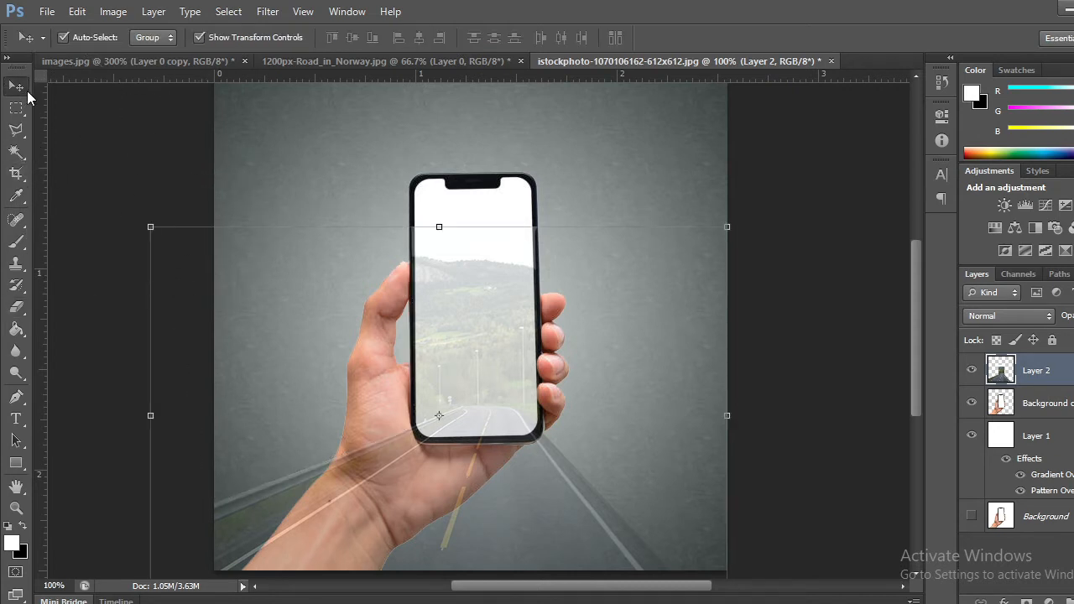
left_click(864, 279)
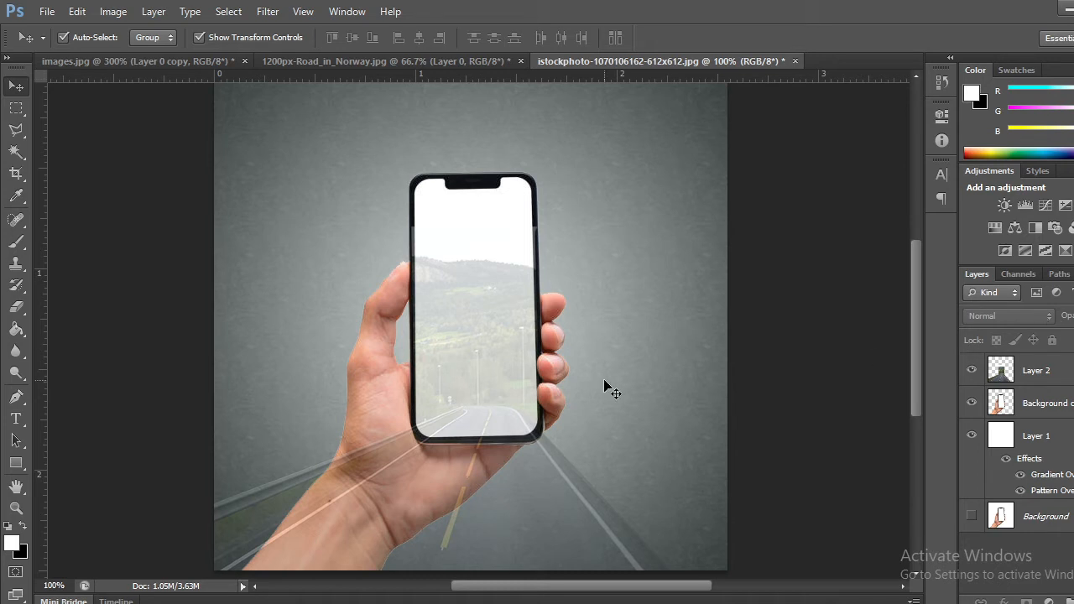
left_click(606, 430)
left_click(543, 508)
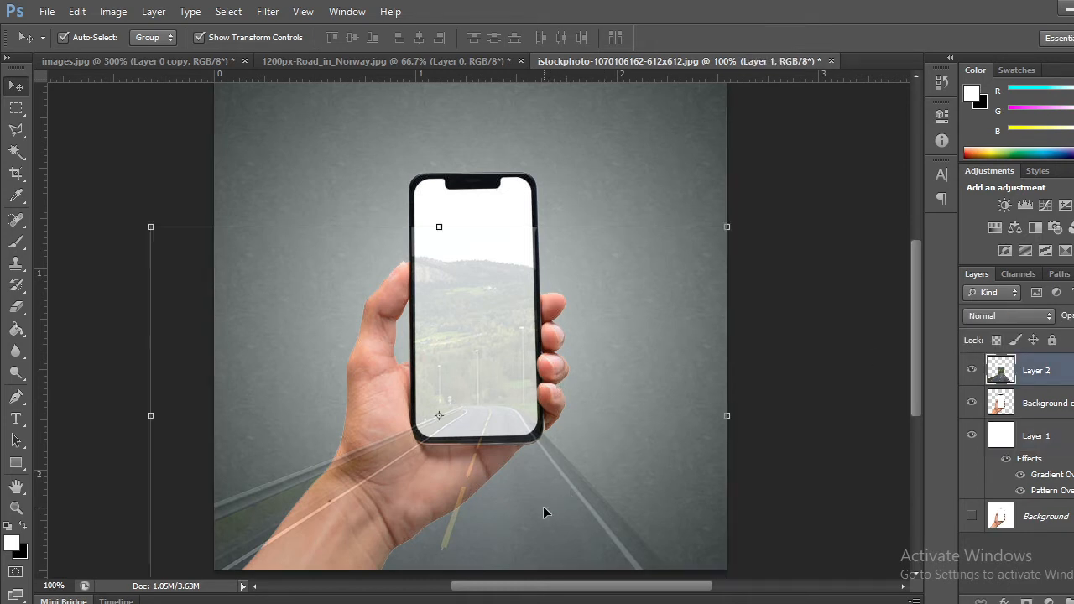
left_click(1073, 317)
left_click_drag(1072, 335, 1073, 335)
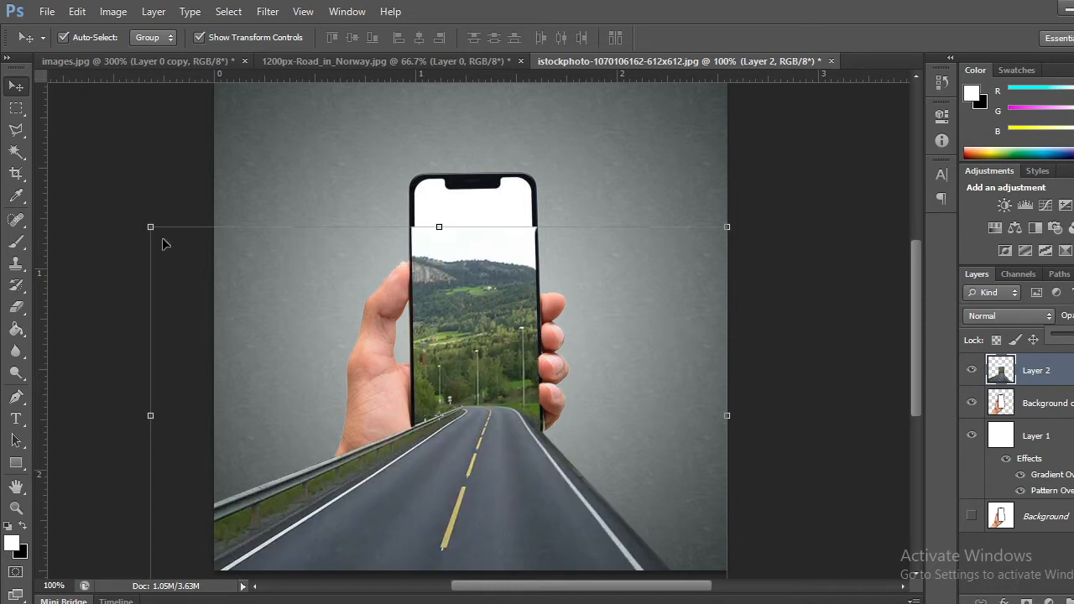
left_click(116, 185)
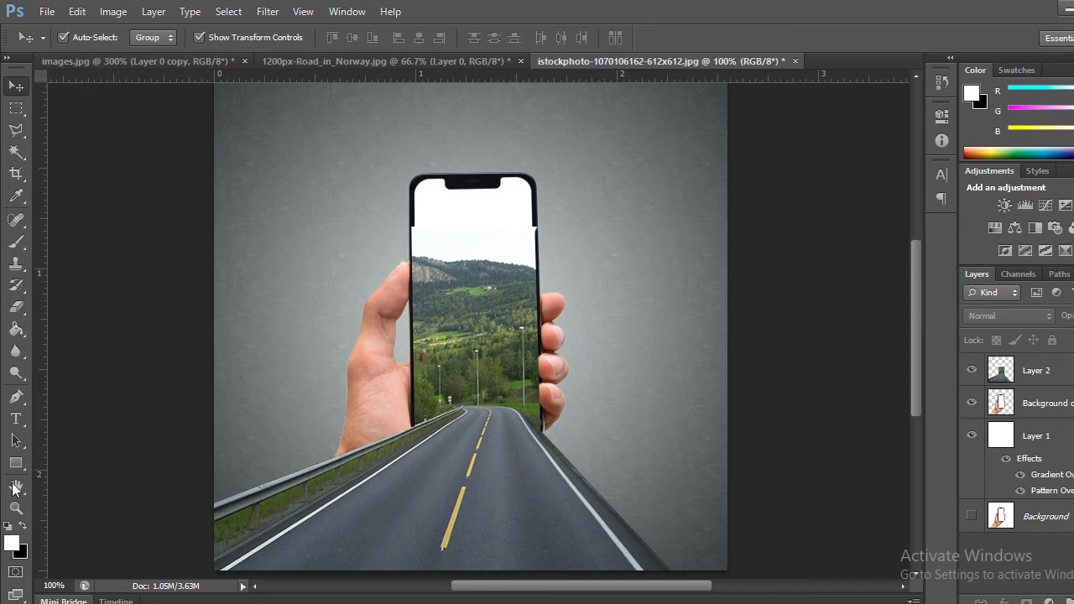
- Erase the road layer's overlap along the upper part of the phone's left bezel with an 8 px eraser
left_click(17, 510)
left_click(534, 324)
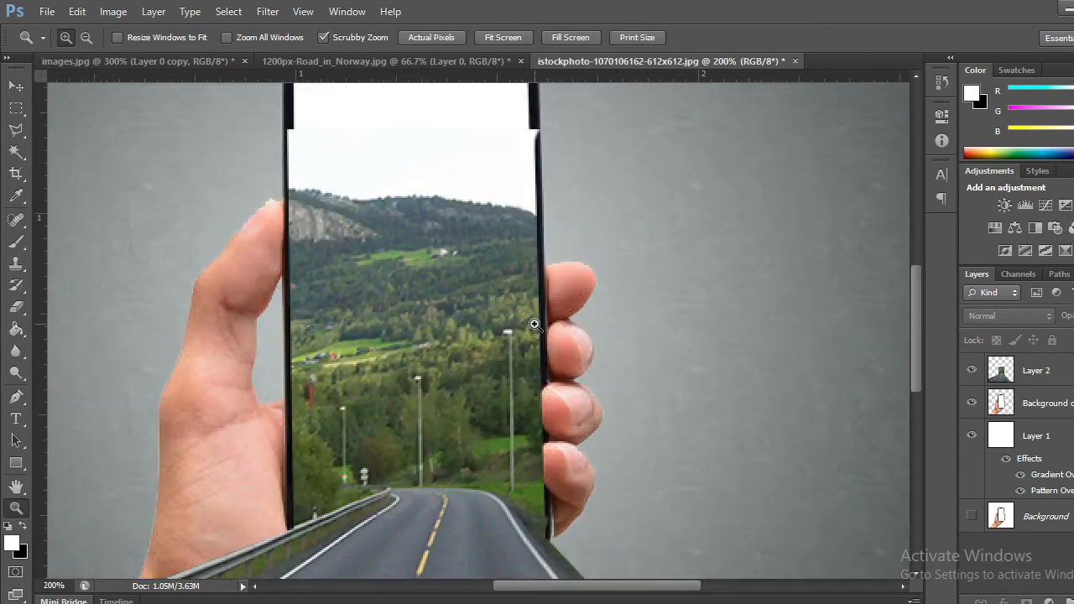
left_click(534, 325)
scroll(535, 324, "up", 5)
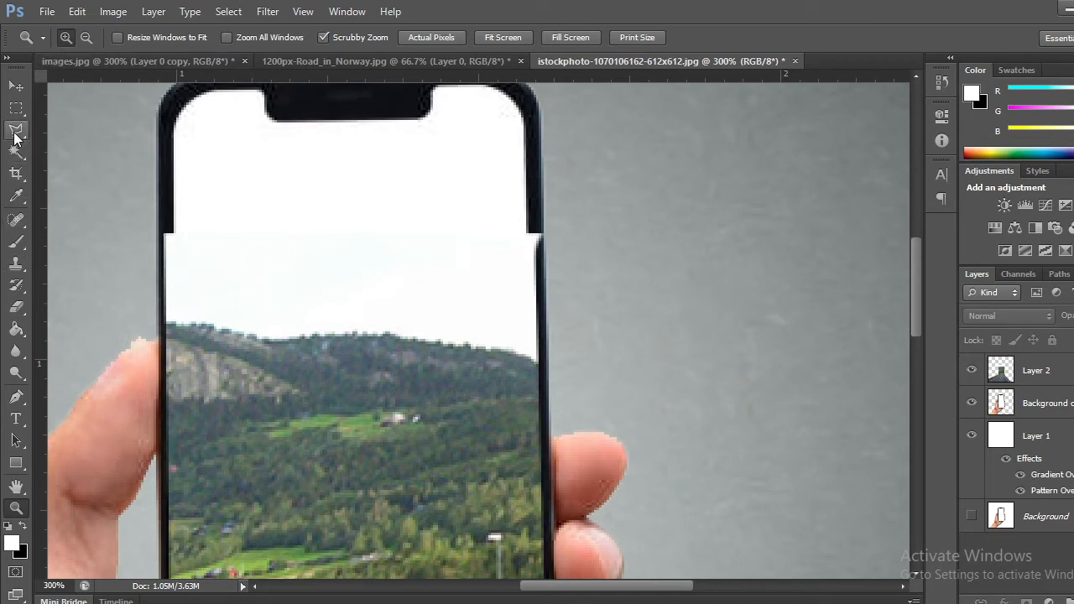
left_click(1034, 372)
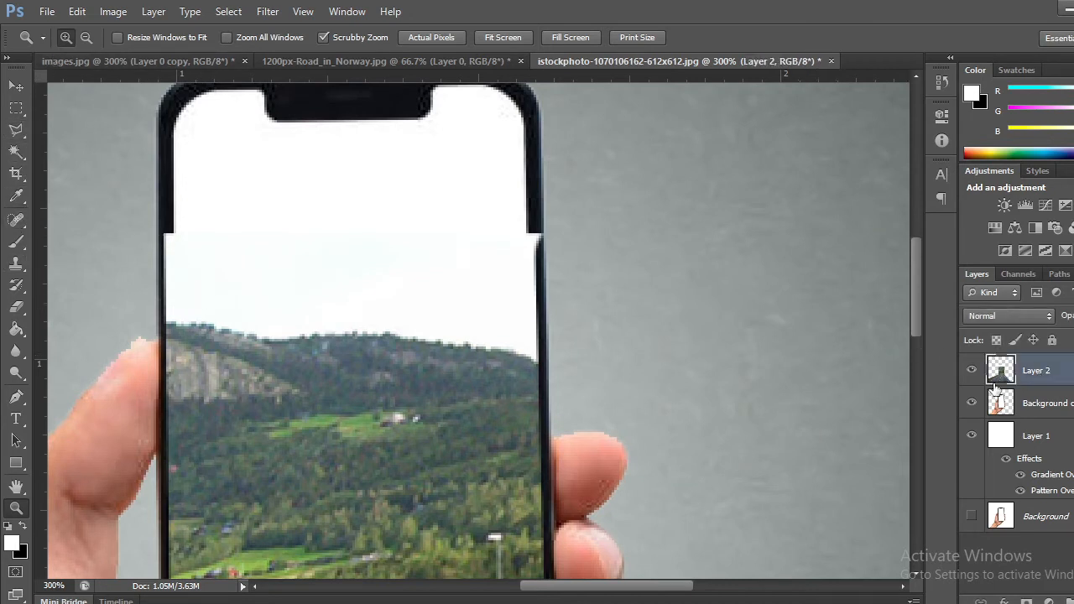
left_click(16, 307)
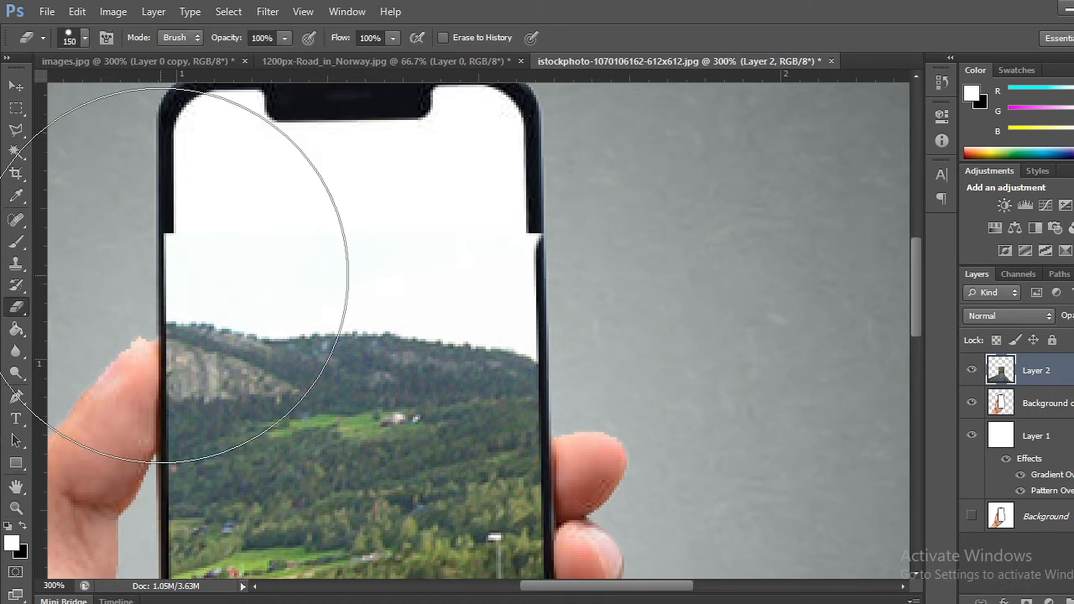
key("bracketleft")
key("bracketleft")
key("bracketleft")
key("bracketleft")
key("bracketleft")
key("bracketleft")
key("bracketleft")
key("bracketleft")
key("bracketleft")
key("bracketleft")
key("bracketleft")
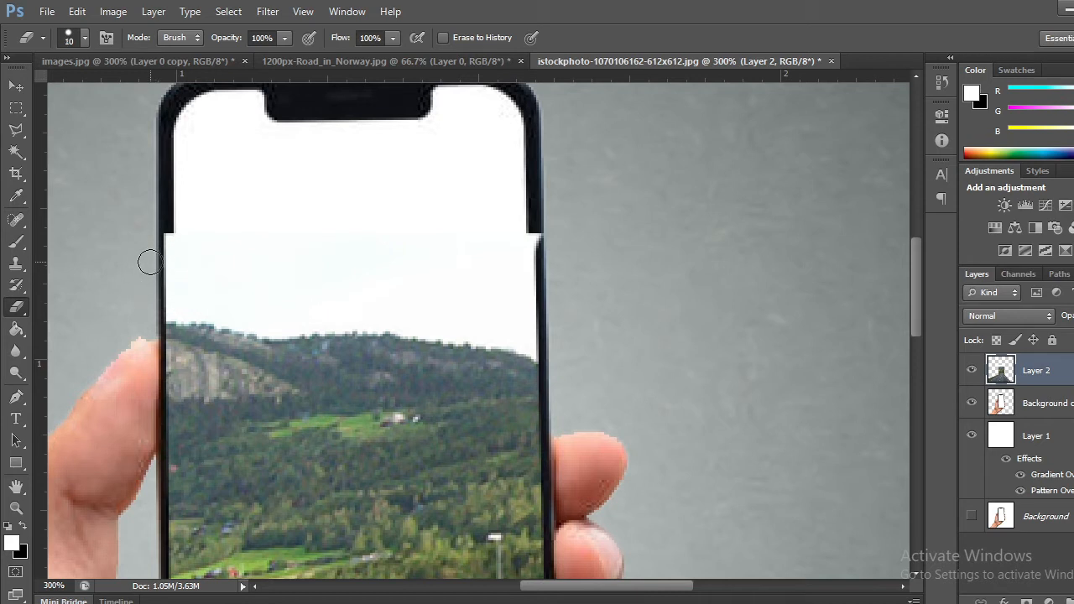
key("bracketleft")
key("bracketleft")
left_click_drag(162, 230, 164, 551)
- Erase the road layer's overlap along the lower part of the phone's left bezel, undoing and redoing one stroke
scroll(461, 509, "down", 4)
scroll(256, 498, "down", 6)
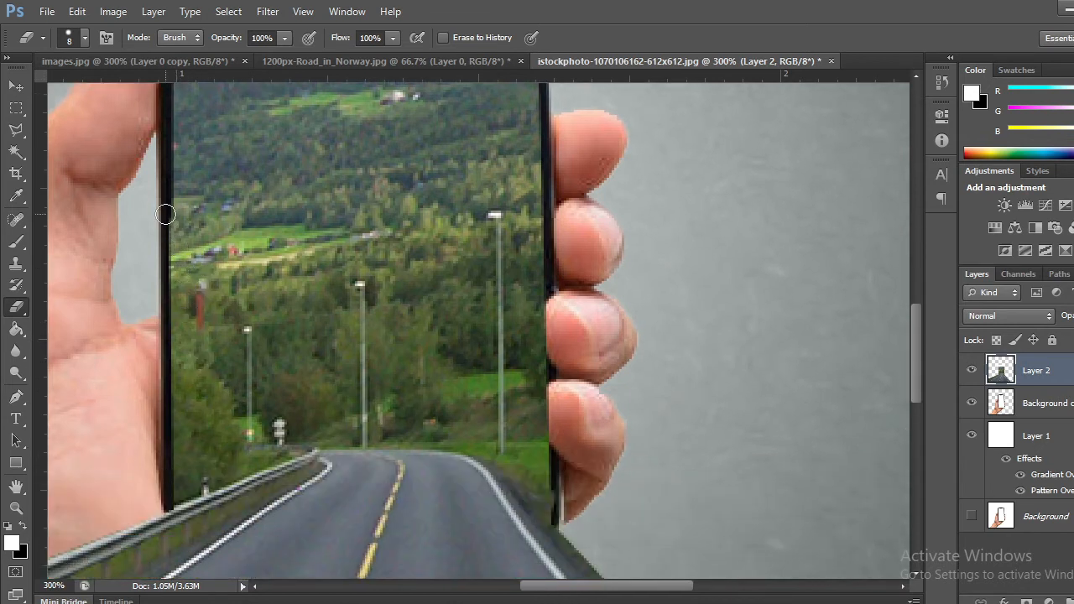
left_click_drag(166, 214, 172, 390)
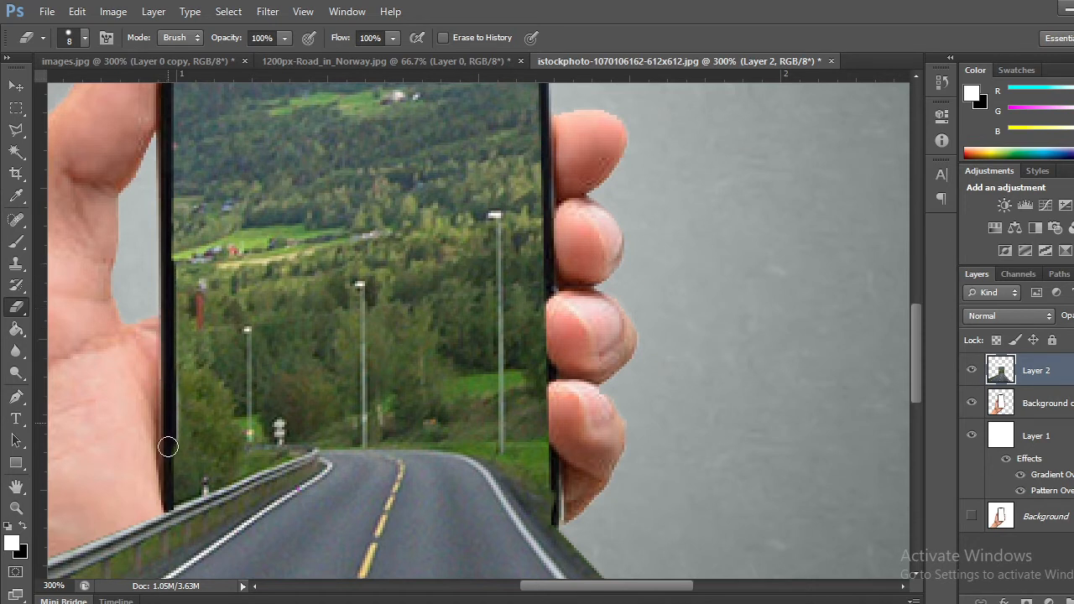
key("ctrl+z")
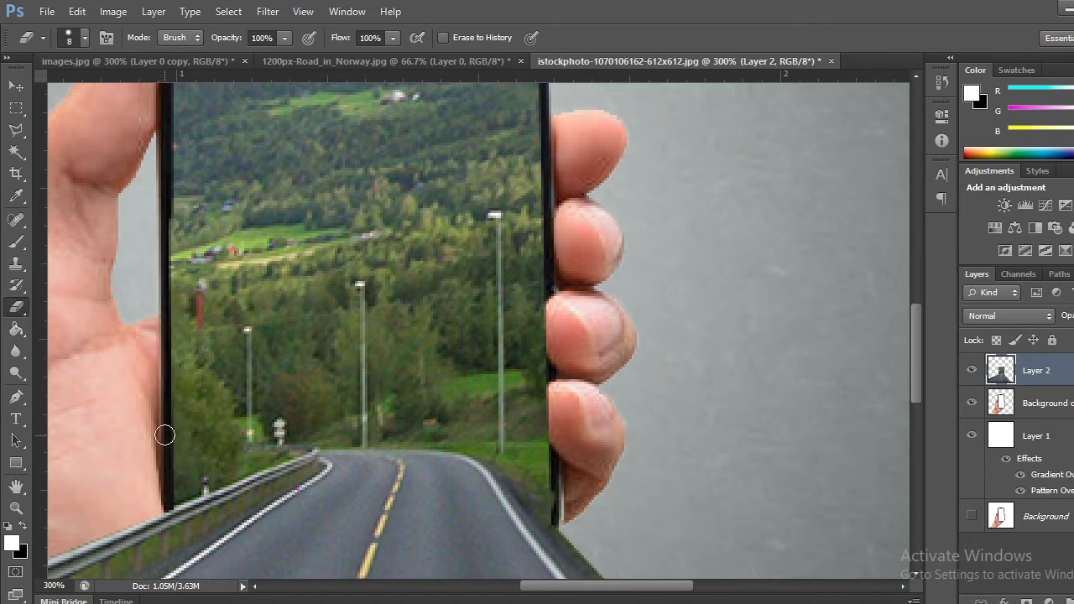
left_click_drag(166, 504, 162, 202)
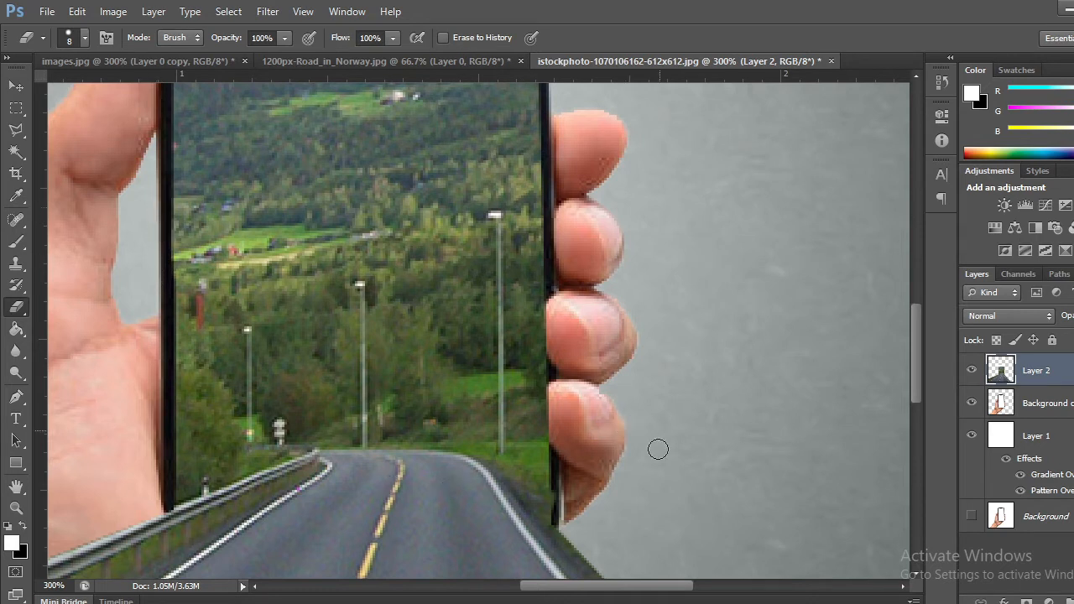
- Erase the road layer's overlap along the lower part of the phone's right bezel and over the fingers with the 8 px eraser
left_click_drag(562, 522, 560, 421)
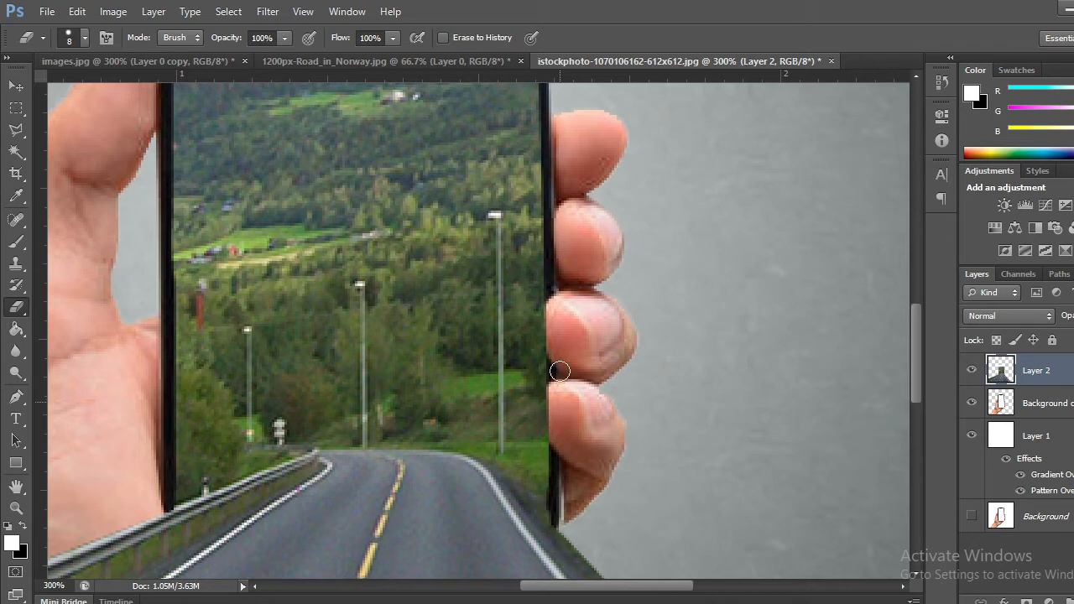
mouse_move(560, 371)
left_mouse_down()
mouse_move(554, 511)
mouse_move(571, 507)
left_mouse_up()
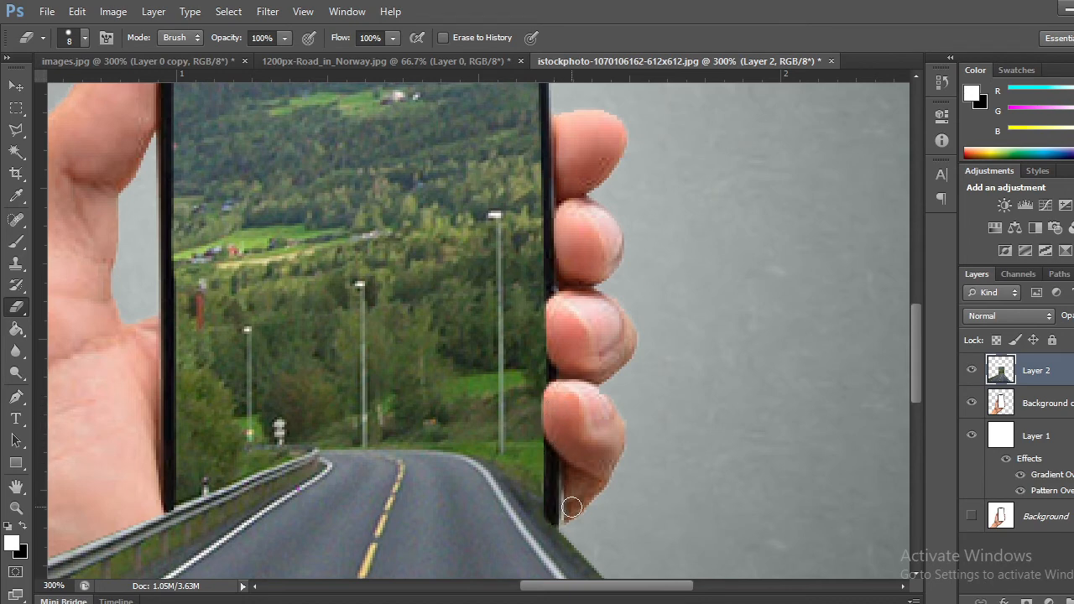
mouse_move(553, 411)
left_mouse_down()
mouse_move(550, 362)
mouse_move(568, 352)
mouse_move(554, 357)
mouse_move(548, 291)
mouse_move(555, 301)
left_mouse_up()
mouse_move(553, 334)
left_mouse_down()
mouse_move(549, 312)
mouse_move(558, 384)
left_mouse_up()
scroll(561, 314, "up", 2)
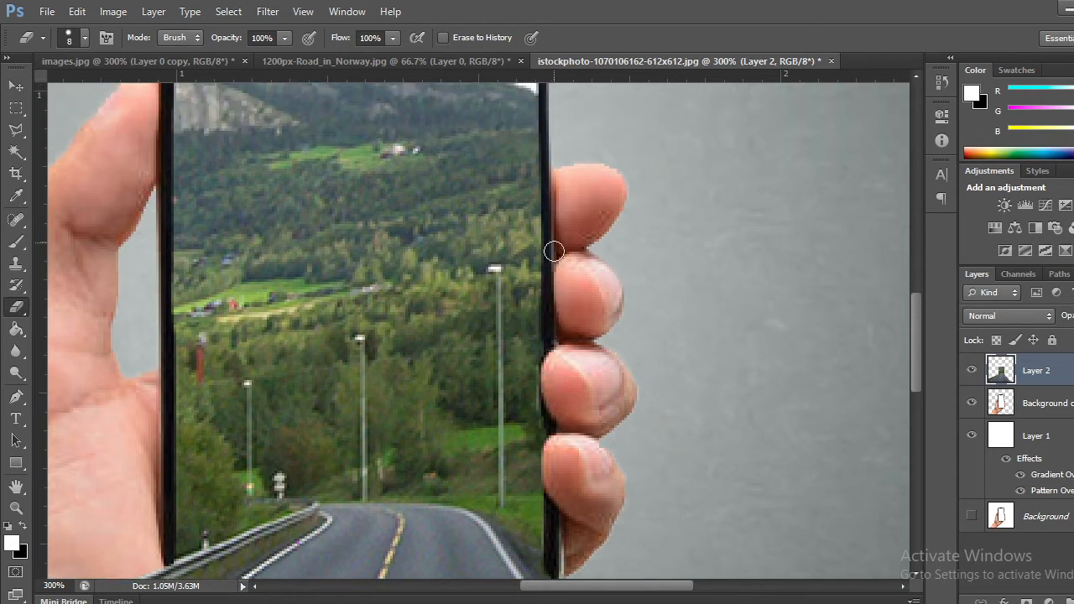
mouse_move(553, 298)
left_mouse_down()
mouse_move(553, 229)
mouse_move(545, 288)
mouse_move(572, 276)
mouse_move(573, 291)
mouse_move(552, 295)
mouse_move(551, 211)
mouse_move(554, 306)
left_mouse_up()
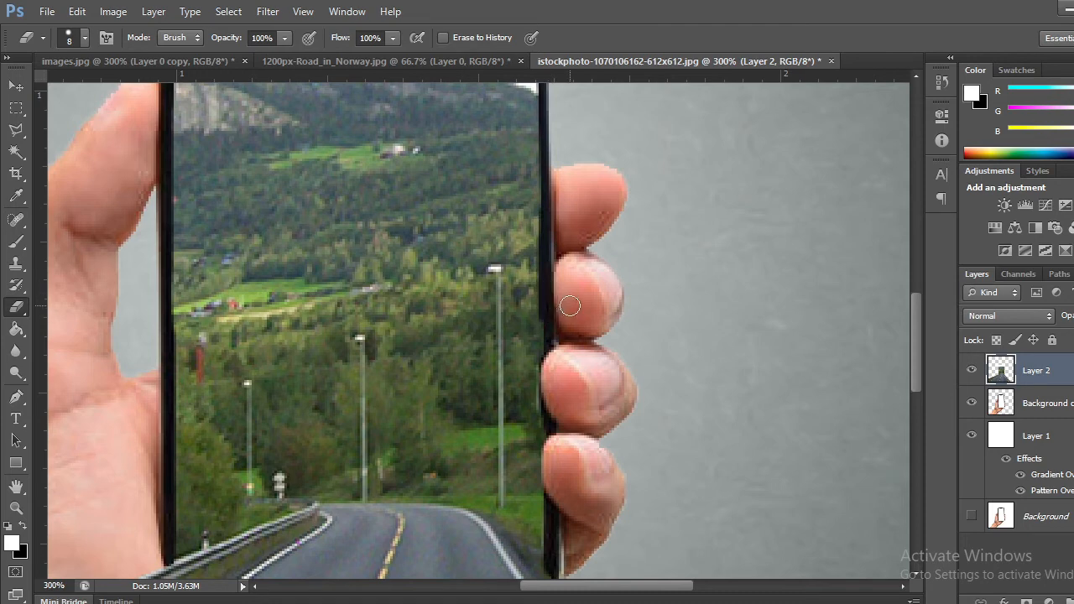
- Erase the road layer's overlap along the upper part of the phone's right bezel, down to the top fingers
scroll(583, 258, "up", 3)
scroll(582, 258, "up", 3)
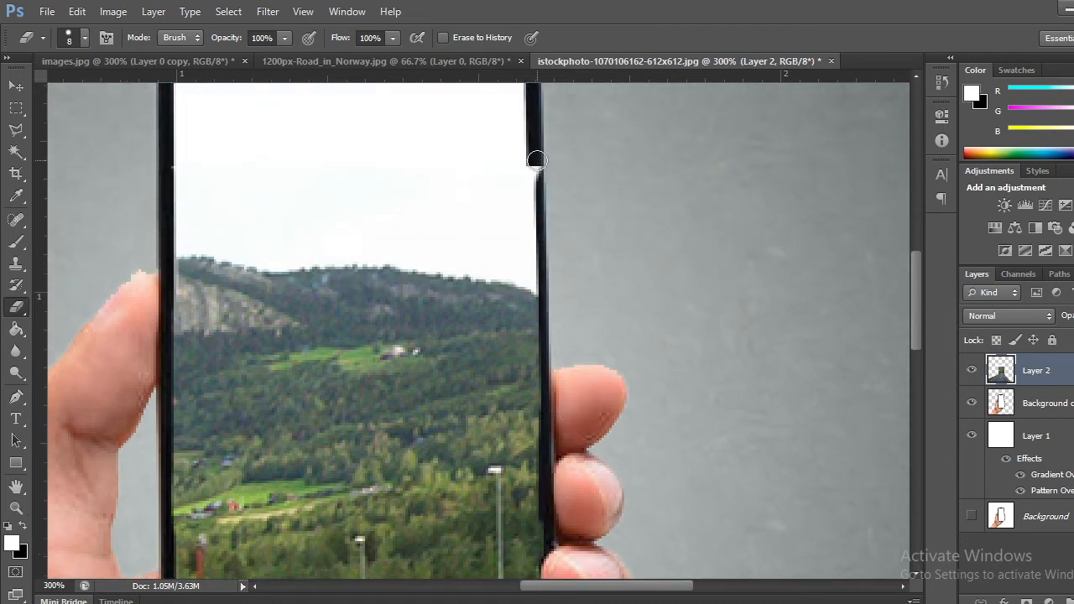
mouse_move(536, 159)
left_mouse_down()
mouse_move(549, 411)
mouse_move(544, 342)
mouse_move(544, 400)
mouse_move(566, 456)
left_mouse_up()
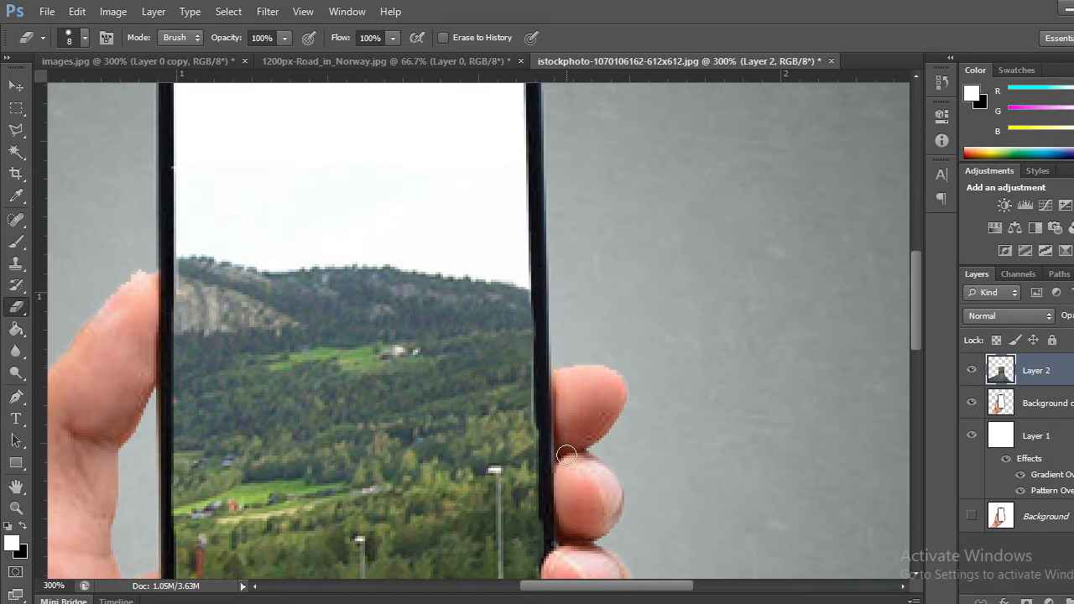
scroll(567, 456, "down", 2)
left_click_drag(543, 360, 550, 421)
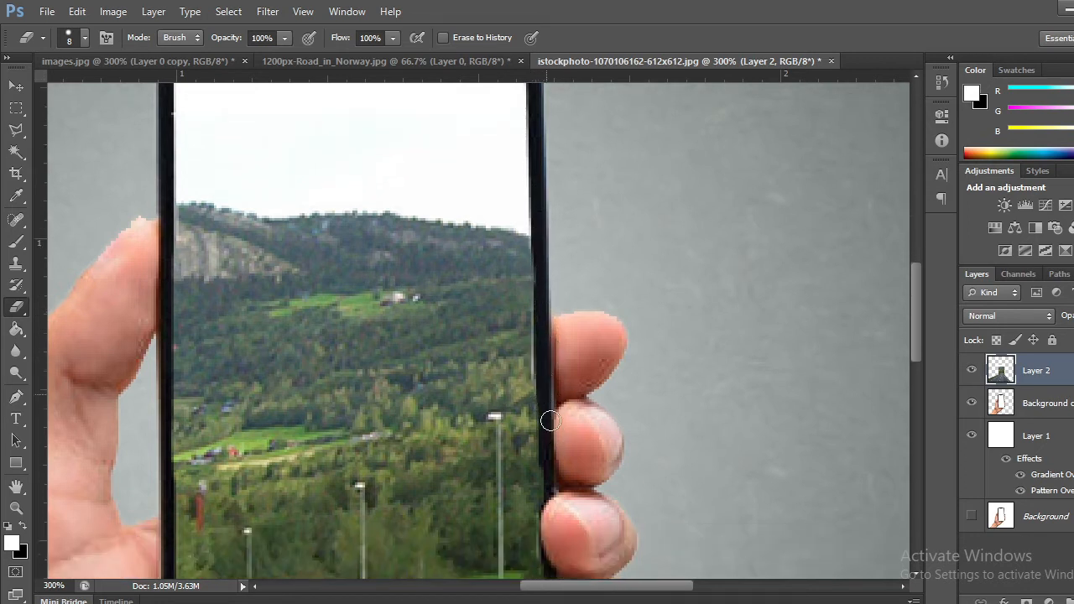
- Inspect the cleaned bezel edges up to the phone's top, view the whole composition at 100%, and deselect the road layer
scroll(581, 483, "up", 2)
scroll(580, 483, "up", 4)
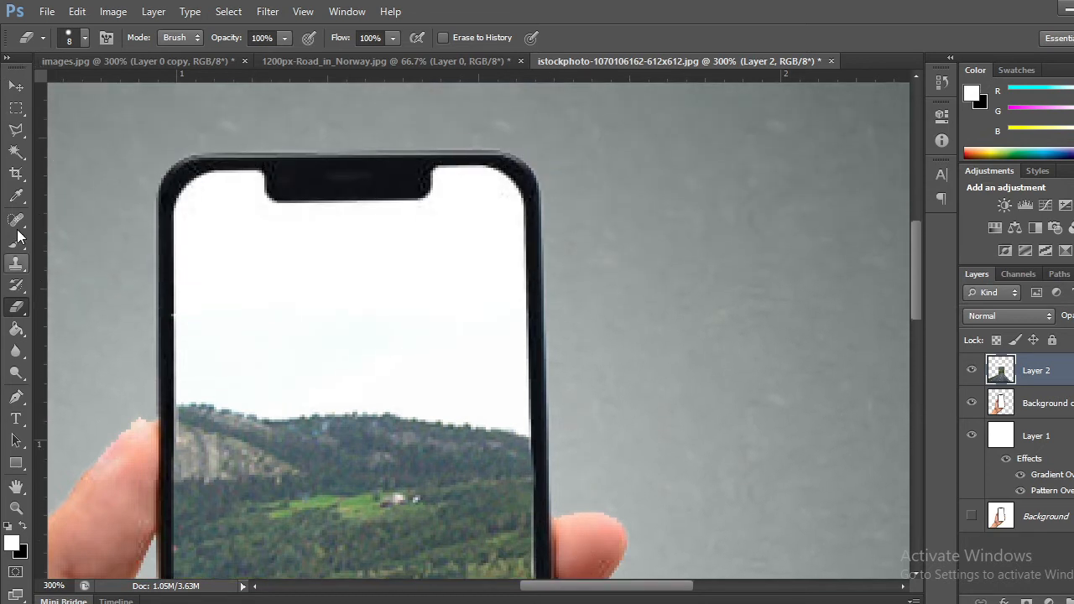
left_click(15, 86)
left_click(16, 507)
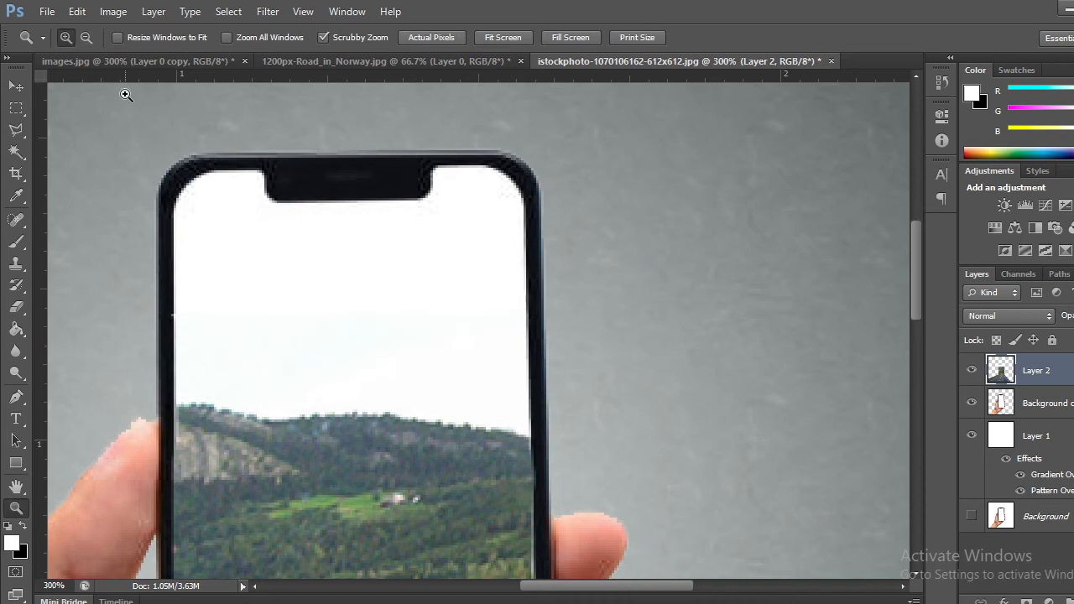
left_click(85, 37)
left_click(372, 439)
left_click(373, 455)
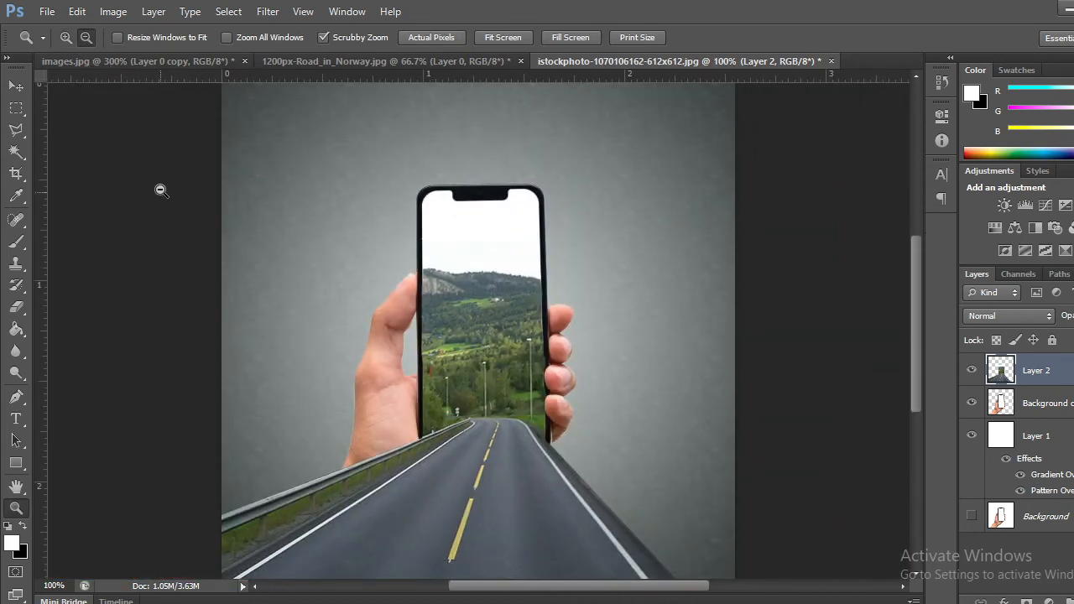
left_click(16, 86)
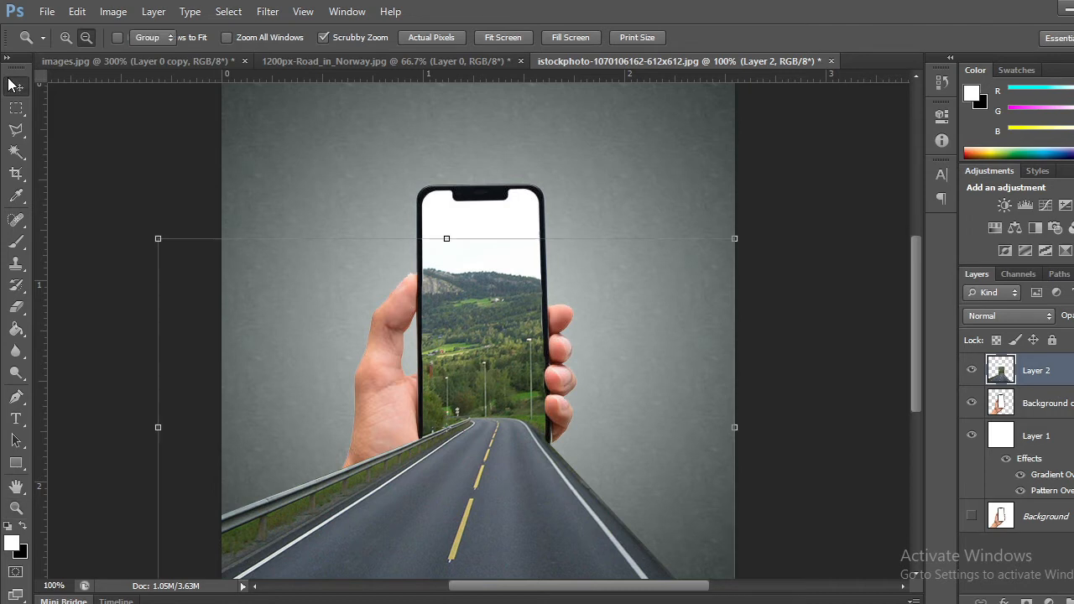
left_click(822, 349)
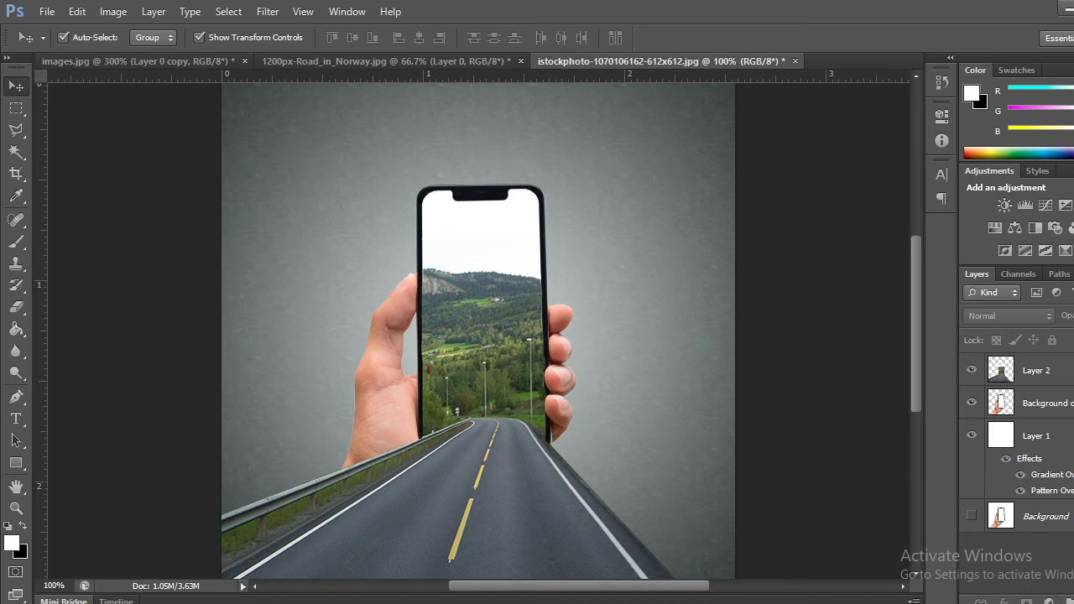
- Add a new layer above the road layer and fill it with black
left_click(1072, 602)
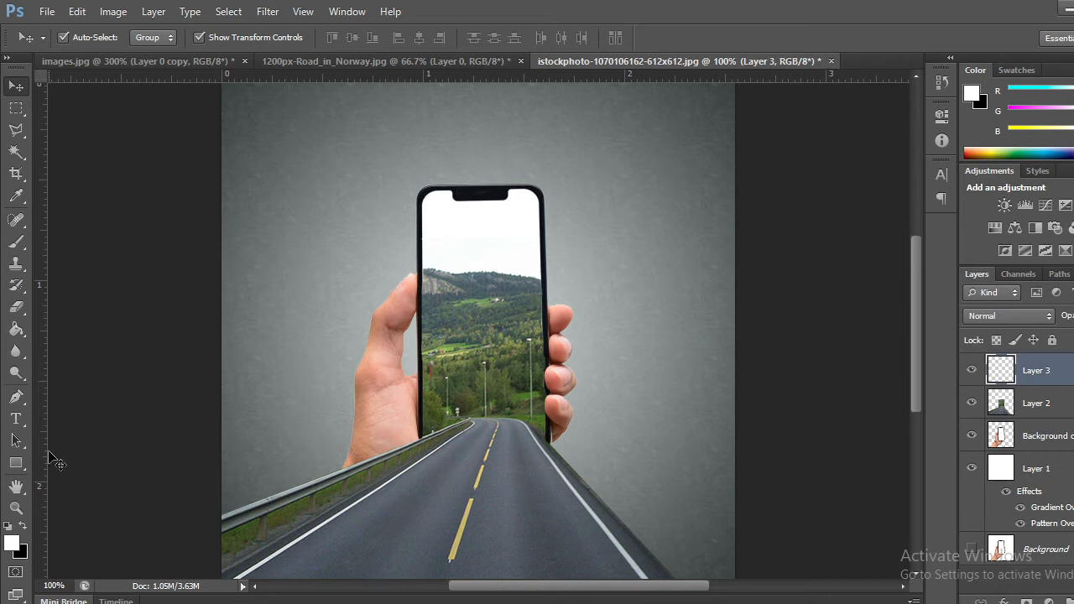
left_click(16, 329)
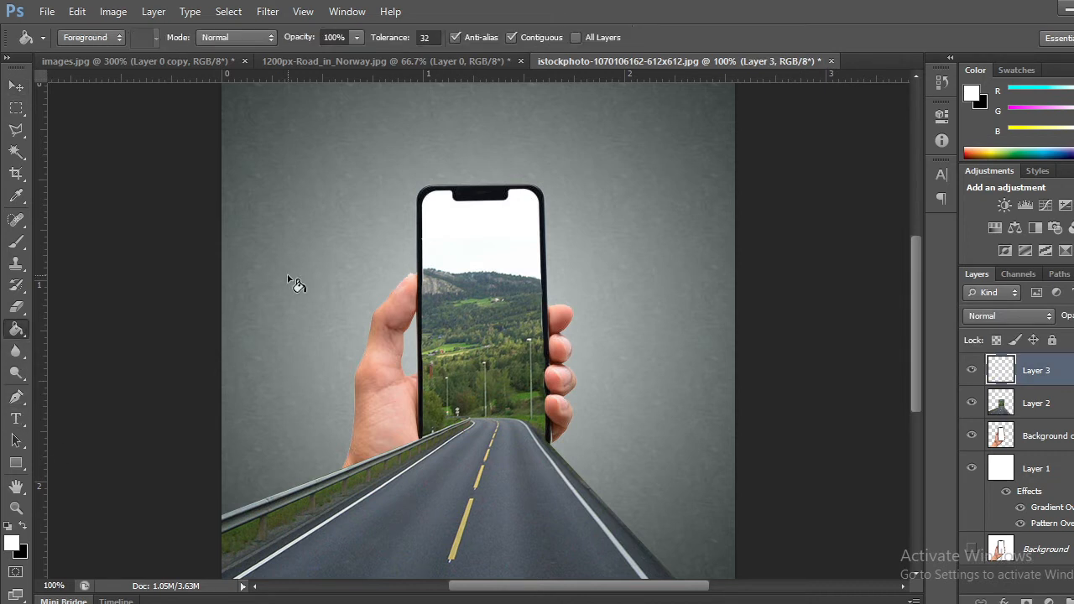
left_click(23, 527)
left_click(350, 269)
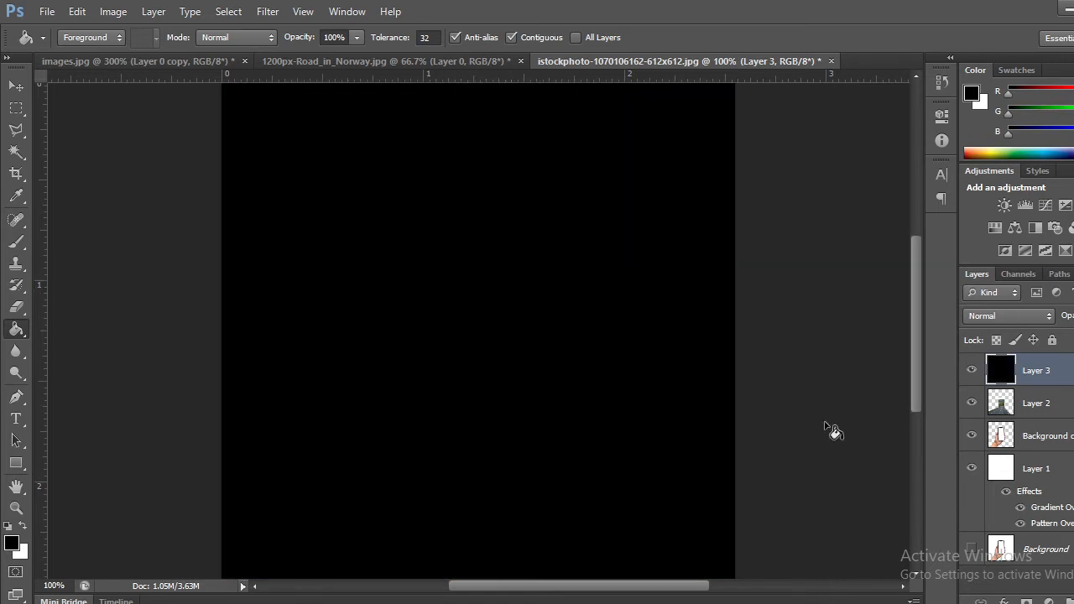
- Render a 105mm Prime lens flare at 109% brightness near the centre of the black layer and set its blend mode to Screen
left_click(16, 87)
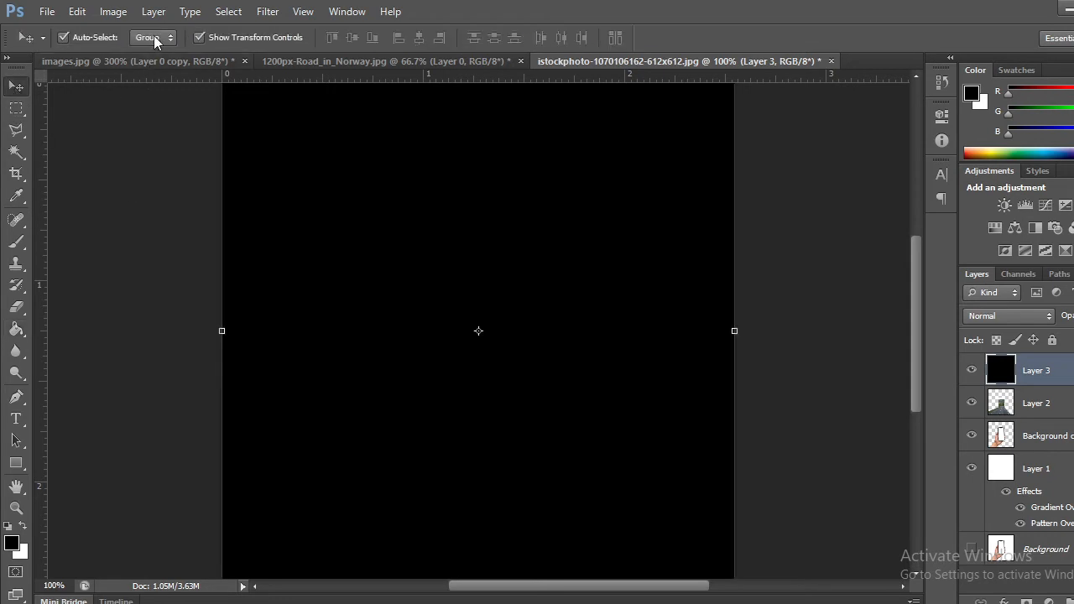
left_click(116, 12)
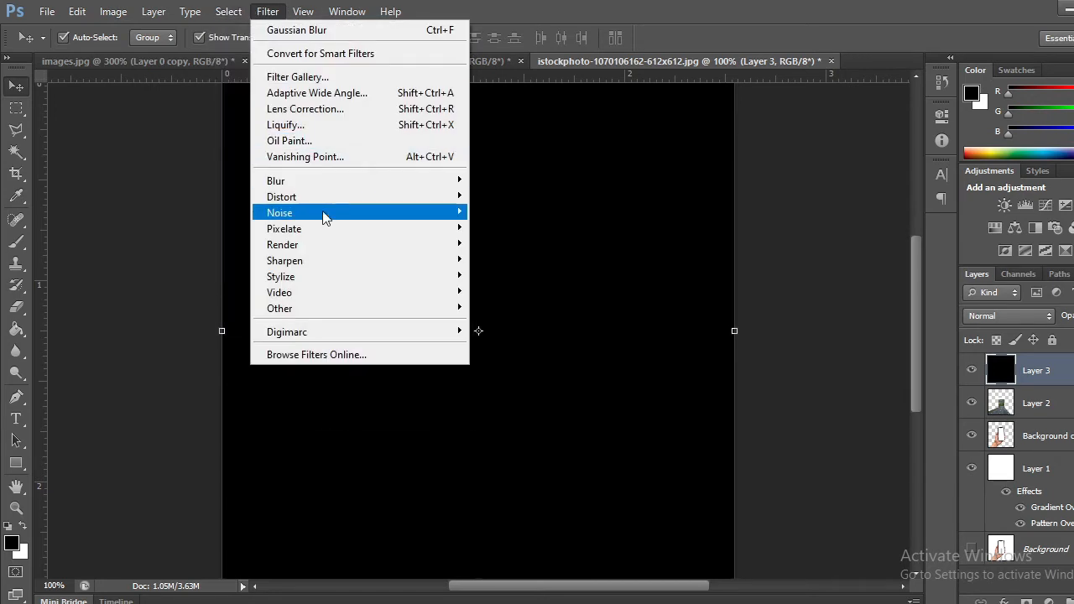
mouse_move(333, 245)
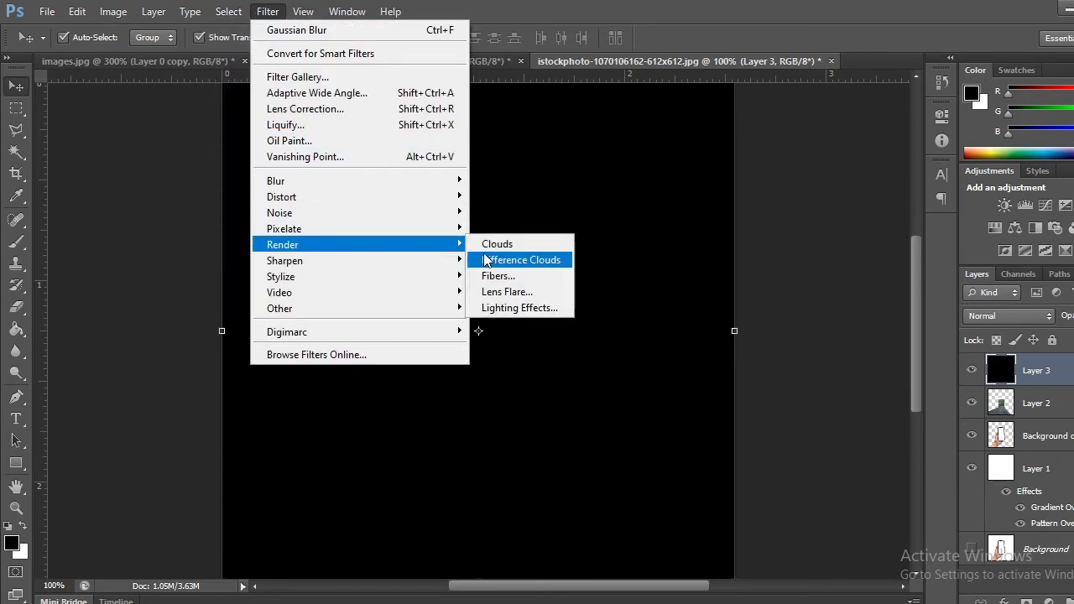
left_click(531, 289)
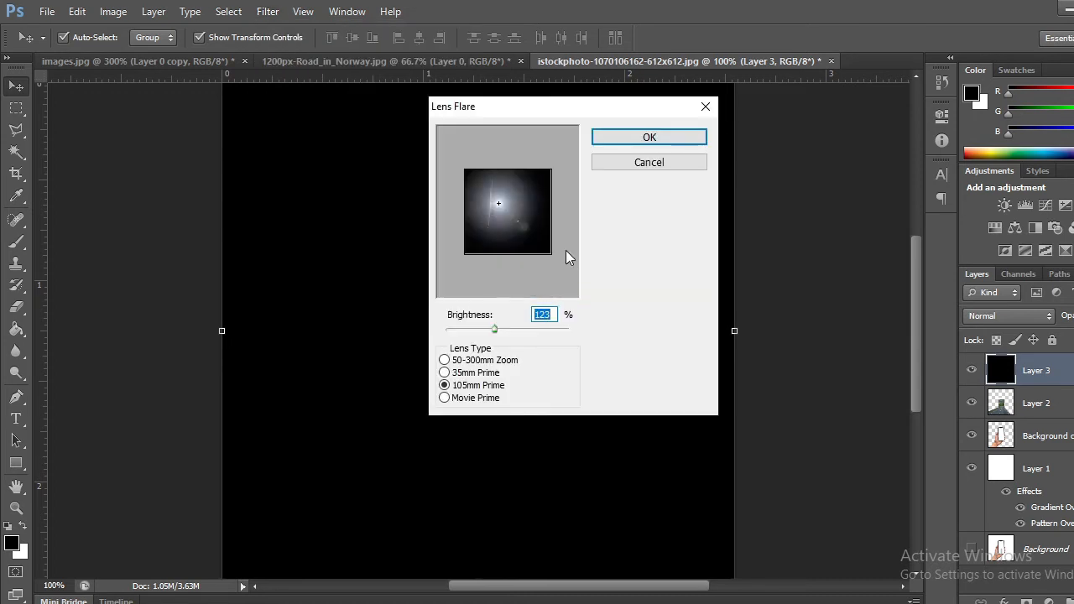
left_click(501, 202)
left_click(504, 207)
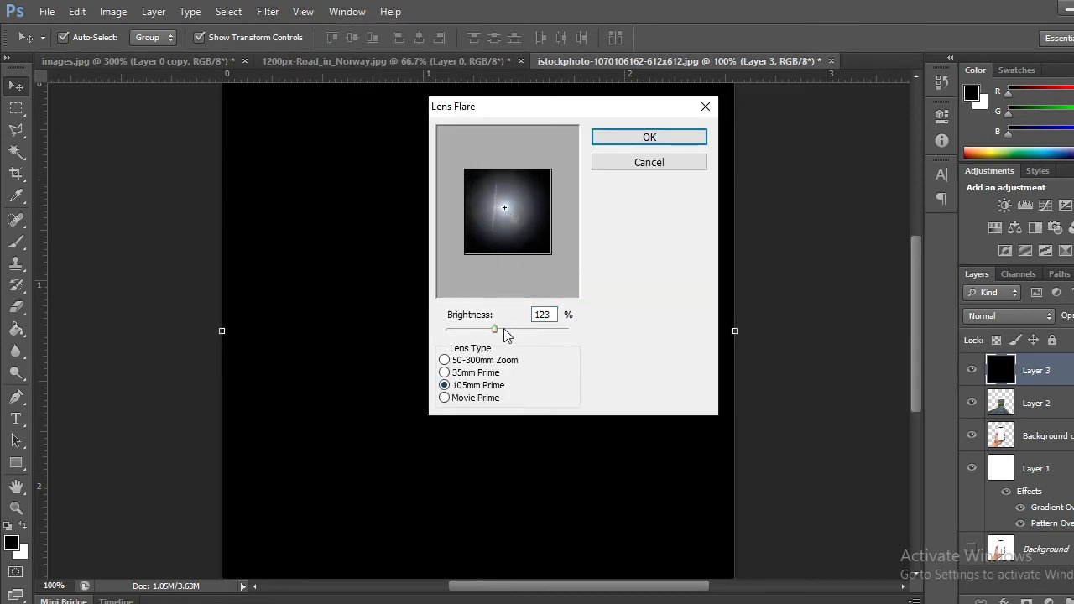
left_click_drag(497, 328, 490, 329)
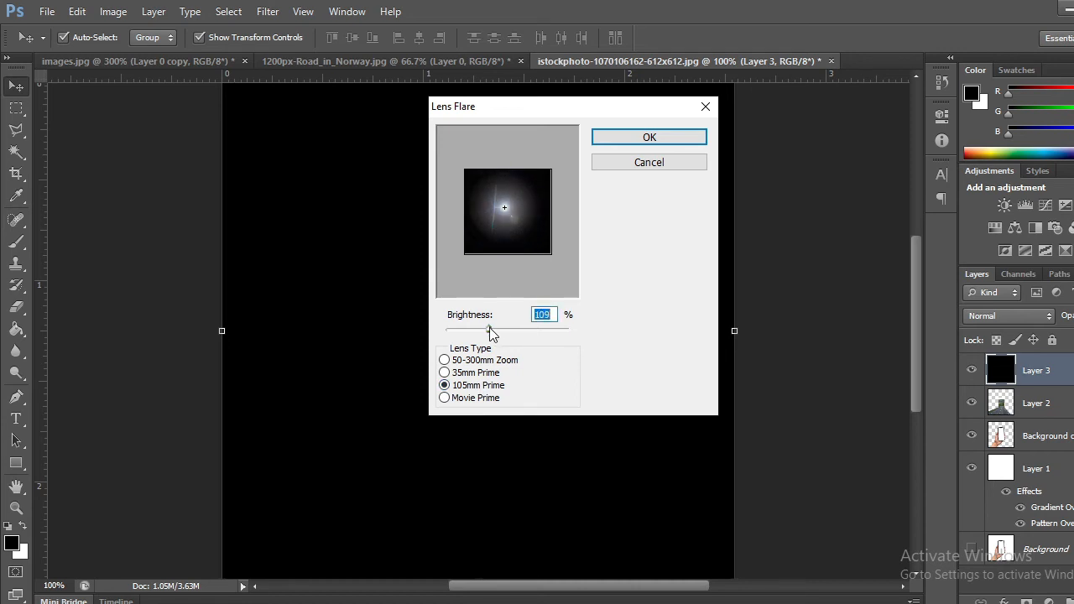
left_click(651, 139)
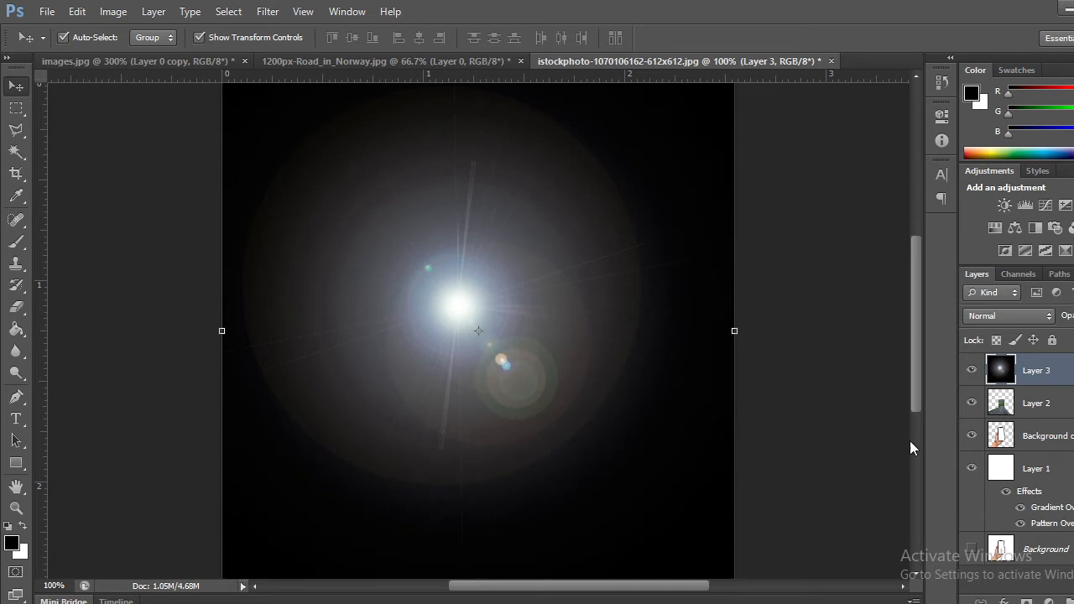
left_click(1053, 321)
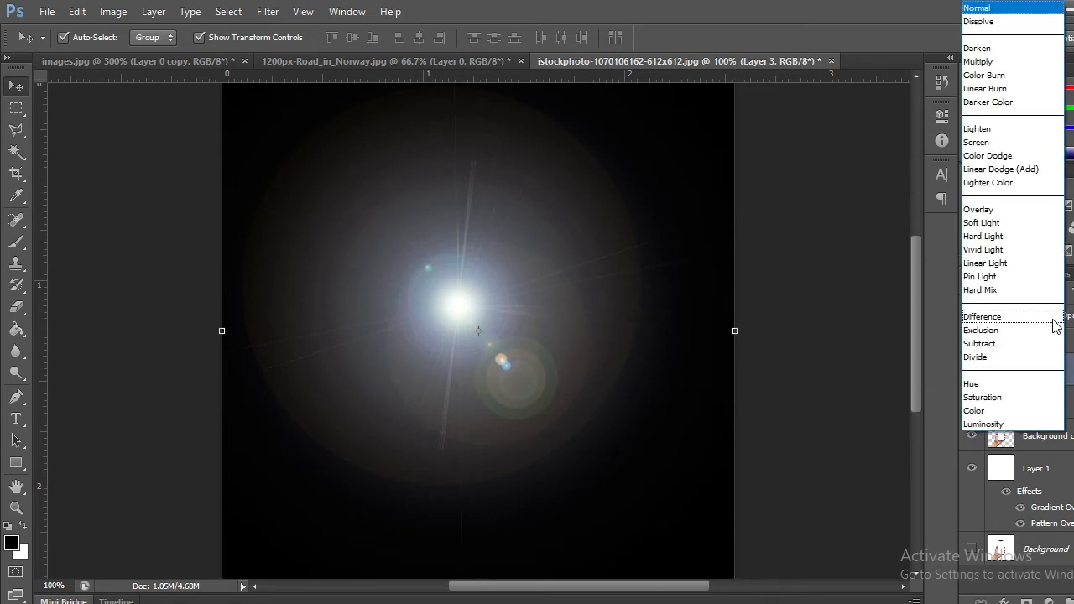
left_click(987, 149)
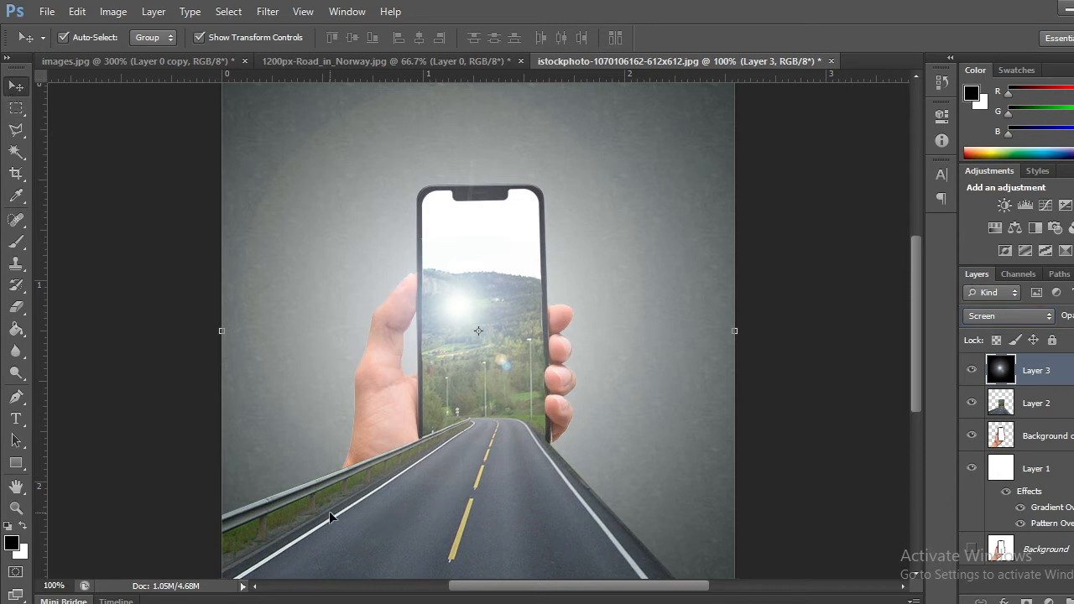
- Scale the lens flare layer to about 63% and place its glow over the mountain ridge on the phone screen
left_click_drag(912, 397, 907, 440)
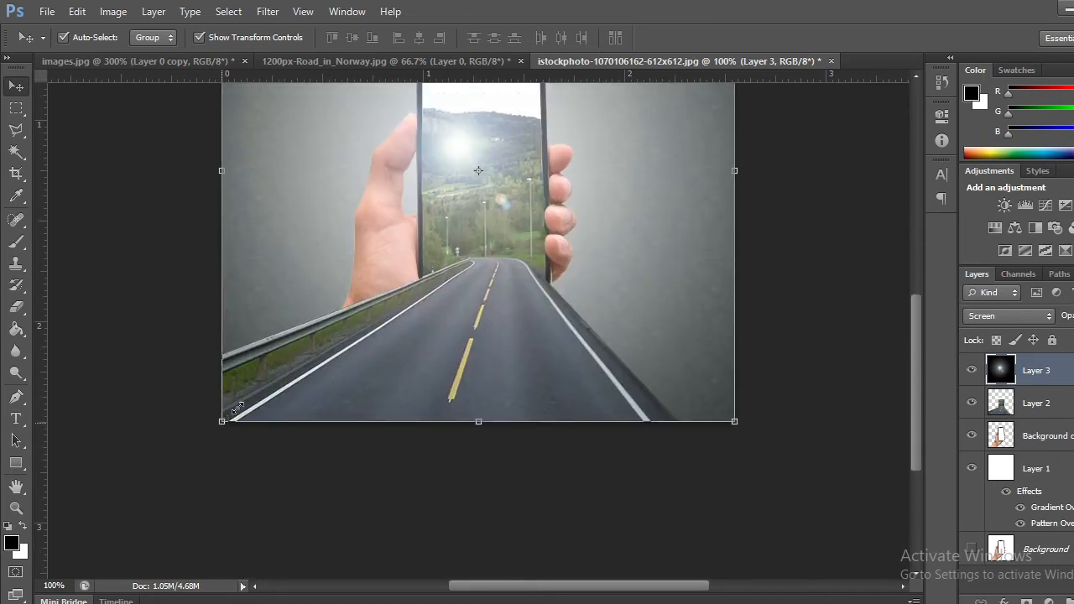
left_click_drag(221, 423, 342, 304)
scroll(873, 452, "up", 2)
scroll(873, 452, "up", 2)
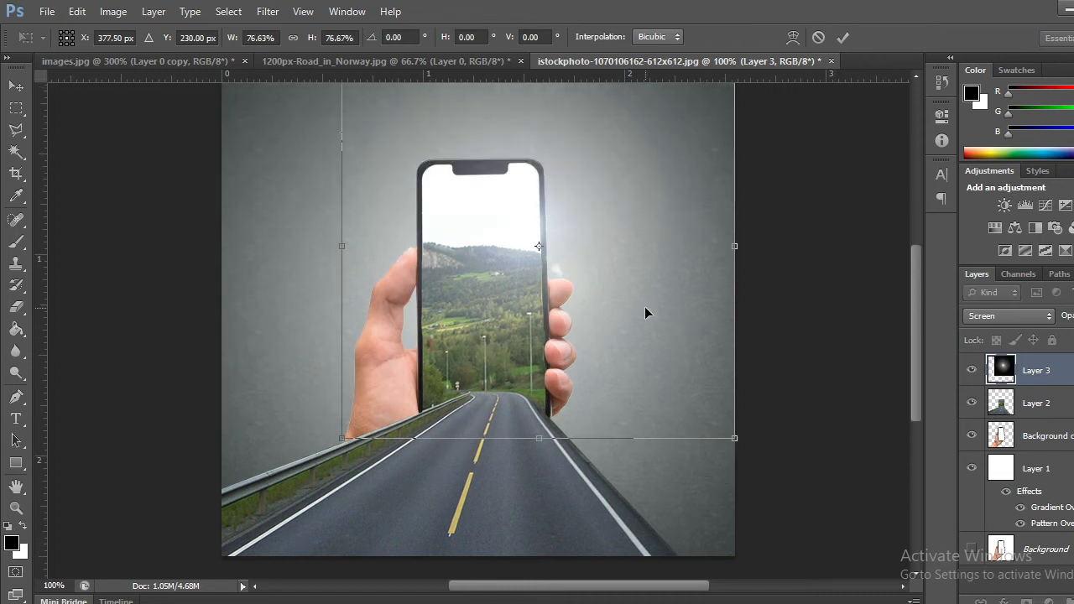
left_click_drag(611, 311, 574, 326)
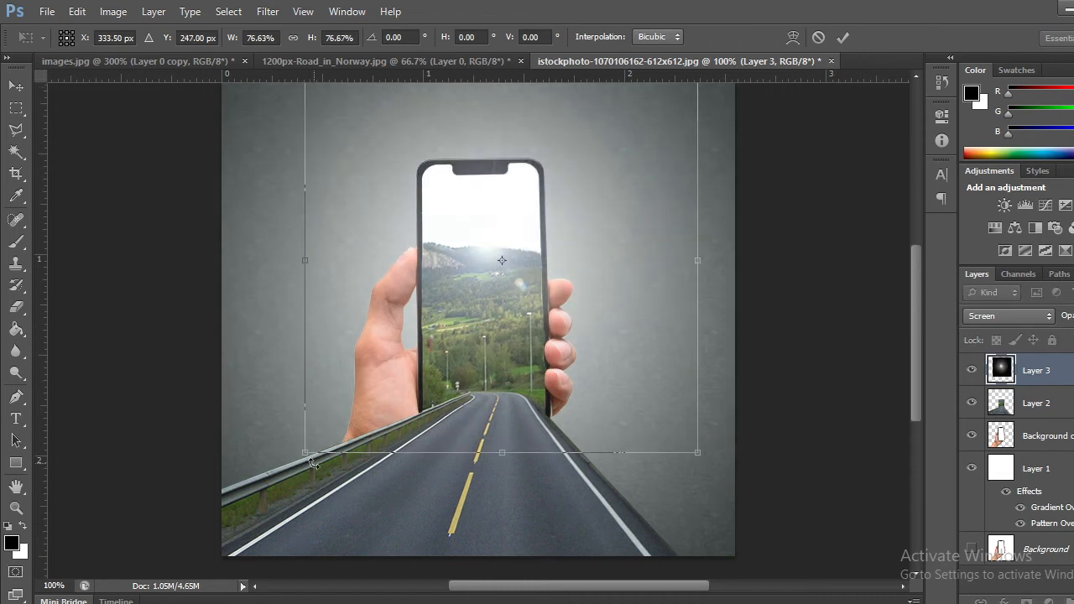
left_click_drag(306, 454, 372, 385)
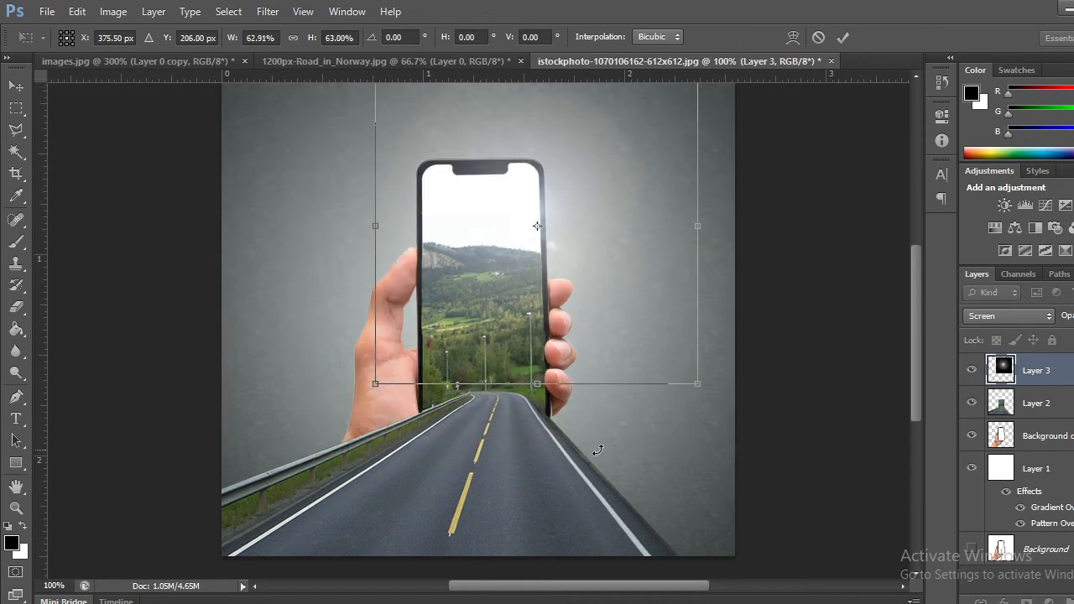
left_click_drag(684, 296, 629, 319)
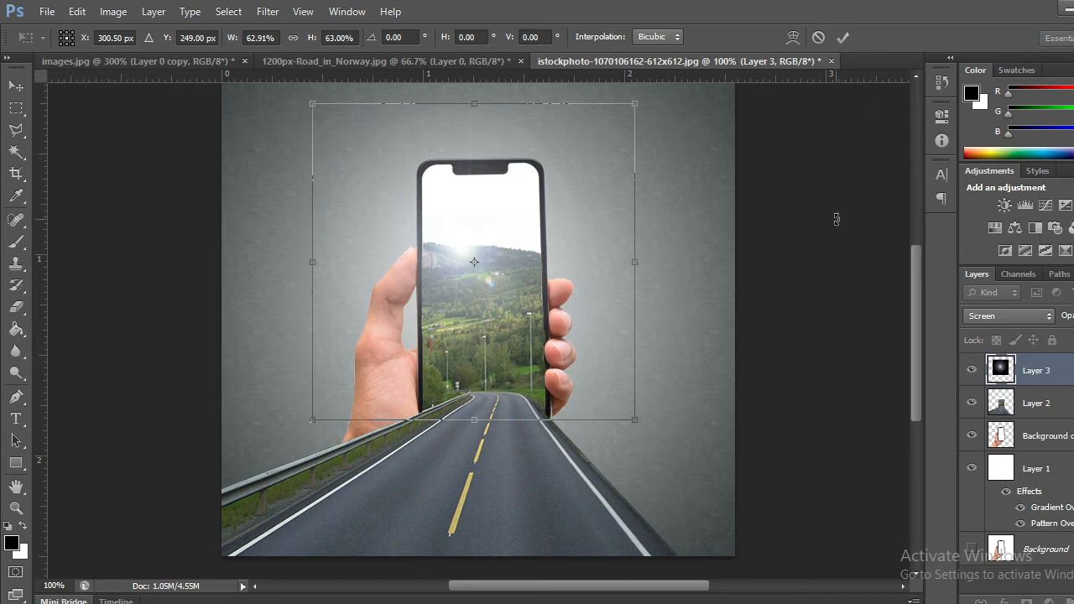
left_click(842, 37)
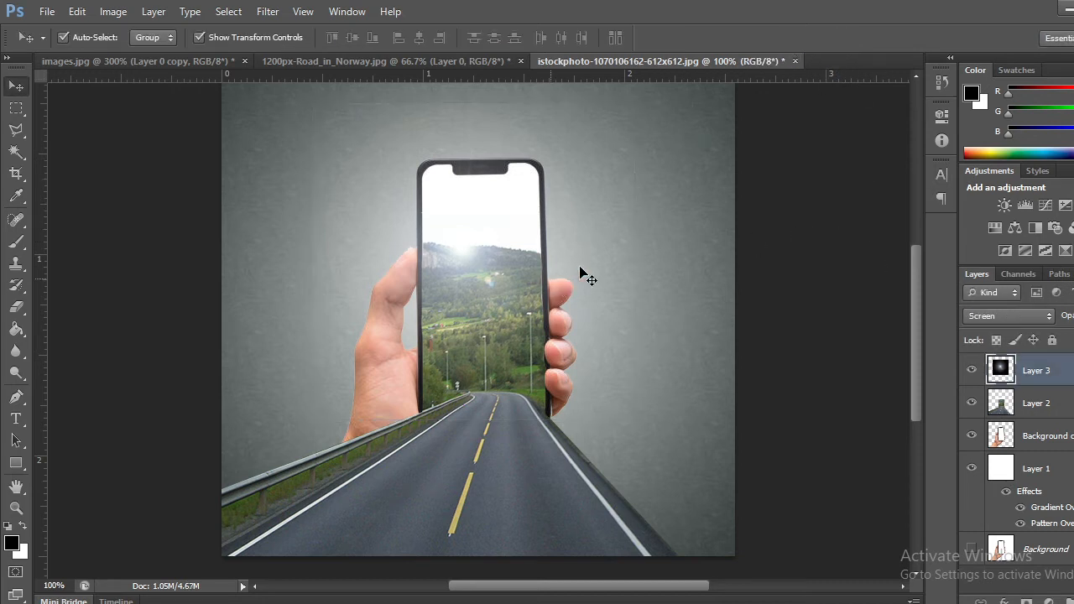
- Select the lens flare layer and set the Eraser to a soft round brush with 0% hardness
left_click(705, 328)
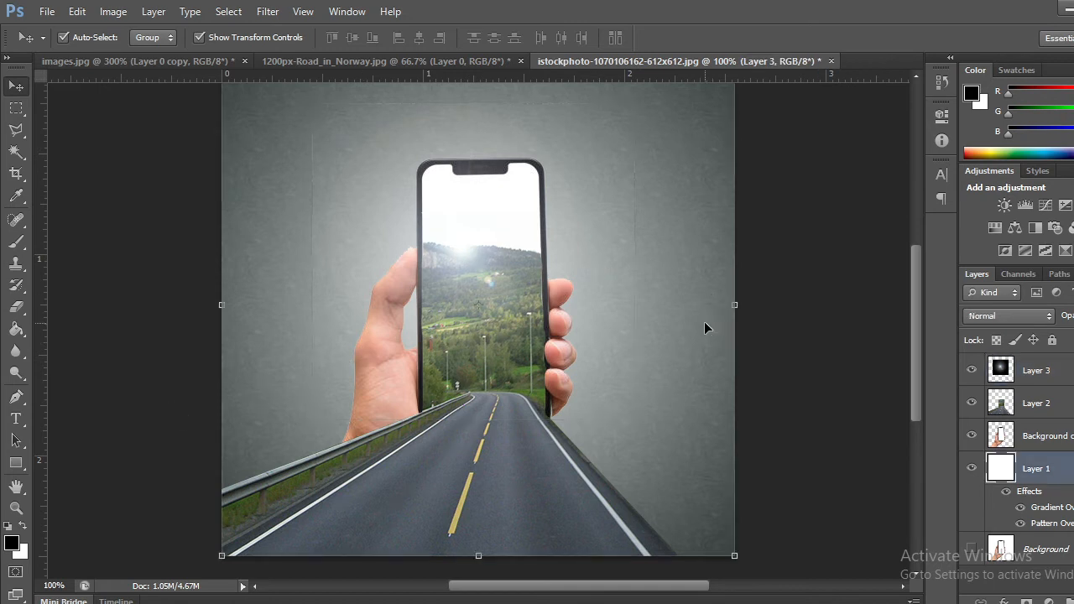
left_click(595, 269)
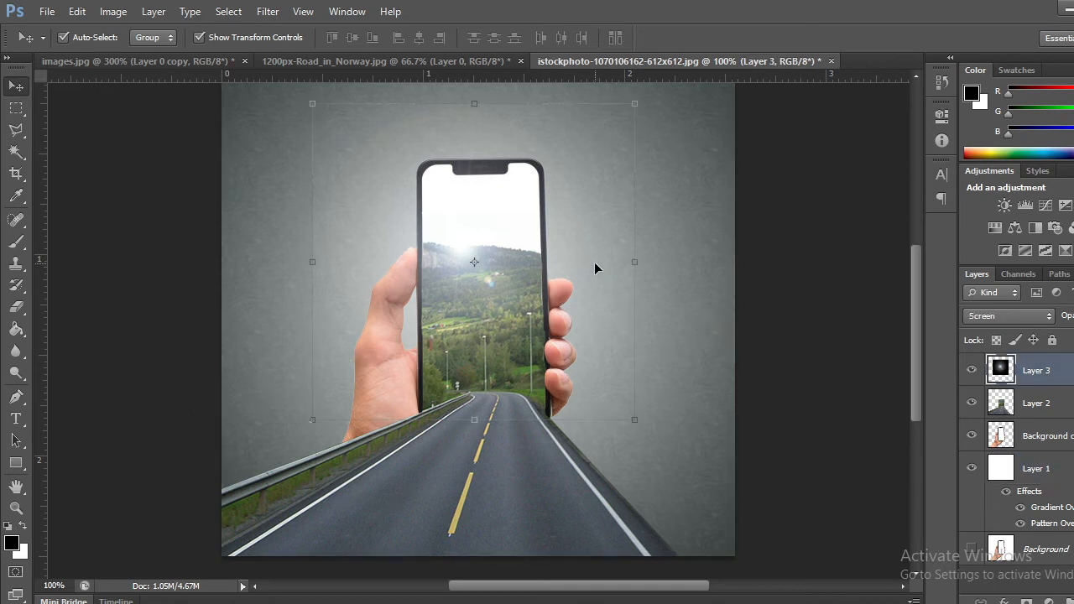
left_click(23, 307)
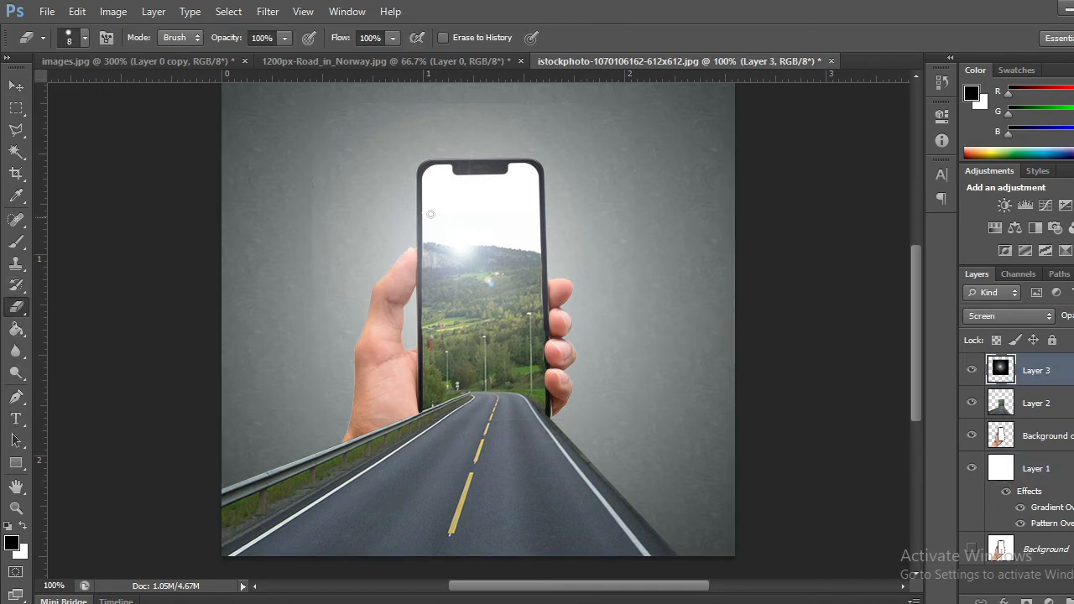
left_click(86, 37)
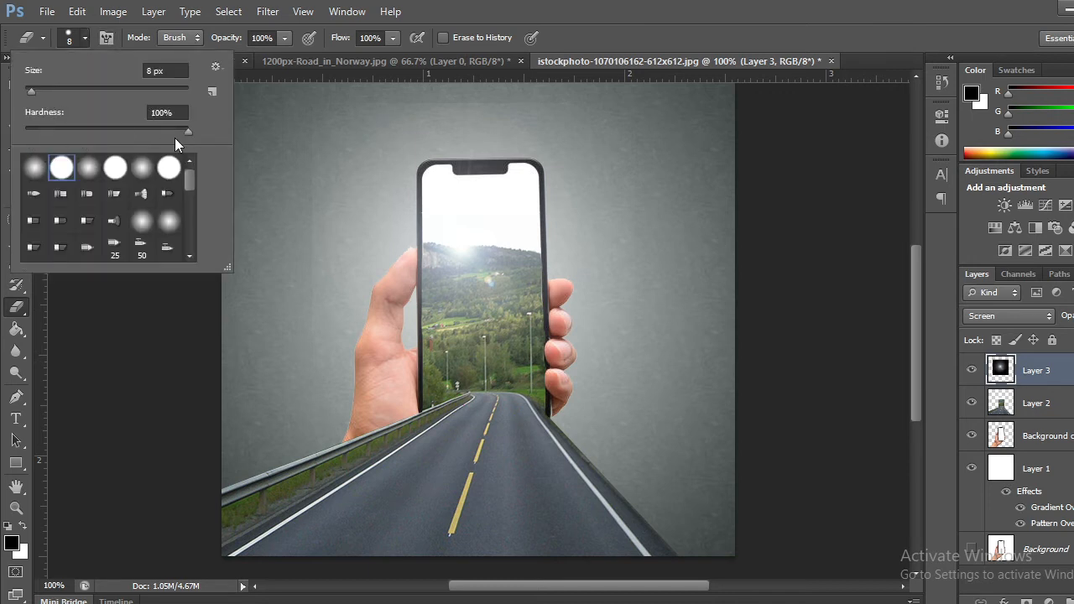
left_click_drag(187, 133, 24, 142)
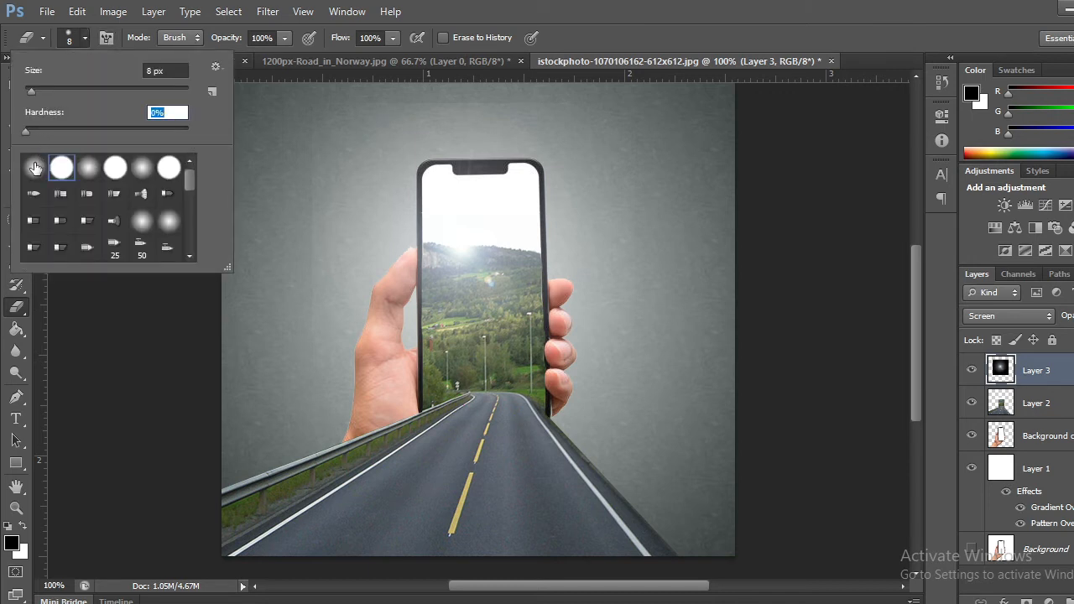
left_click(35, 168)
left_click(645, 27)
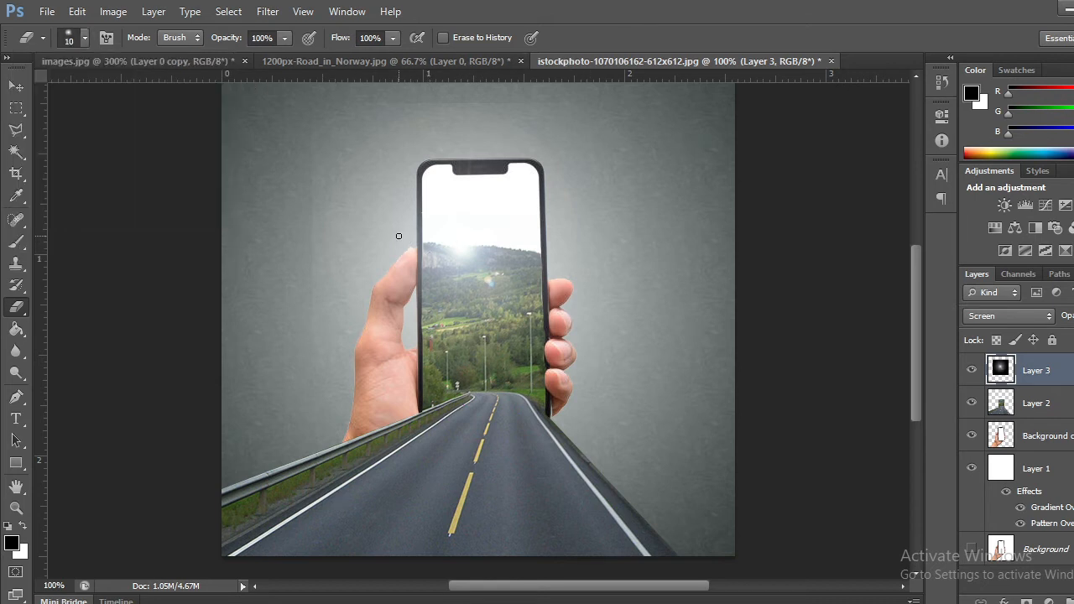
- Enlarge the eraser to 125 px, erase the flare layer's outer edges around the phone and hand, and deselect the layer
key("bracketright")
key("bracketright")
key("bracketright")
key("bracketright")
key("bracketright")
key("bracketright")
key("bracketright")
key("bracketright")
key("bracketright")
key("bracketright")
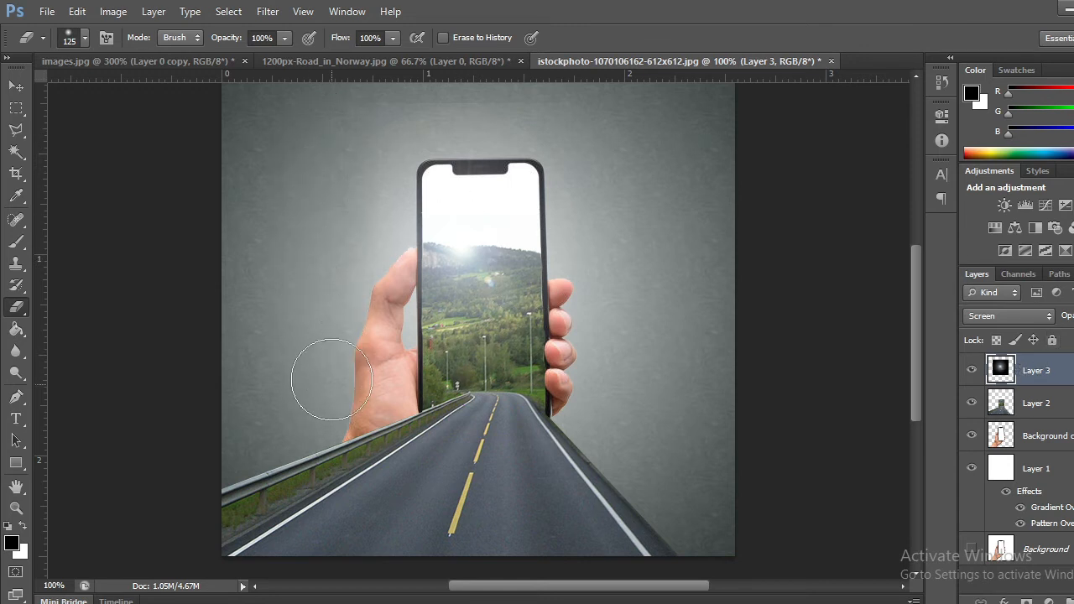
mouse_move(331, 379)
left_mouse_down()
mouse_move(417, 117)
mouse_move(398, 136)
mouse_move(382, 163)
mouse_move(436, 112)
mouse_move(574, 110)
mouse_move(522, 107)
mouse_move(657, 148)
mouse_move(645, 216)
mouse_move(610, 150)
mouse_move(609, 249)
mouse_move(586, 162)
mouse_move(634, 447)
mouse_move(641, 266)
mouse_move(644, 417)
mouse_move(577, 501)
mouse_move(534, 488)
mouse_move(406, 499)
mouse_move(546, 486)
mouse_move(481, 501)
mouse_move(283, 426)
mouse_move(310, 400)
mouse_move(319, 356)
mouse_move(319, 419)
mouse_move(736, 484)
left_mouse_up()
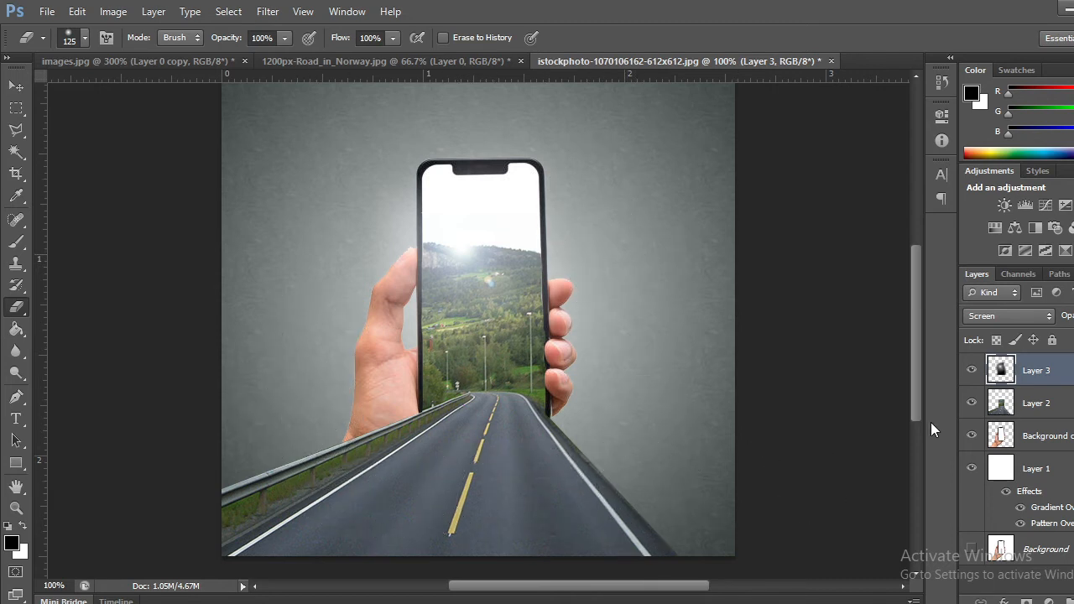
left_click(16, 86)
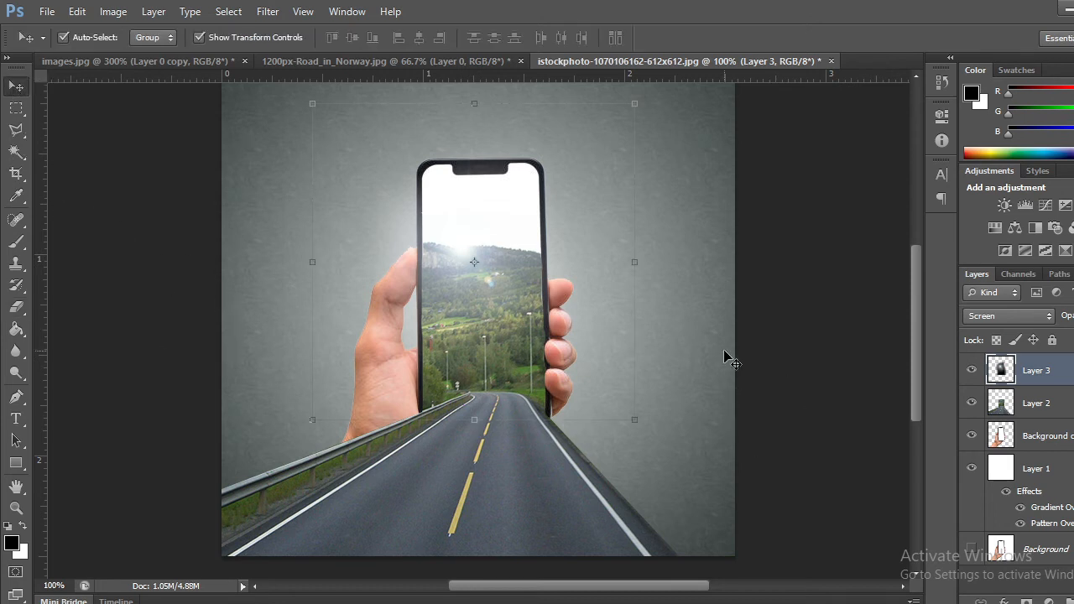
left_click(808, 340)
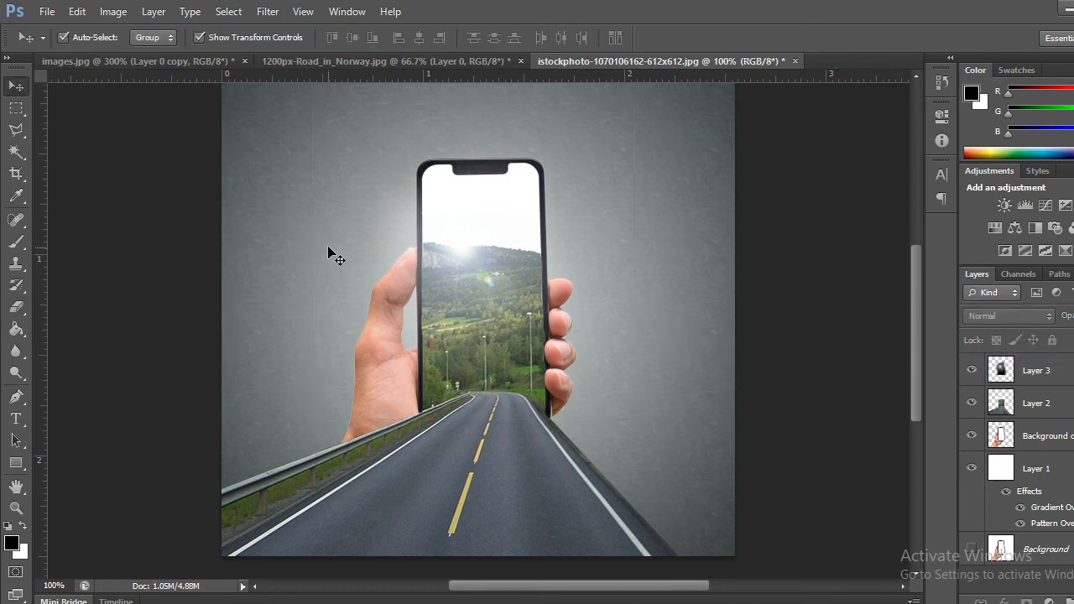
- Colorize the lens flare layer using Hue/Saturation with hue 18 and saturation 34
left_click(496, 253)
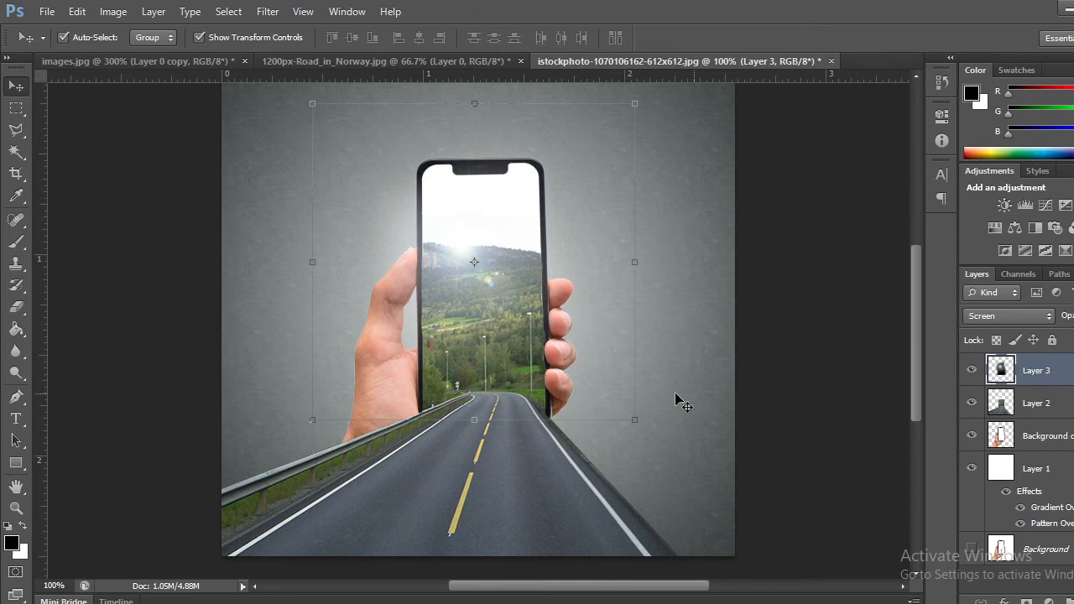
left_click(113, 12)
mouse_move(147, 53)
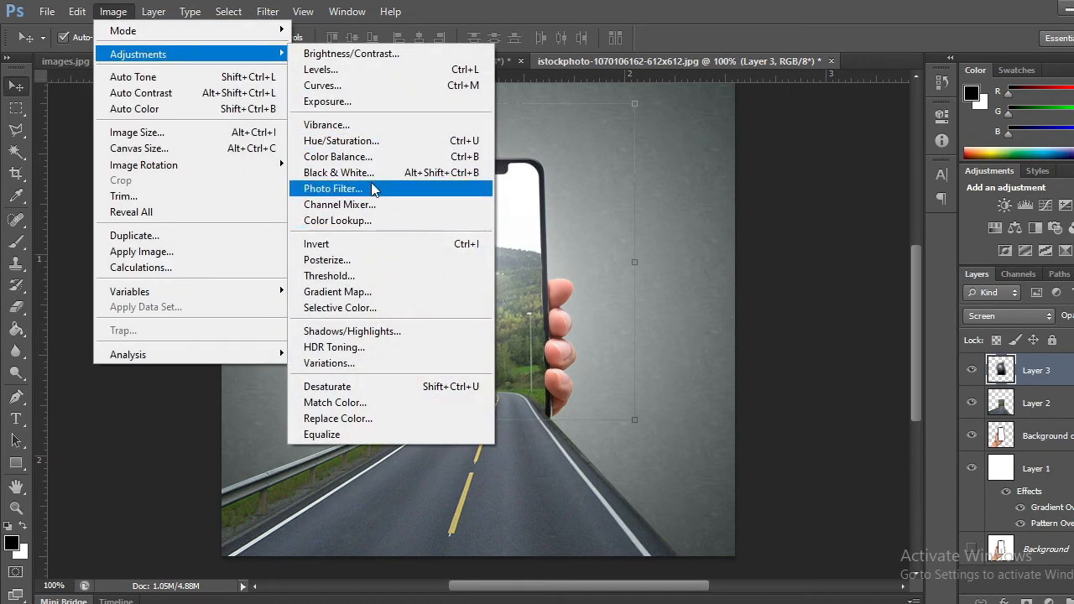
left_click(370, 141)
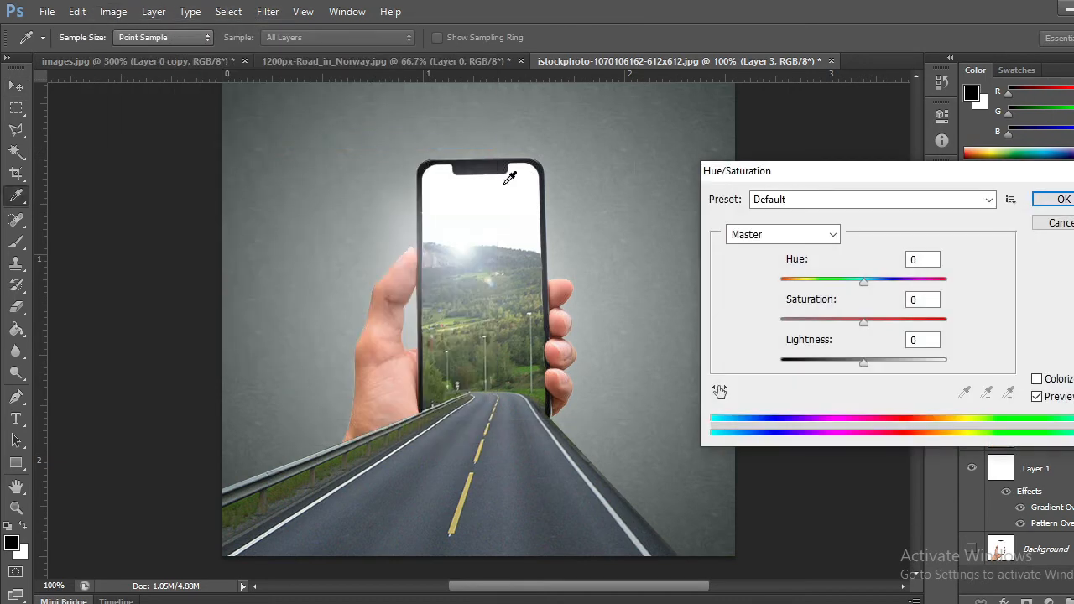
left_click(1037, 380)
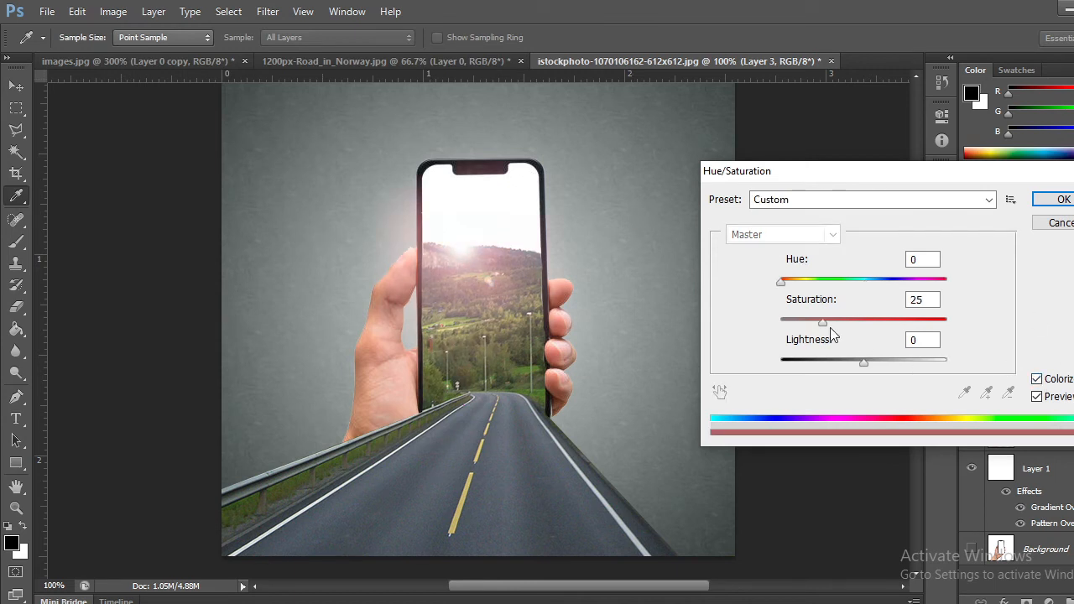
left_click_drag(823, 323, 835, 323)
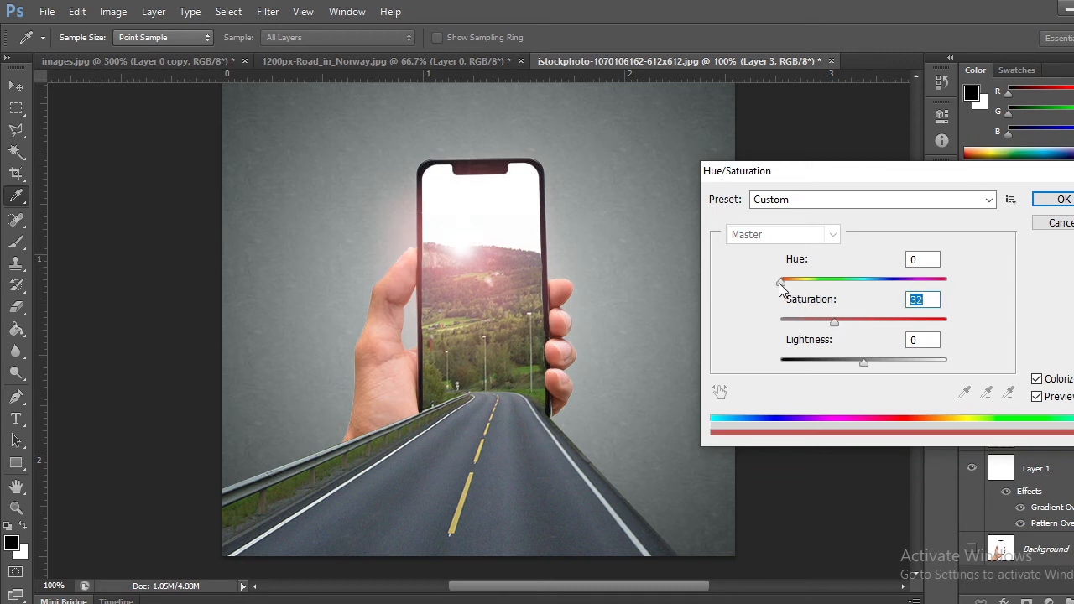
mouse_move(782, 287)
left_mouse_down()
mouse_move(803, 283)
mouse_move(788, 283)
mouse_move(799, 288)
mouse_move(790, 293)
left_mouse_up()
mouse_move(843, 329)
left_mouse_down()
mouse_move(844, 320)
mouse_move(821, 319)
mouse_move(838, 311)
left_mouse_up()
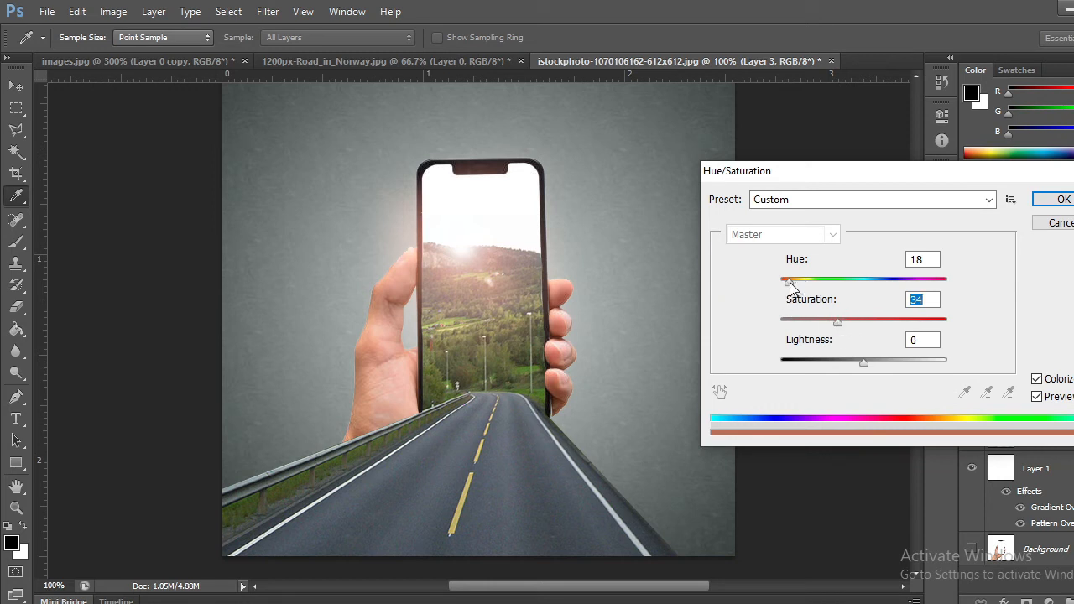
- Try the flare's tint at hue 31 and set the hue back to 18
mouse_move(791, 287)
left_mouse_down()
mouse_move(817, 287)
mouse_move(796, 286)
left_mouse_up()
key("Down")
key("Down")
key("Down")
key("Down")
key("Down")
key("Down")
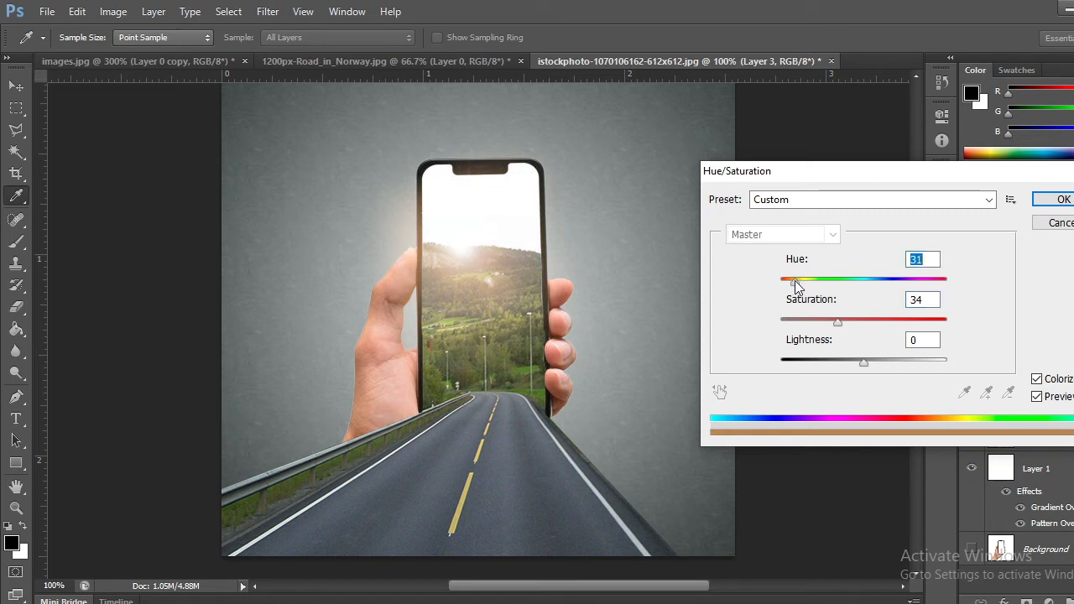
key("Down")
key("Down")
key("Down")
key("Down")
key("Down")
key("Down")
key("Down")
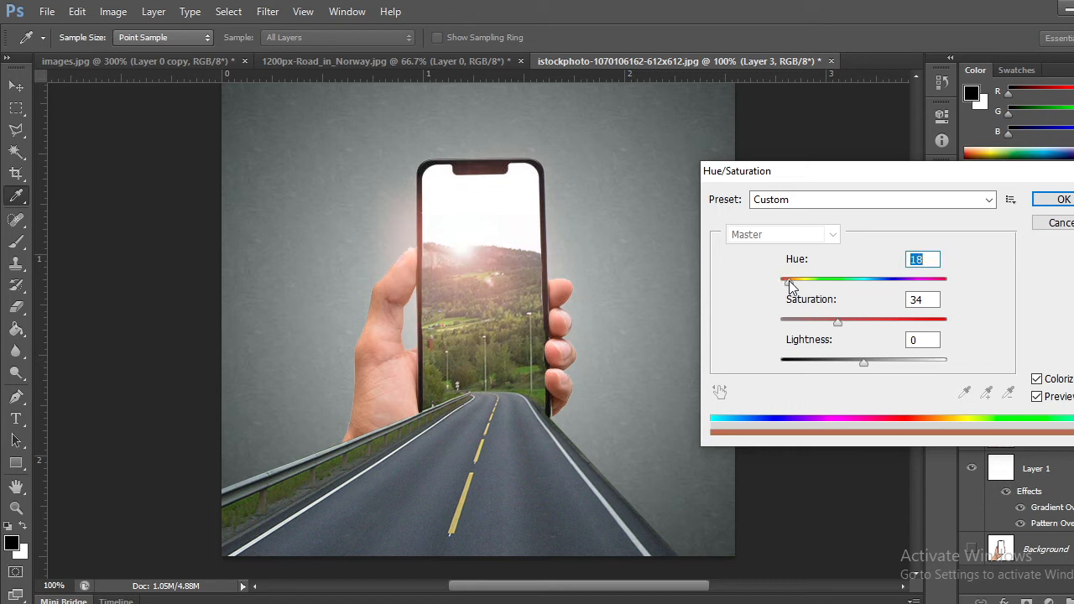
- Raise the flare tint's saturation to about 55, apply the Hue/Saturation adjustment, and deselect the layer
left_click_drag(840, 324, 872, 320)
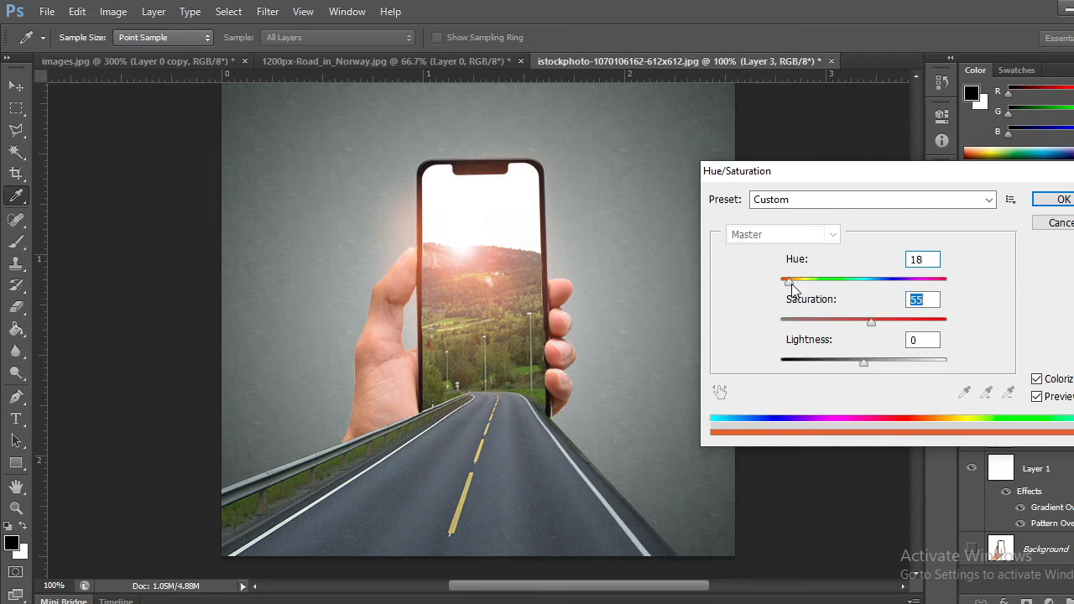
mouse_move(875, 324)
left_mouse_down()
mouse_move(854, 320)
mouse_move(875, 324)
left_mouse_up()
left_click(1059, 200)
key("v")
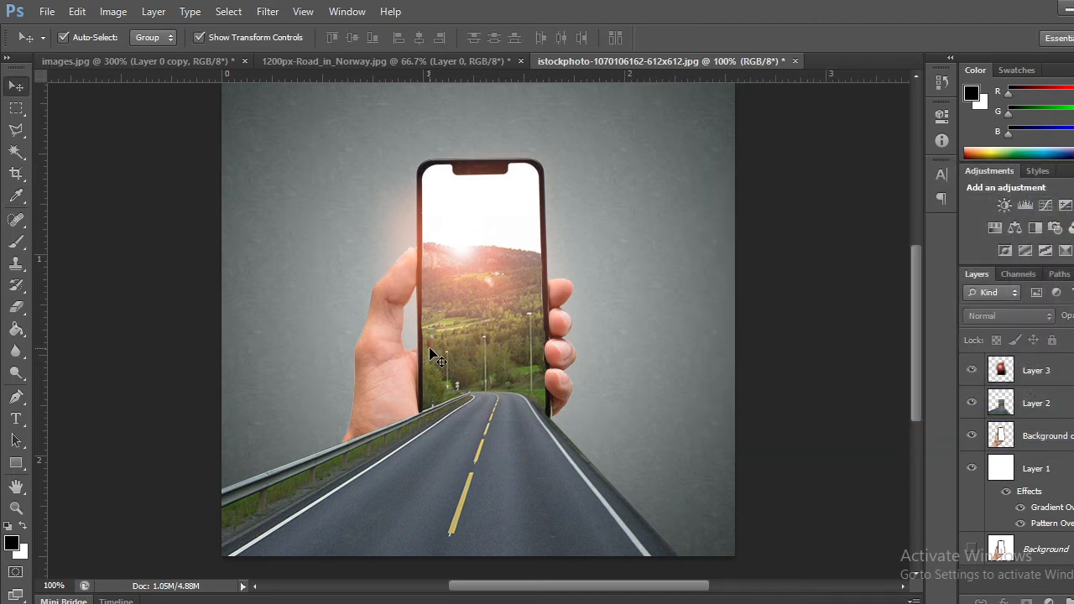
left_click(892, 374)
left_click(47, 12)
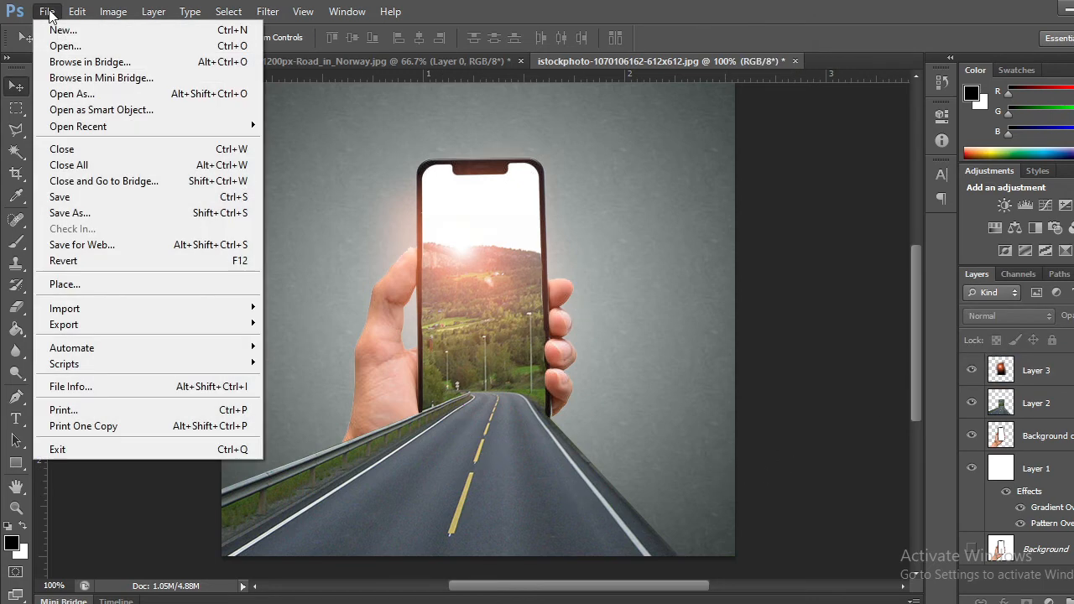
left_click(47, 12)
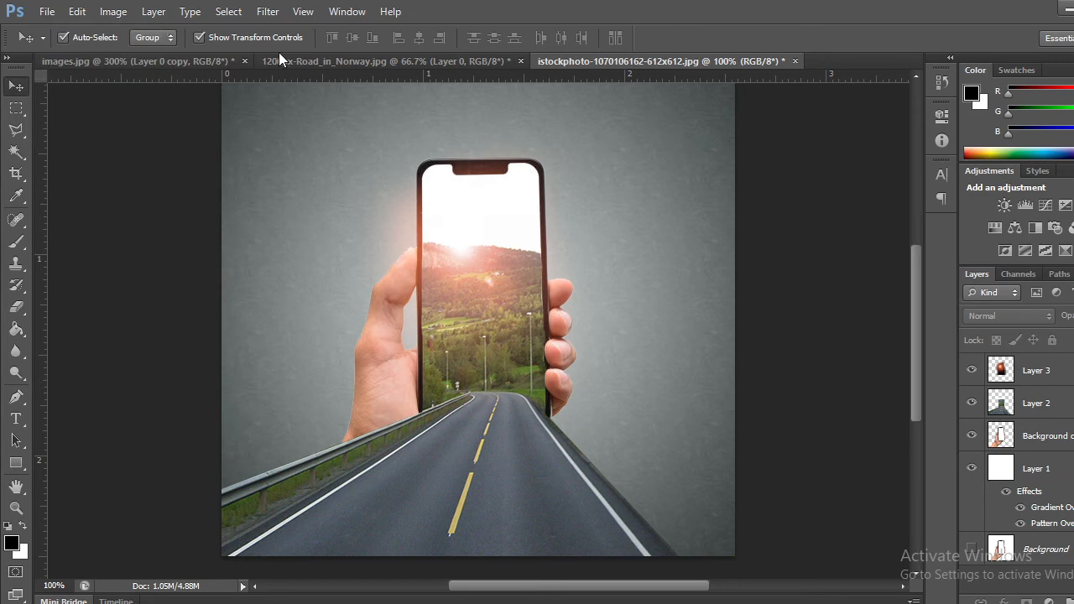
- Copy the cut-out walking woman from images.jpg into the phone composition and place her on the road's right lane
left_click(190, 59)
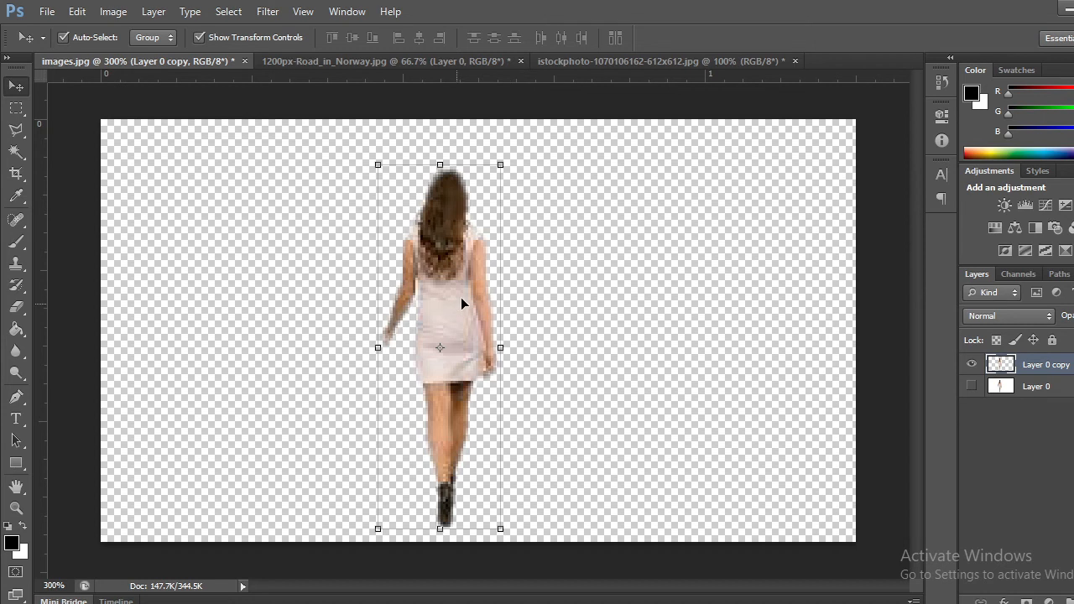
left_click_drag(460, 304, 659, 119)
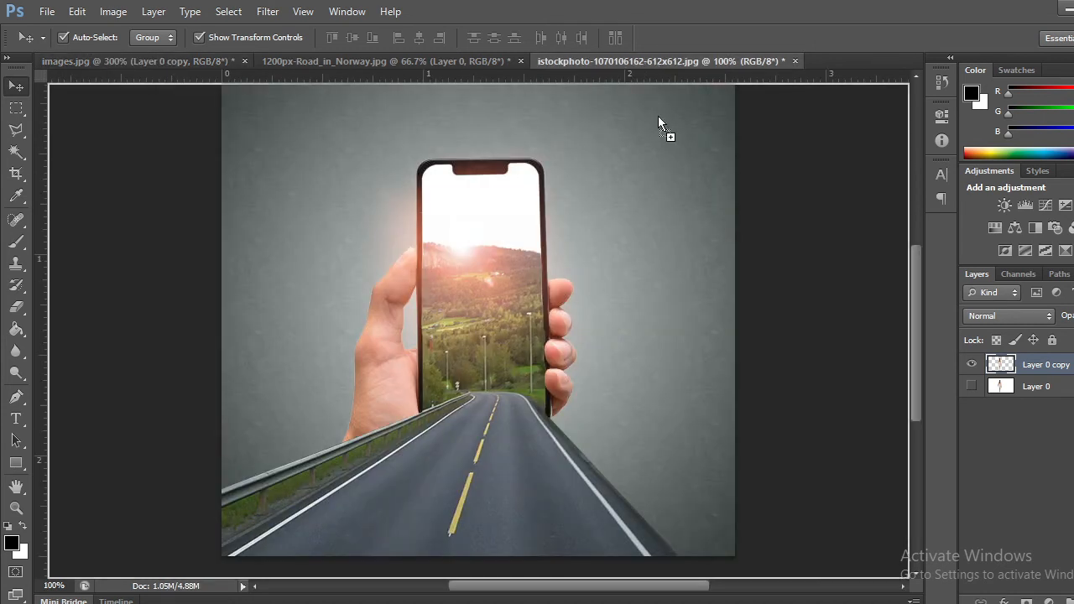
left_click_drag(527, 453, 526, 450)
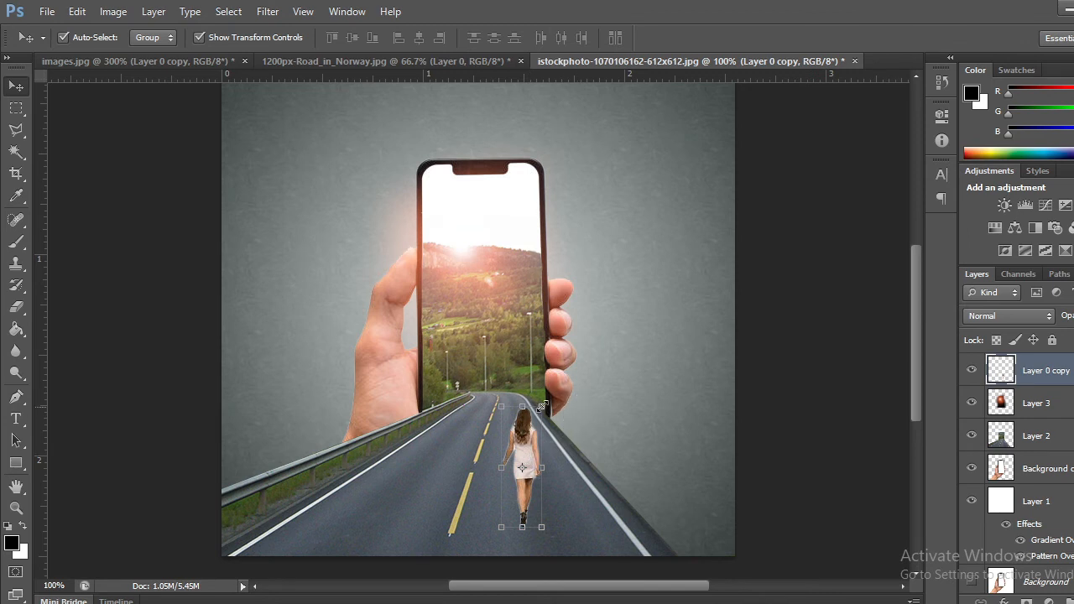
- Scale the woman to about 140% and centre her in the right lane, with her head overlapping the lower phone screen
left_click_drag(547, 393, 560, 354)
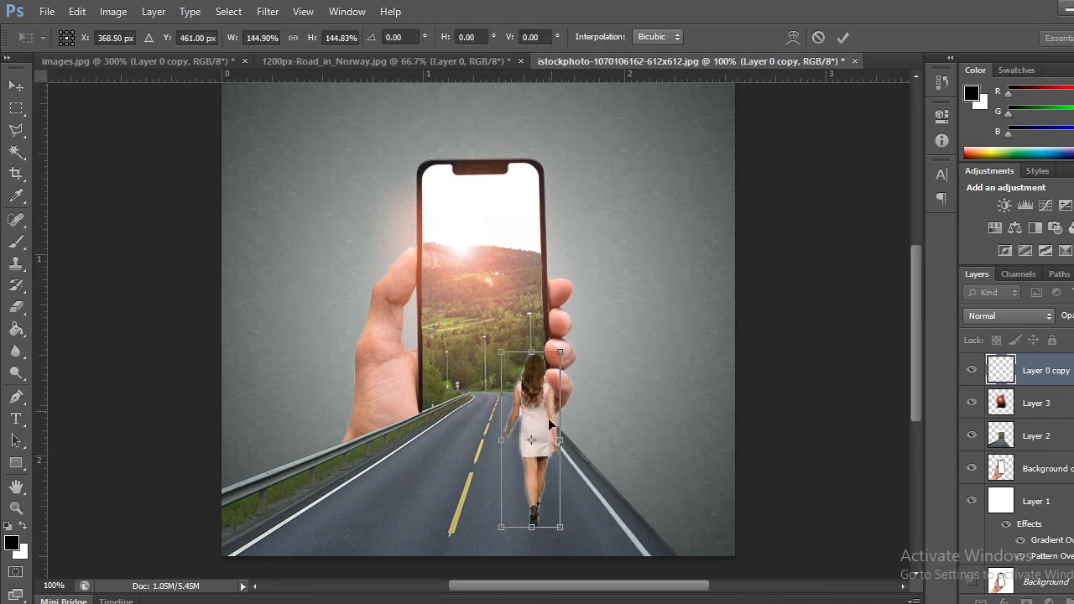
left_click_drag(539, 428, 519, 410)
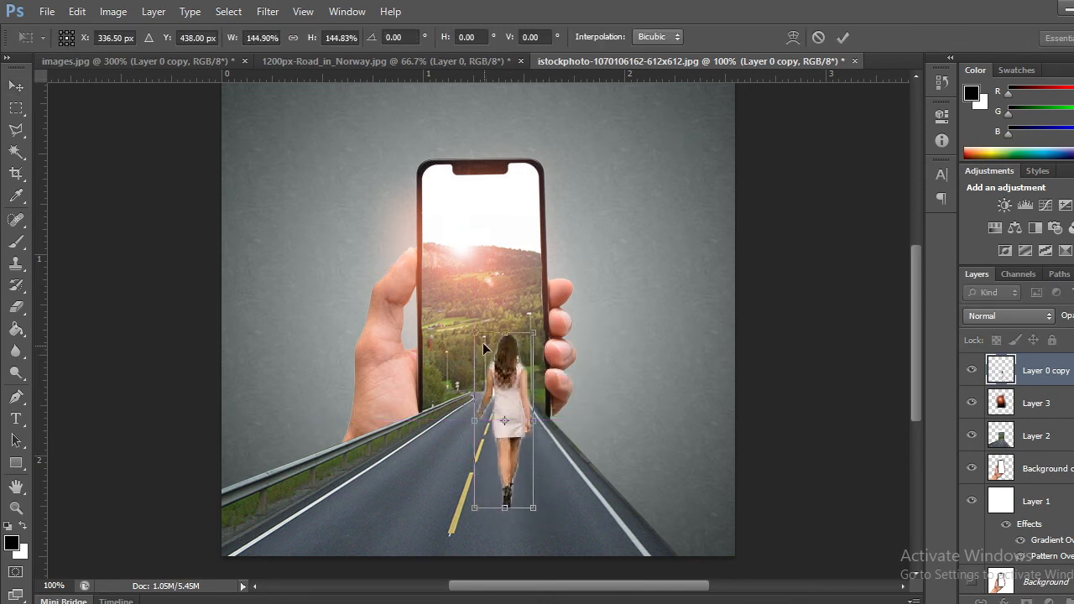
left_click_drag(475, 335, 480, 341)
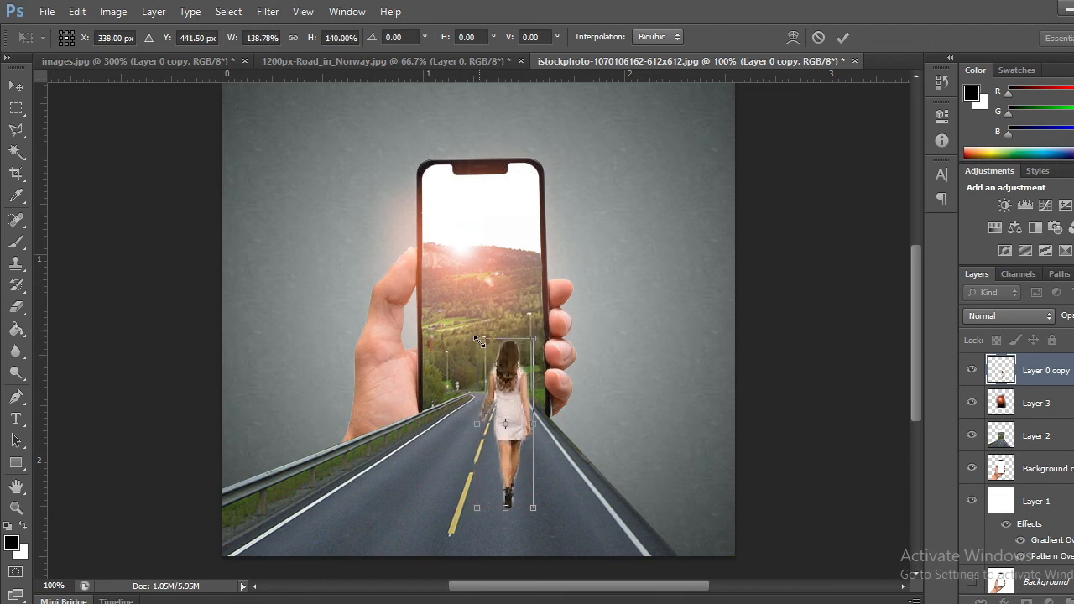
left_click_drag(521, 387, 527, 378)
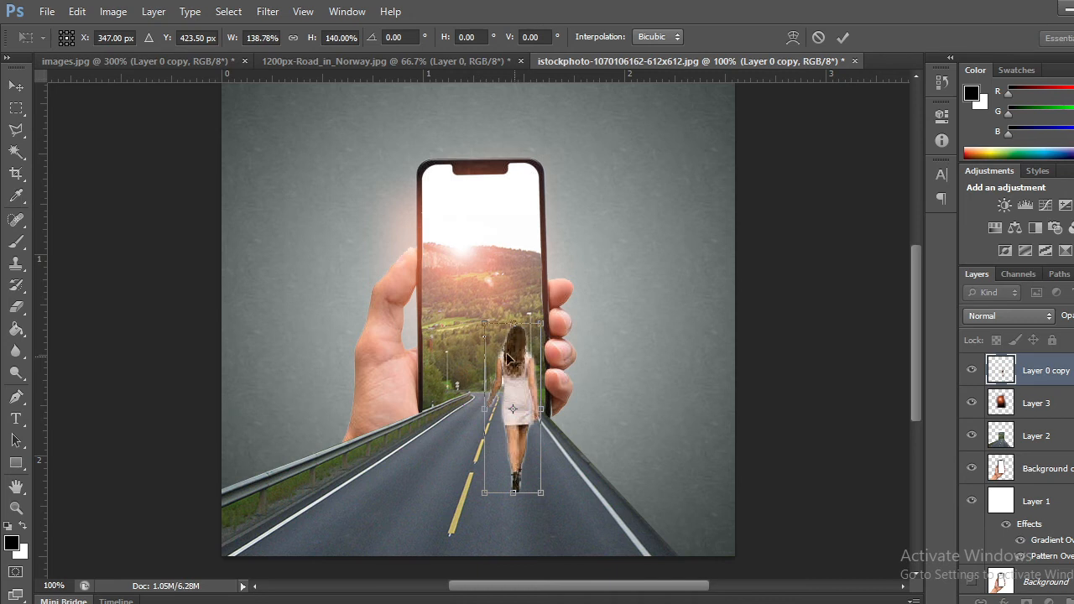
mouse_move(515, 376)
left_mouse_down()
mouse_move(458, 376)
mouse_move(501, 374)
left_mouse_up()
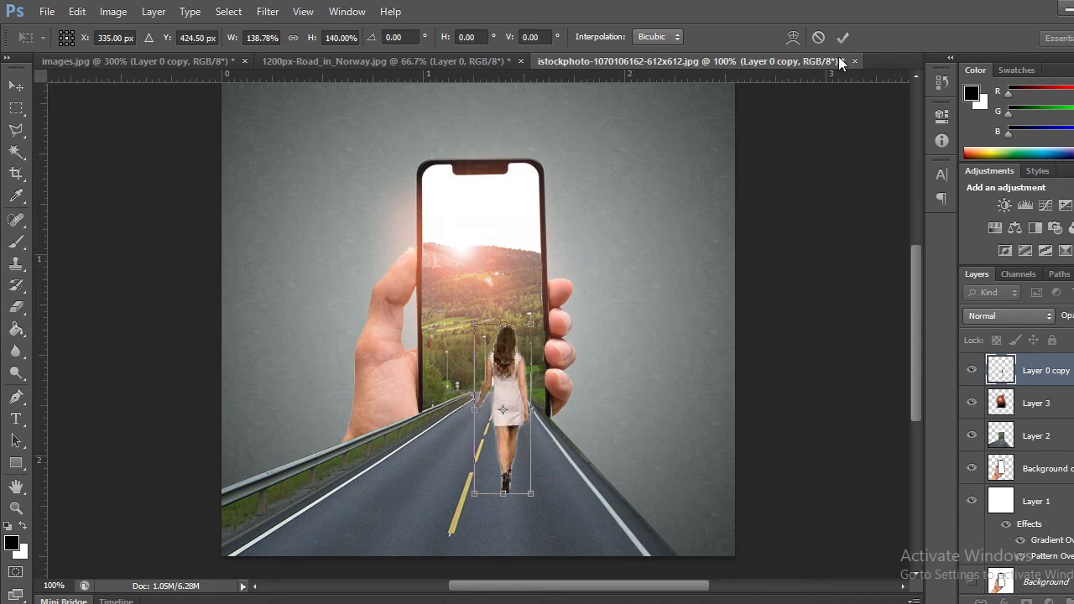
key("Return")
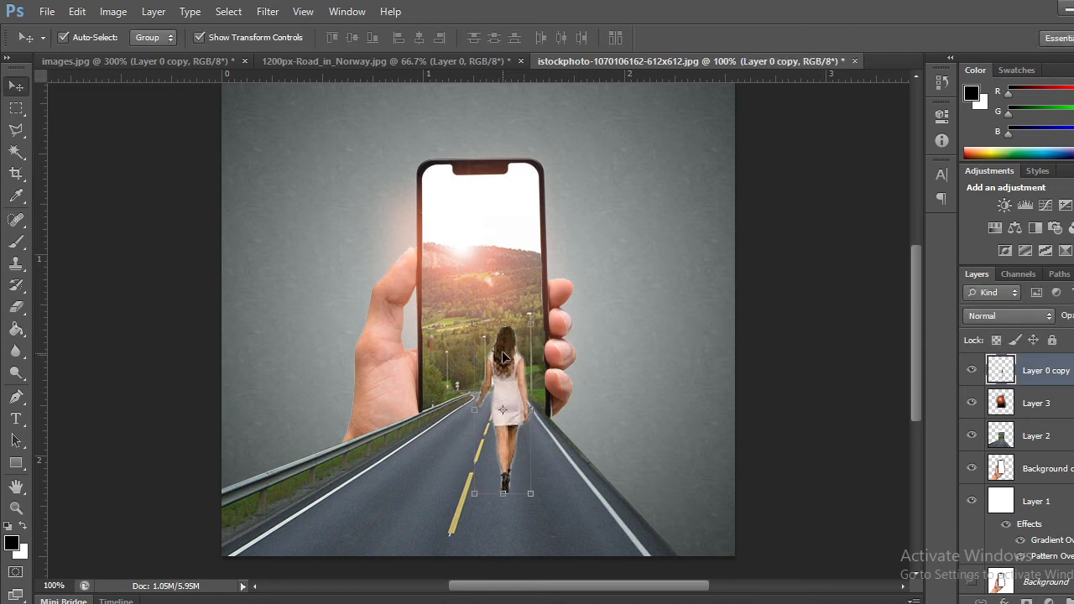
left_click_drag(480, 329, 474, 326)
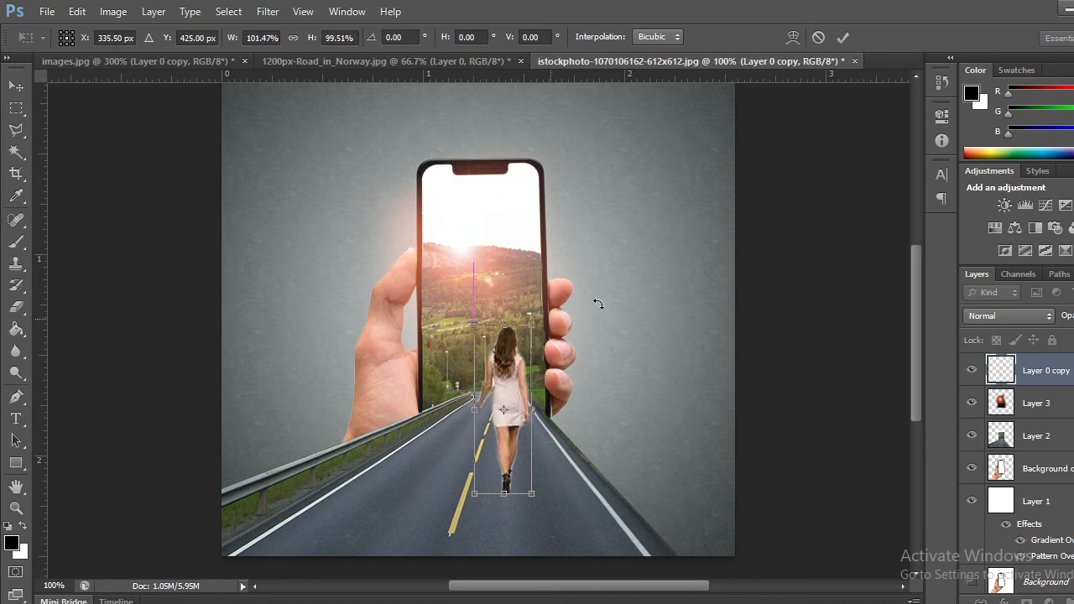
left_click(843, 38)
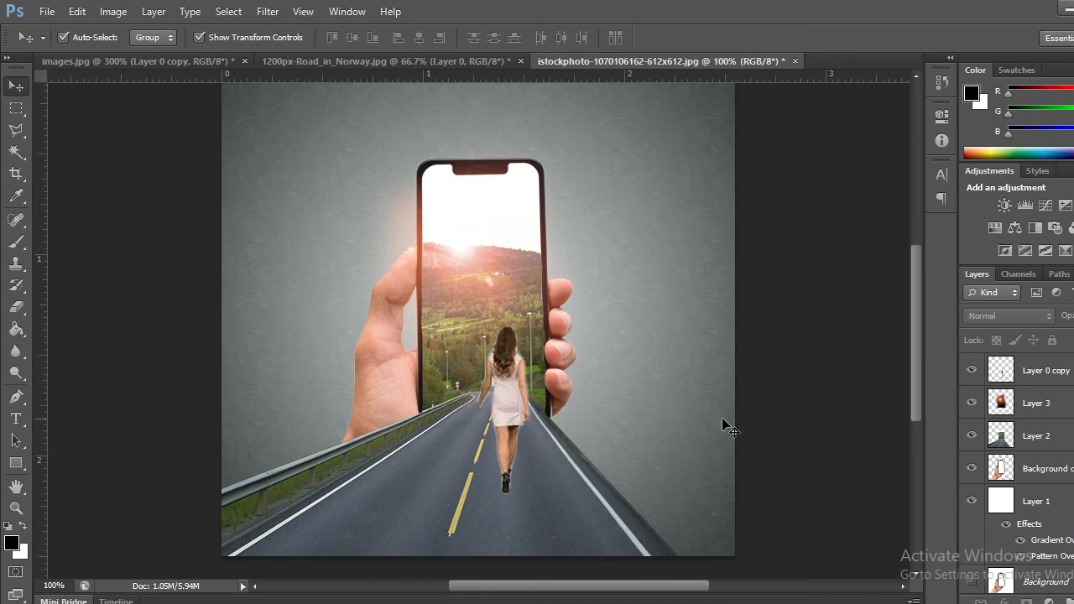
left_click(501, 413)
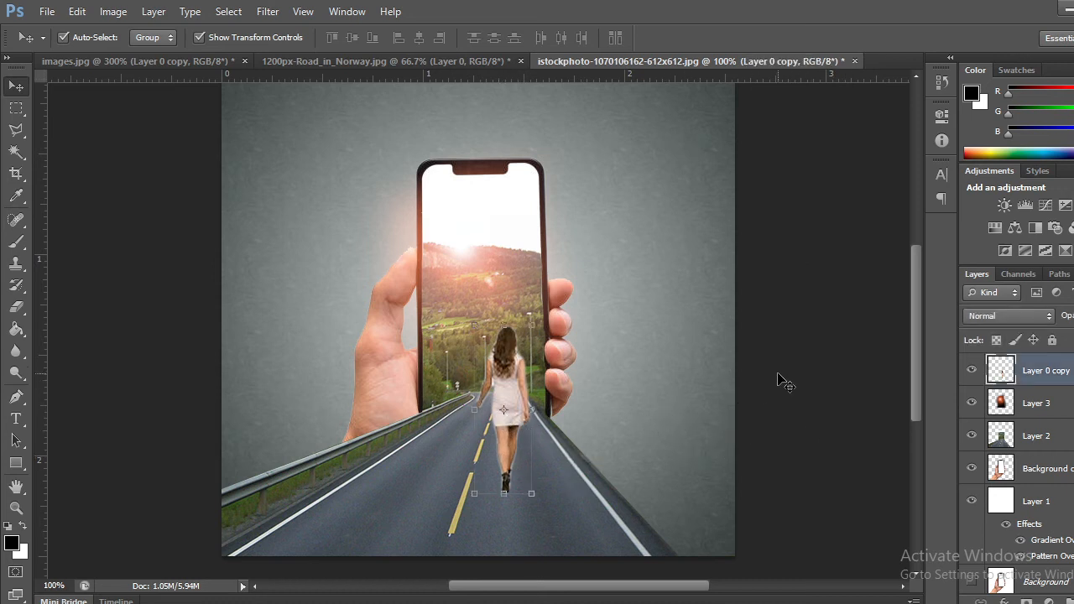
left_click(782, 378)
left_click(502, 412)
left_click(834, 393)
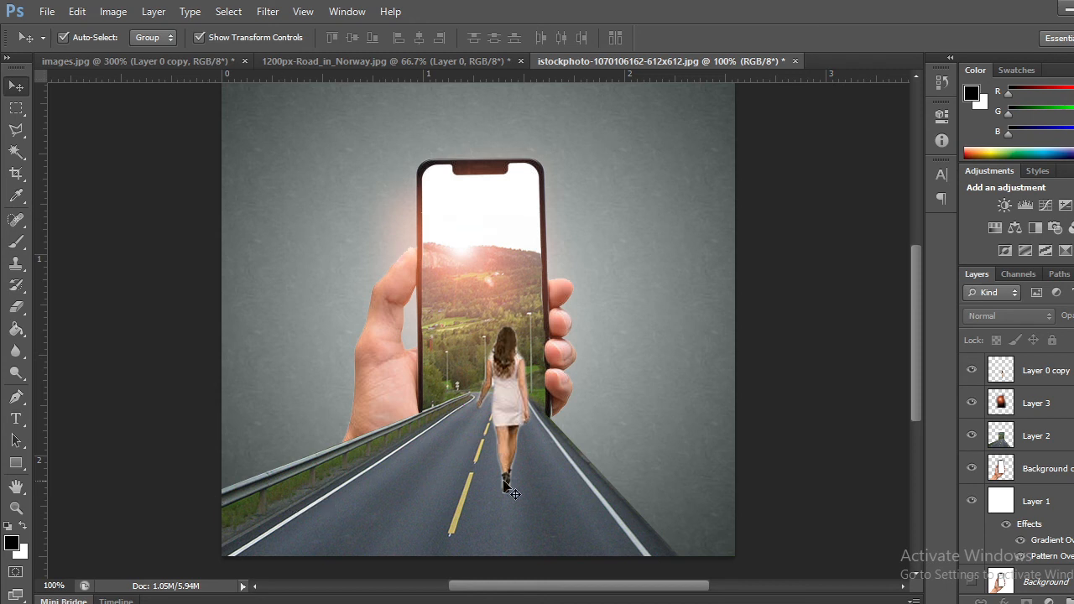
- Select the woman's outline from her layer, fill it with black on a new layer above her, and clear the selection
left_click(1040, 382)
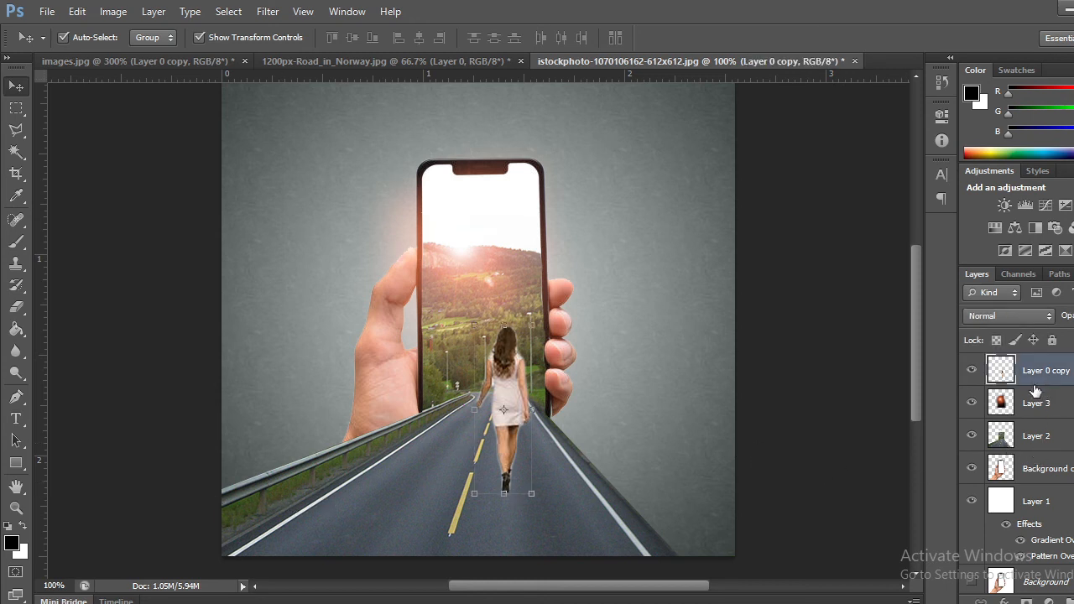
left_click(1008, 378, "ctrl")
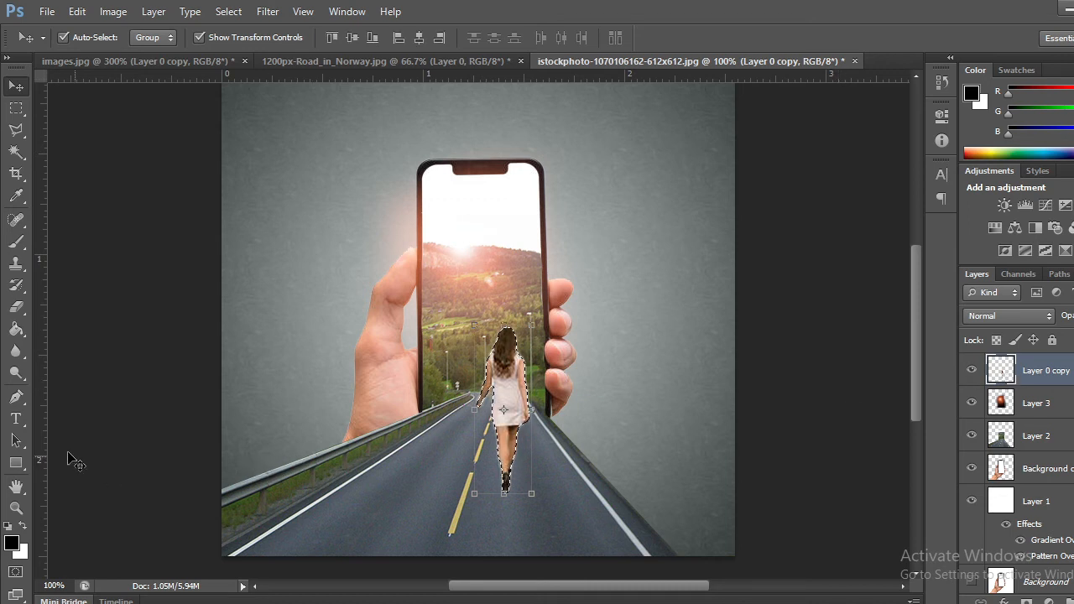
left_click(17, 330)
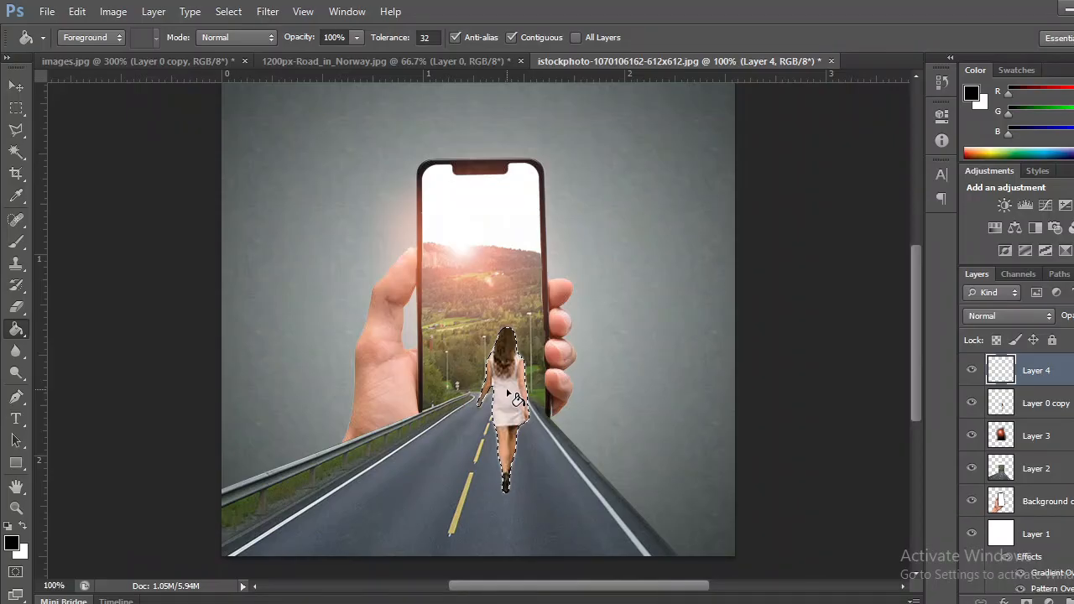
left_click(505, 386)
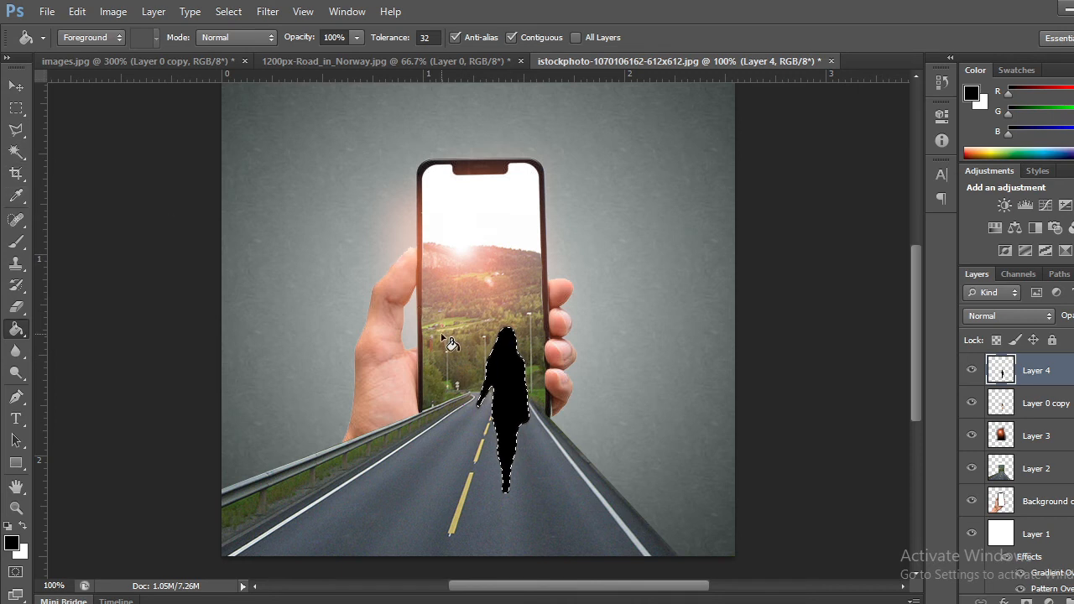
key("ctrl+d")
- Flip the black silhouette upside down, shorten it to about 56% height, and place it on the road starting at the woman's feet
left_click(16, 87)
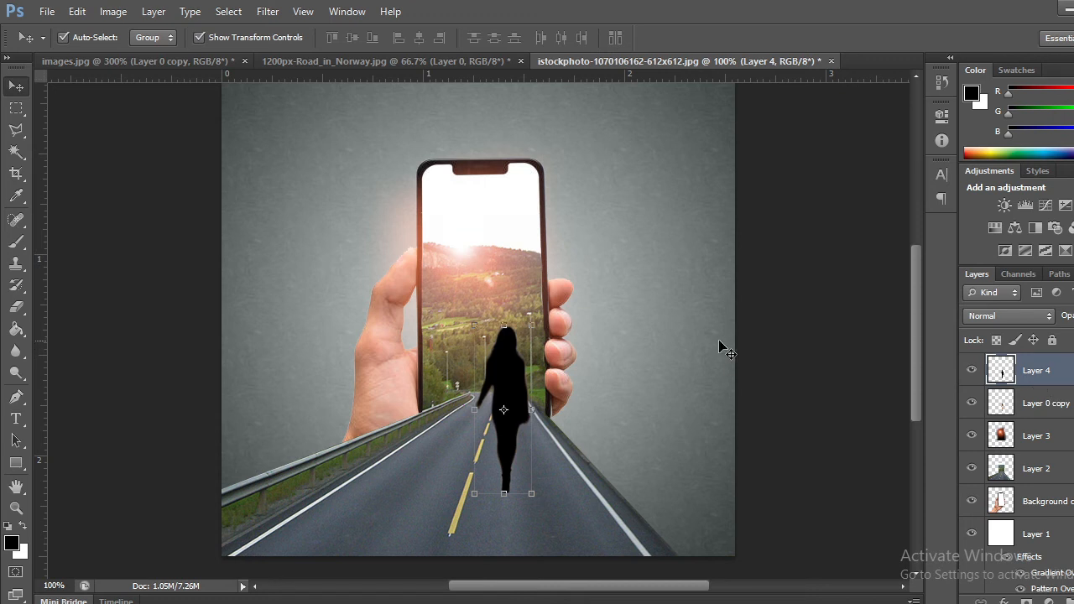
right_click(518, 370)
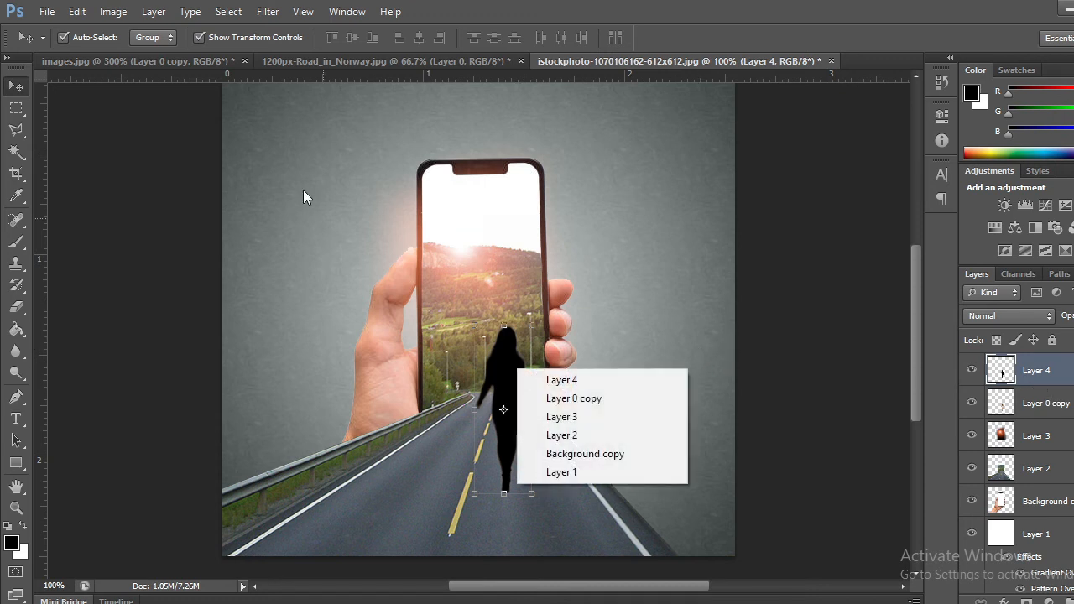
left_click(112, 9)
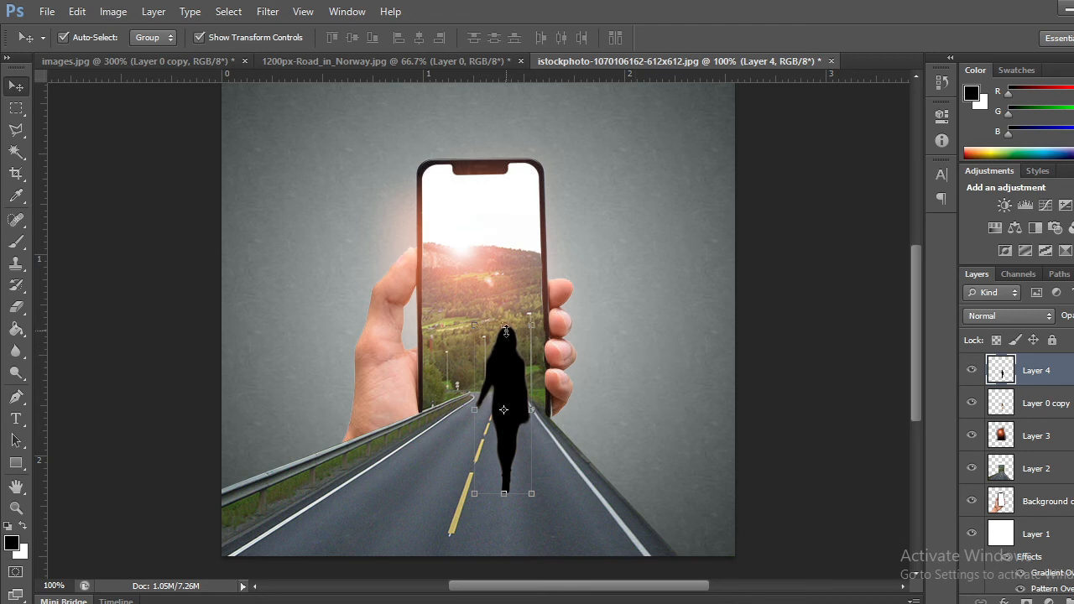
left_click_drag(505, 327, 518, 517)
left_click_drag(520, 458, 519, 451)
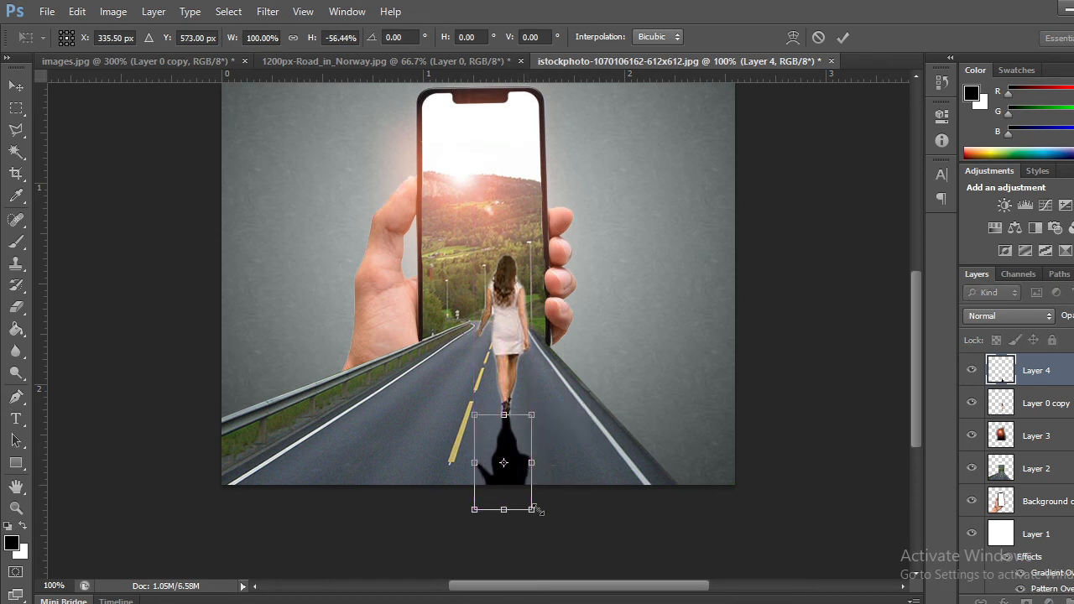
left_click_drag(540, 528, 524, 490)
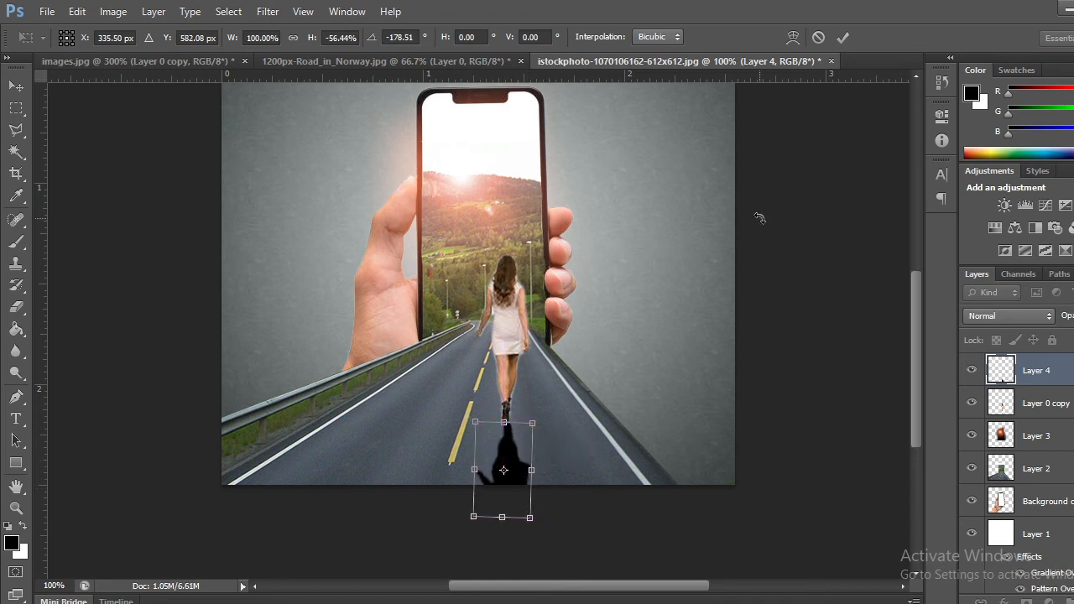
left_click(847, 37)
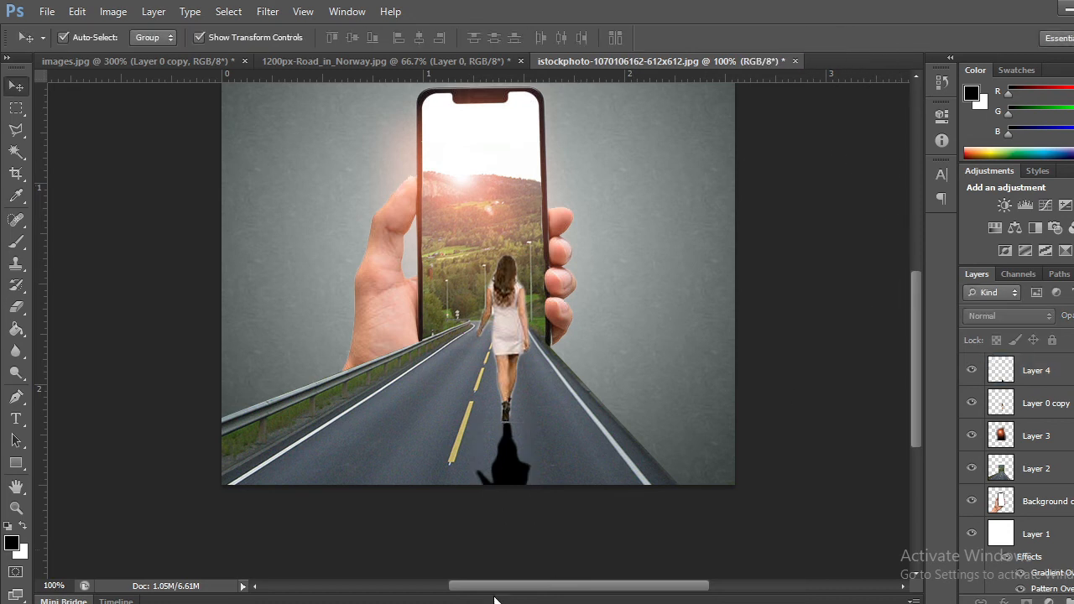
- Lower the silhouette layer's opacity so it reads as a soft translucent shadow on the road, and deselect the layer
left_click(501, 456)
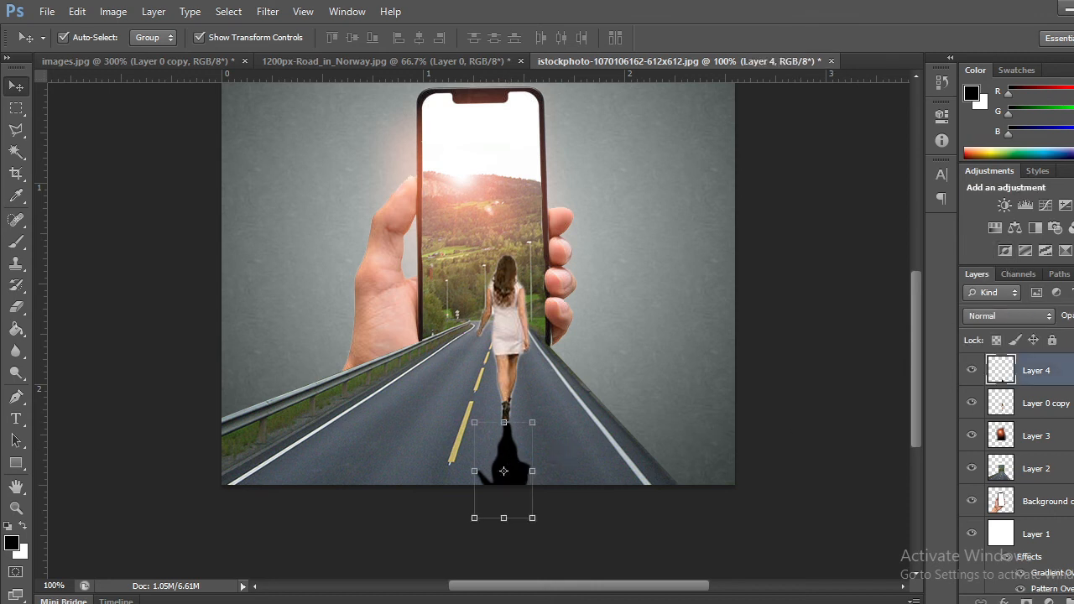
left_click(1073, 316)
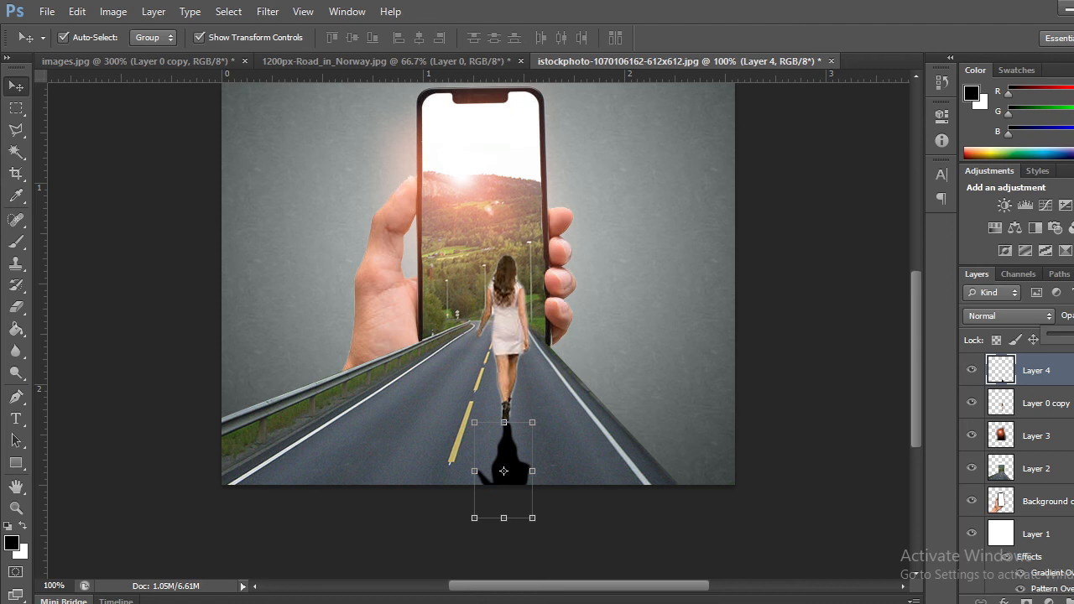
key("5")
key("3")
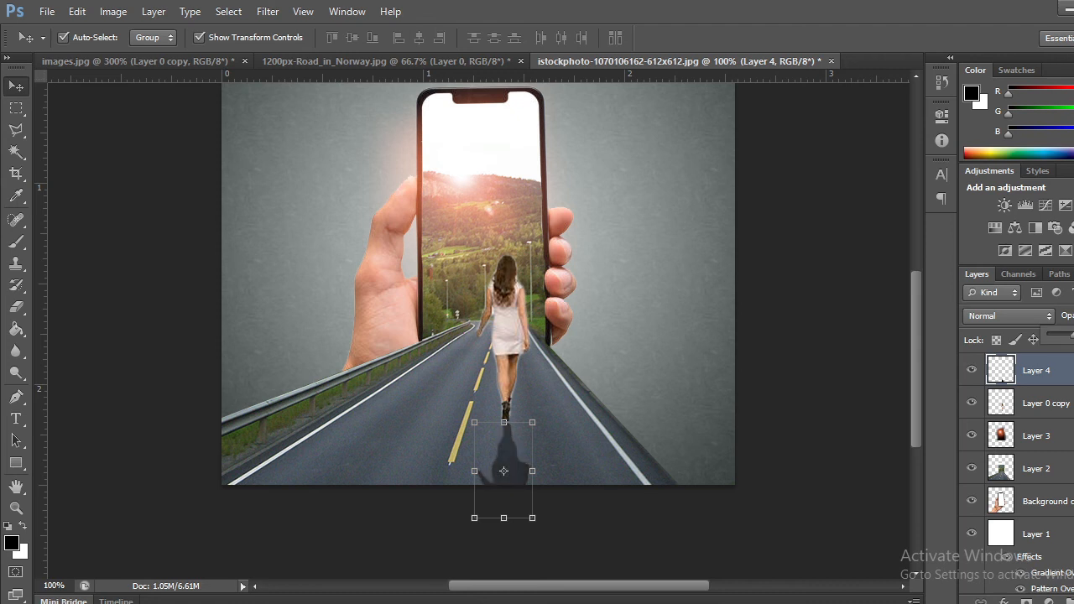
key("2")
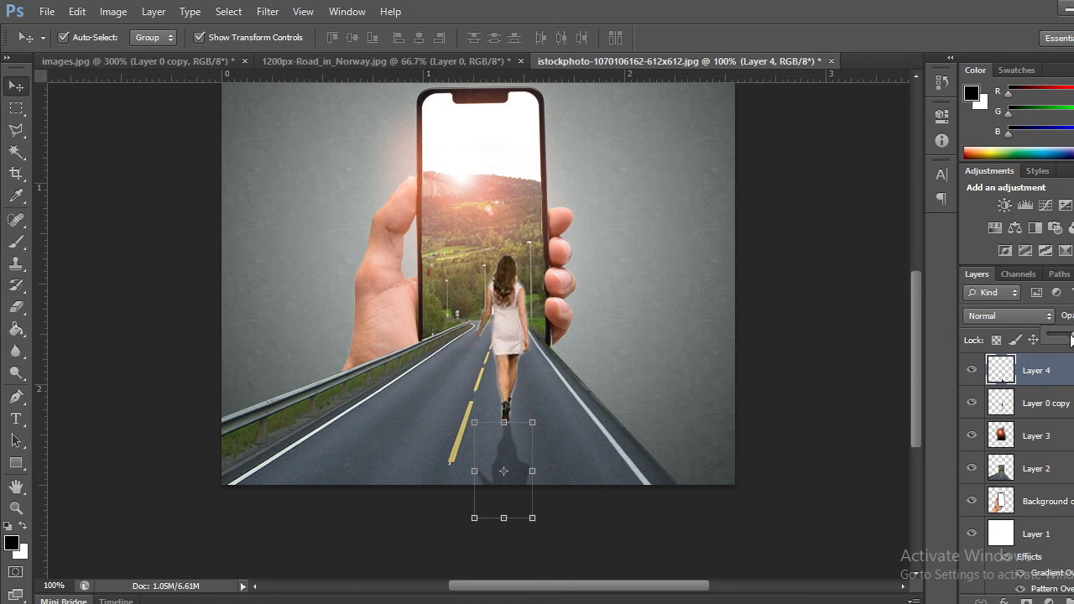
left_click(806, 353)
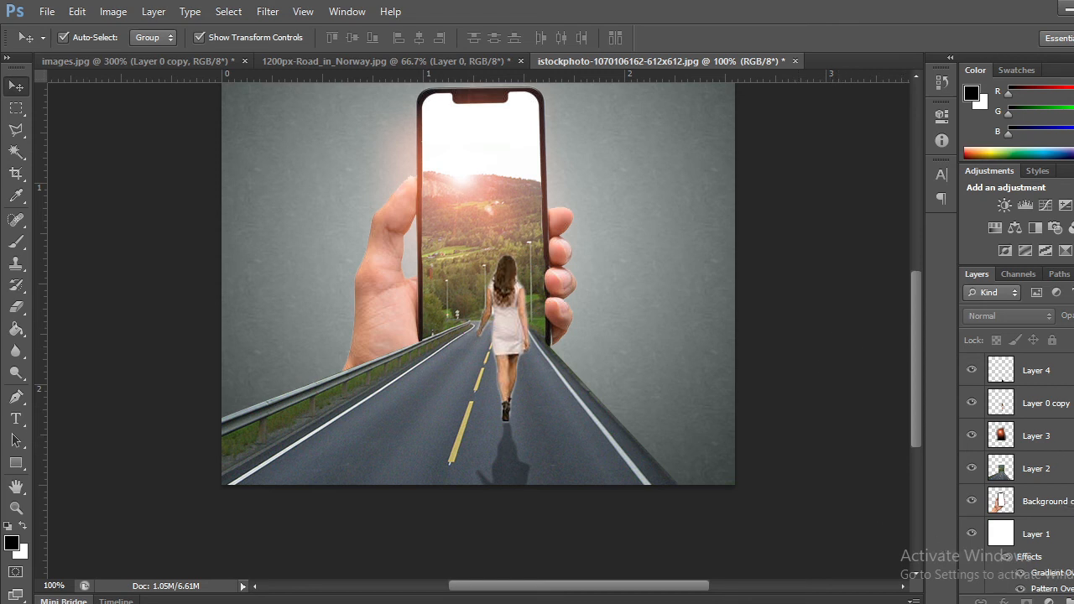
- Add a Brightness/Contrast adjustment layer above all layers with brightness 7 and contrast in the twenties
left_click(1041, 601)
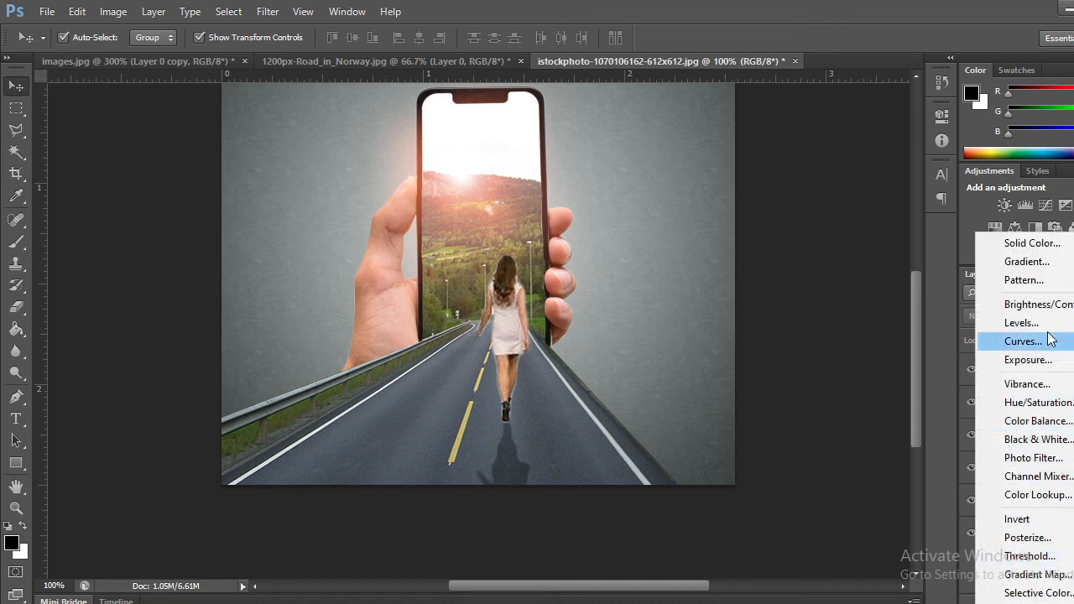
left_click(1048, 304)
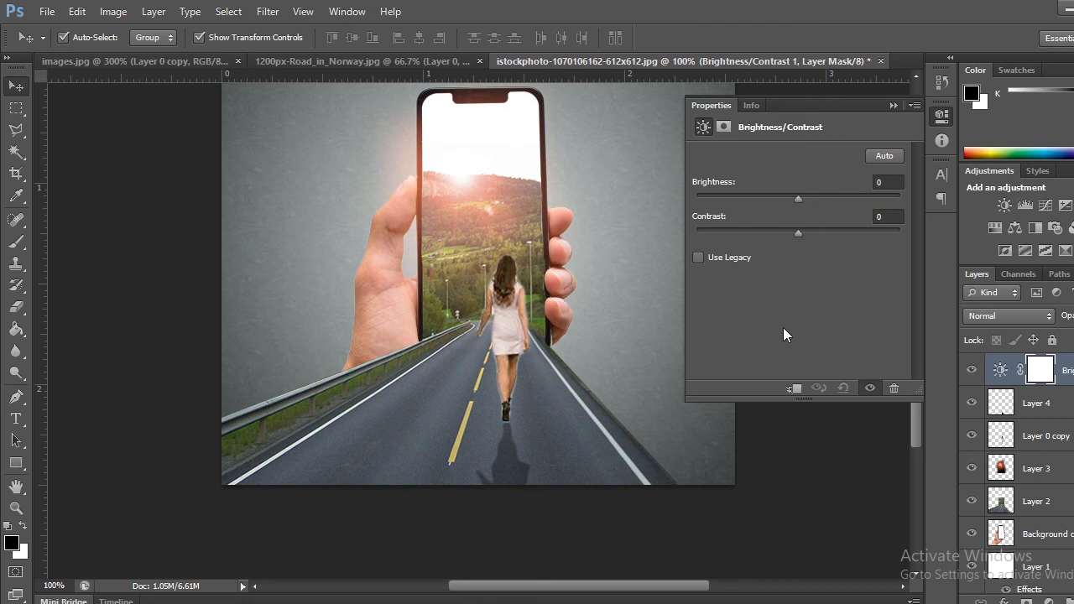
left_click_drag(797, 196, 820, 228)
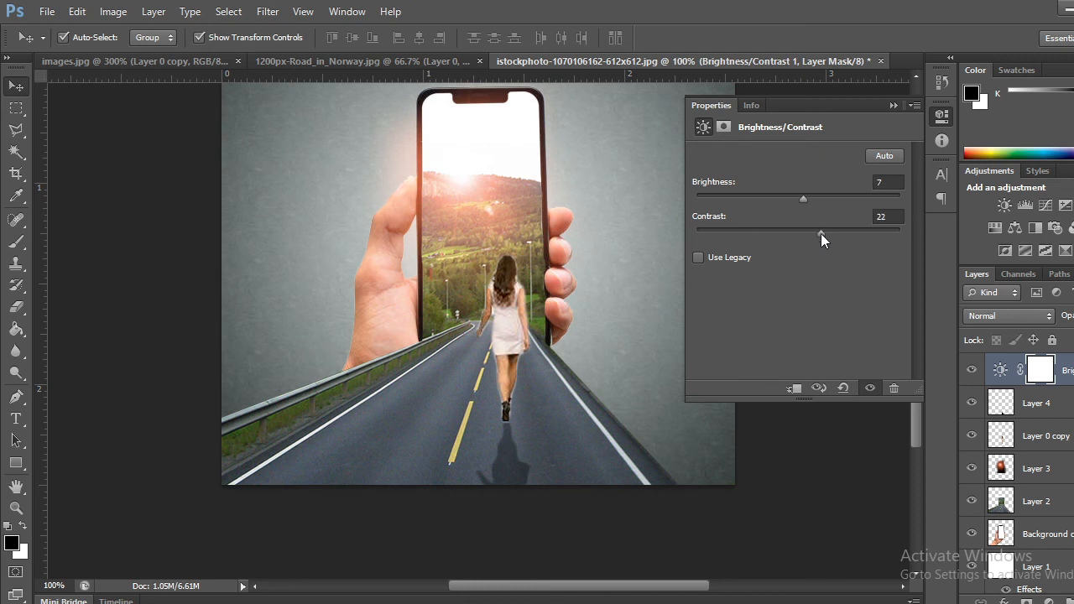
left_click_drag(821, 240, 815, 241)
left_click_drag(817, 232, 821, 229)
mouse_move(822, 230)
left_mouse_down()
mouse_move(839, 231)
mouse_move(828, 234)
left_mouse_up()
left_click(893, 106)
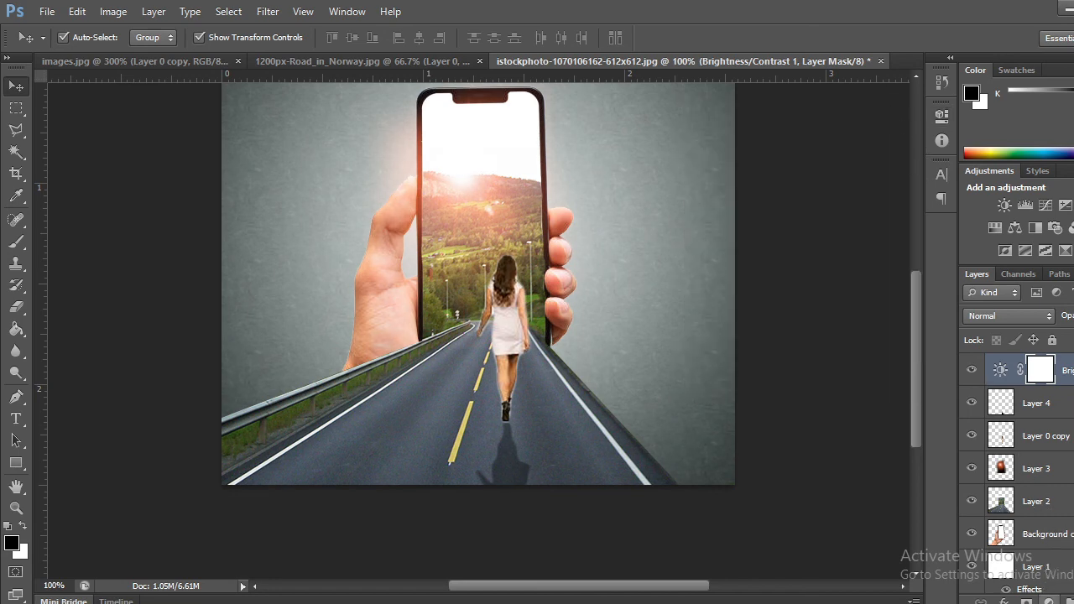
- Add a Curves adjustment layer and pull the Blue channel's curve slightly below the diagonal just above its midpoint
left_click(1049, 601)
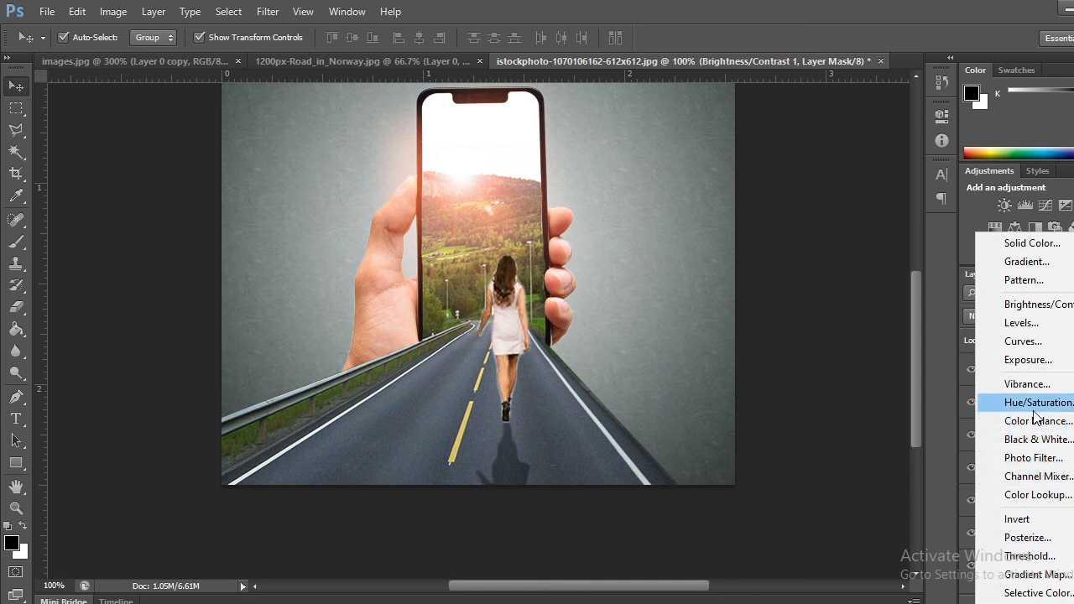
left_click(1026, 341)
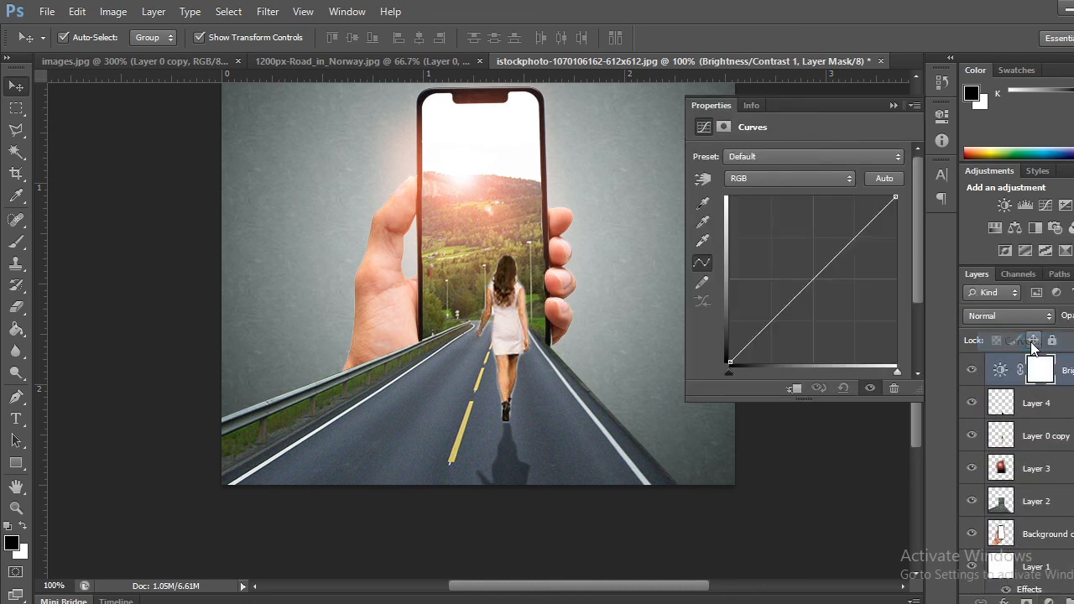
left_click(792, 182)
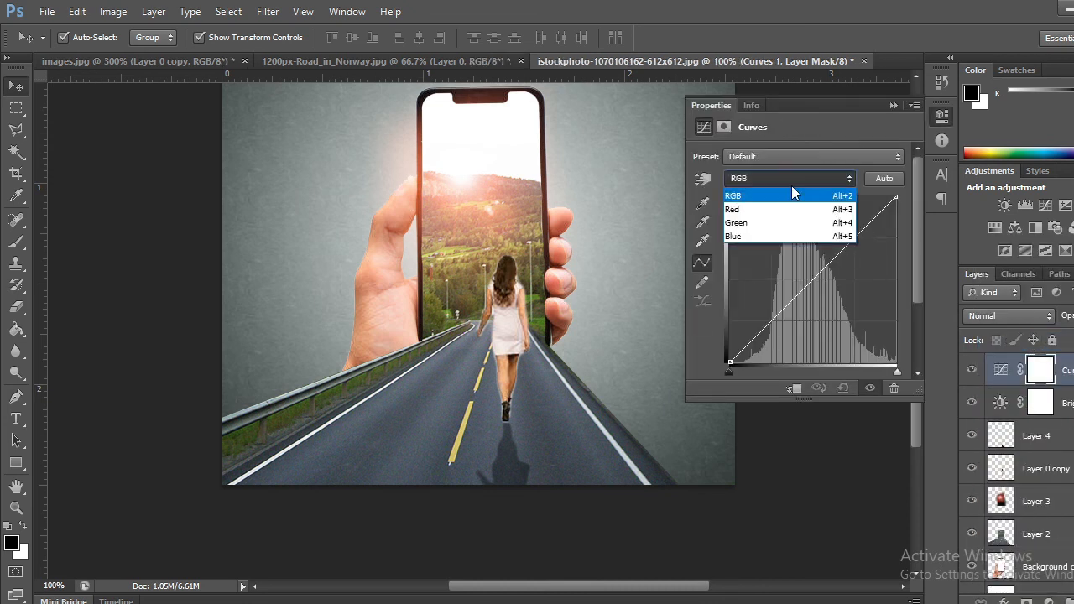
left_click(786, 235)
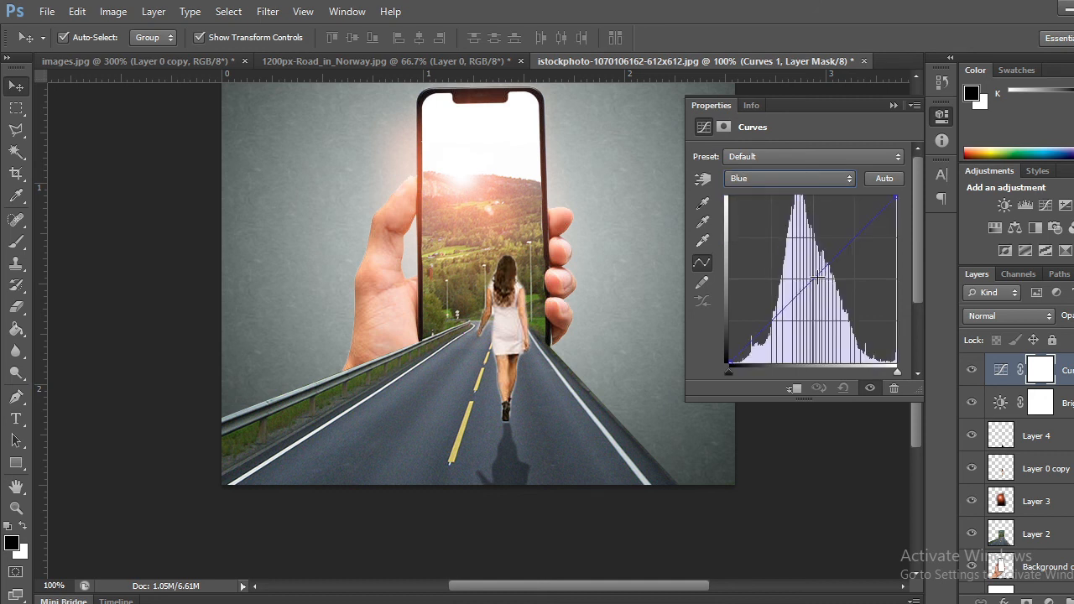
mouse_move(819, 277)
left_mouse_down()
mouse_move(830, 298)
mouse_move(824, 269)
mouse_move(801, 259)
mouse_move(819, 250)
mouse_move(809, 265)
mouse_move(832, 266)
left_mouse_up()
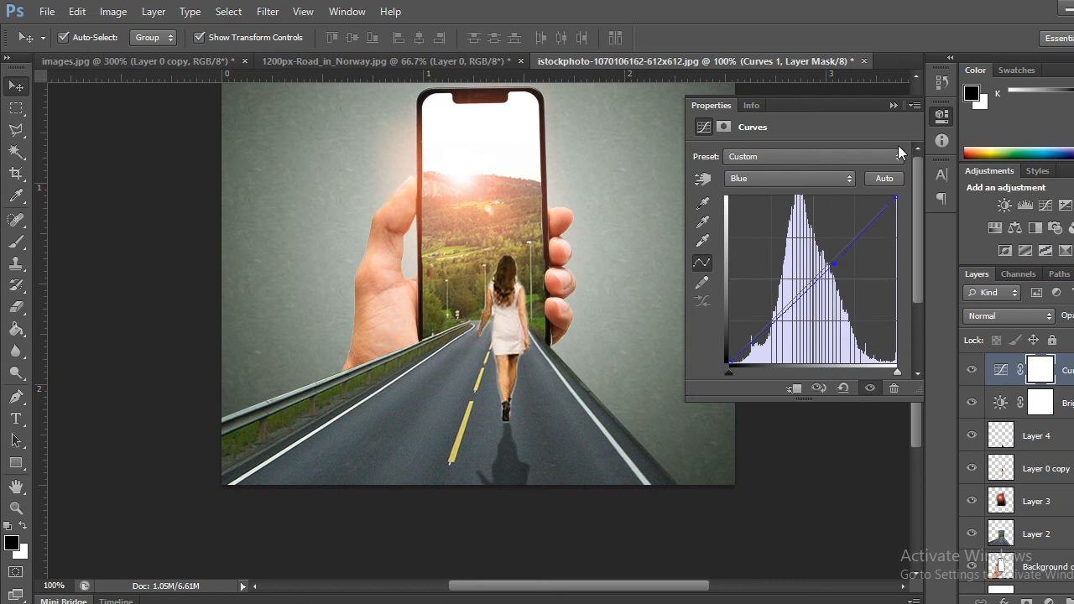
left_click(893, 107)
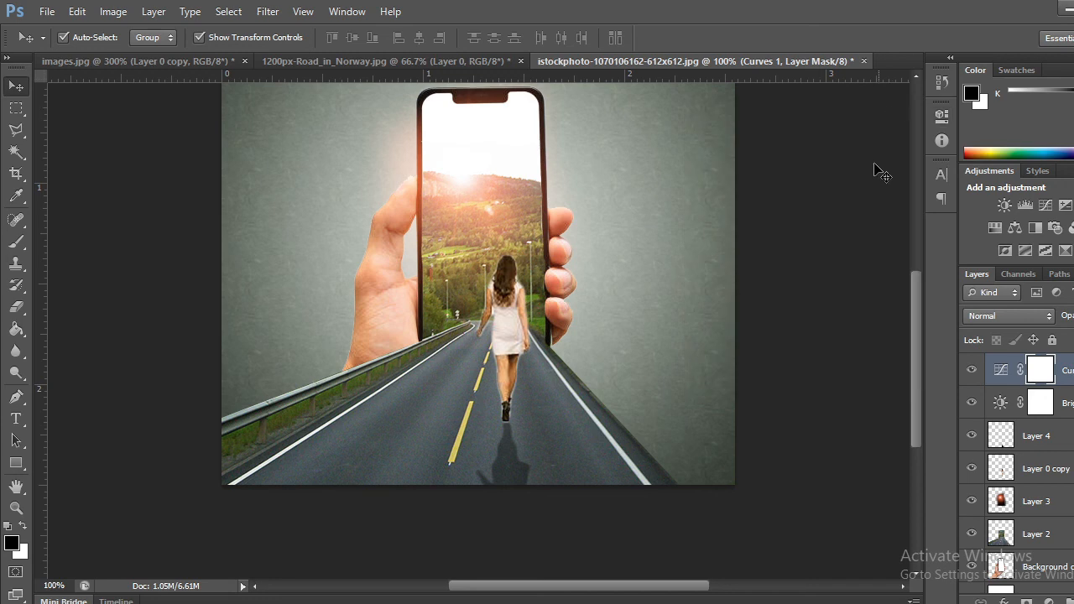
- Add a Hue/Saturation adjustment layer on top and raise the master saturation slightly
left_click(1050, 601)
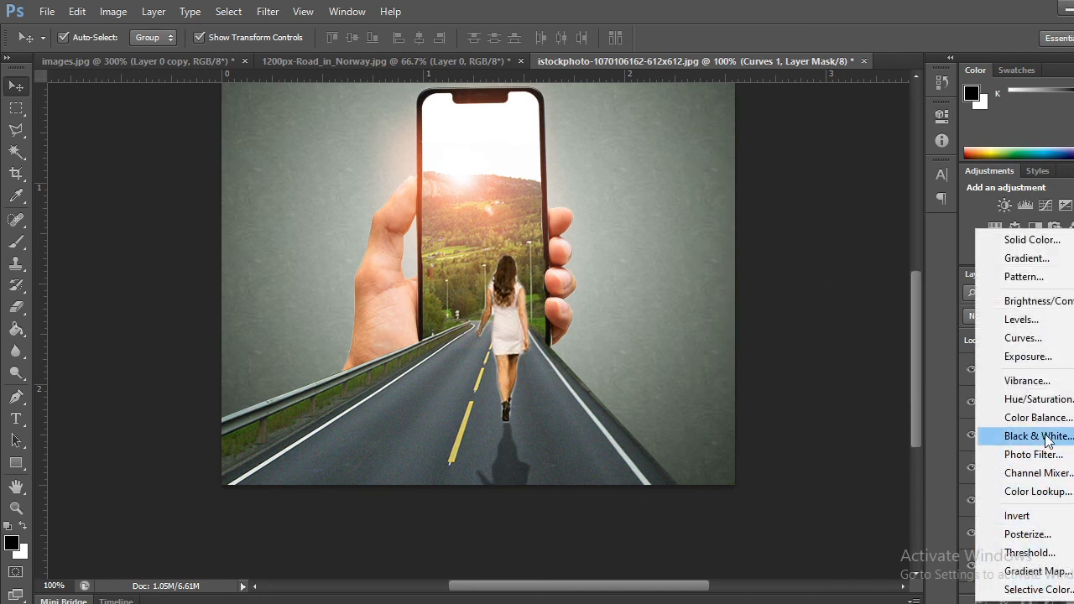
left_click(1039, 399)
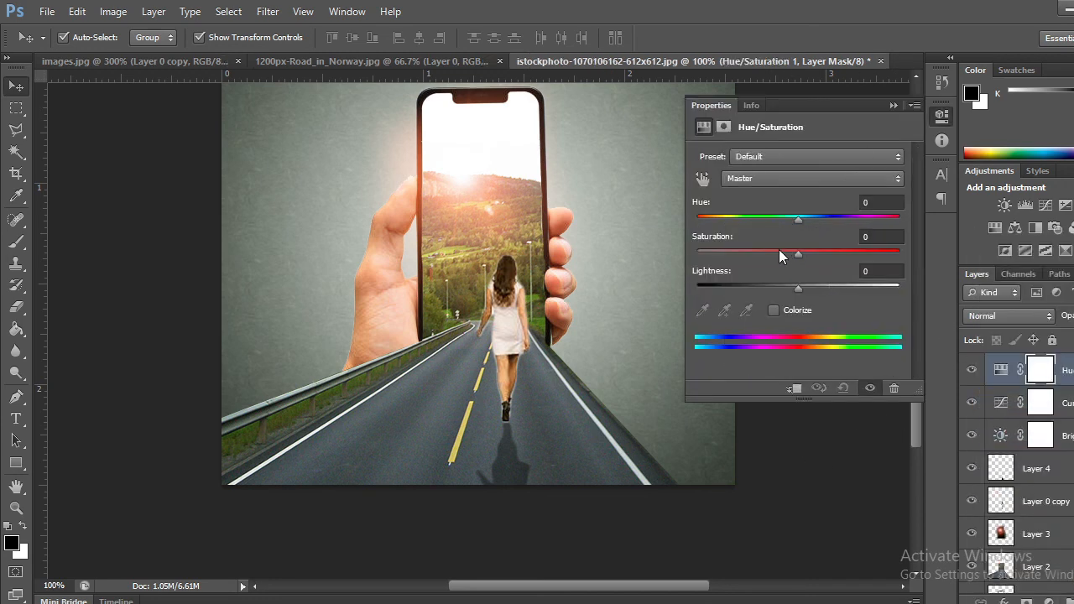
mouse_move(803, 252)
left_mouse_down()
mouse_move(812, 251)
mouse_move(789, 260)
mouse_move(803, 253)
left_mouse_up()
left_click(894, 106)
- Hide the Hue/Saturation adjustment layer and look over the whole composition
left_click(972, 369)
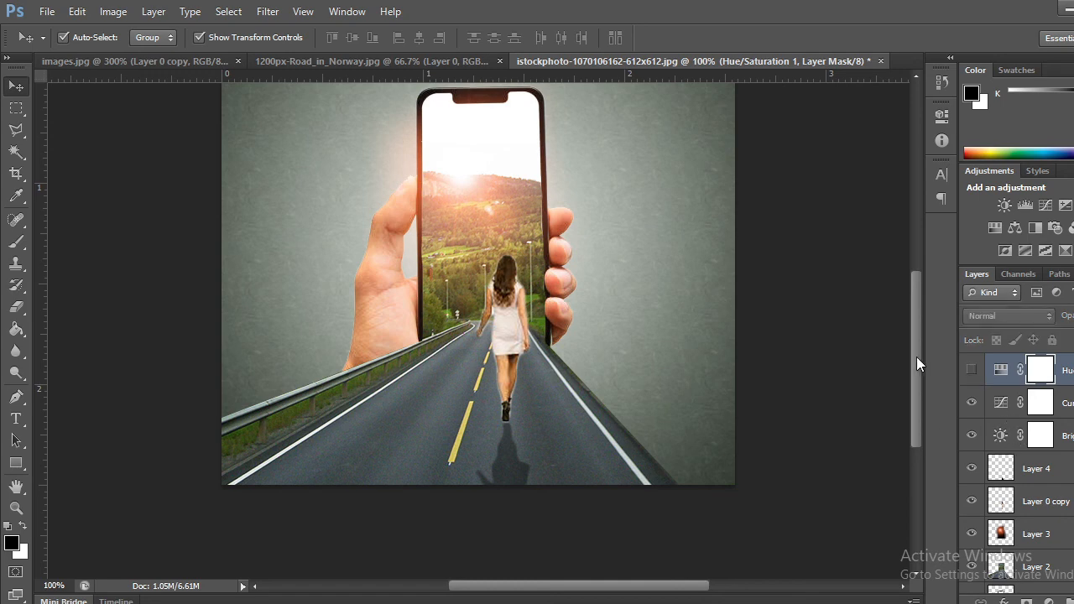
left_click_drag(918, 358, 915, 324)
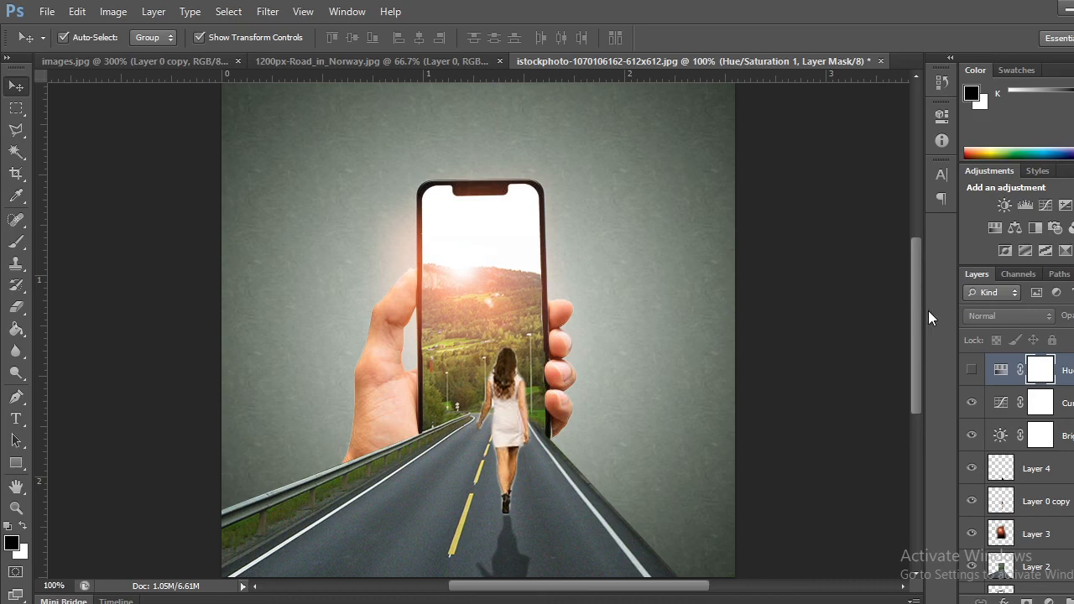
left_click_drag(919, 322, 915, 337)
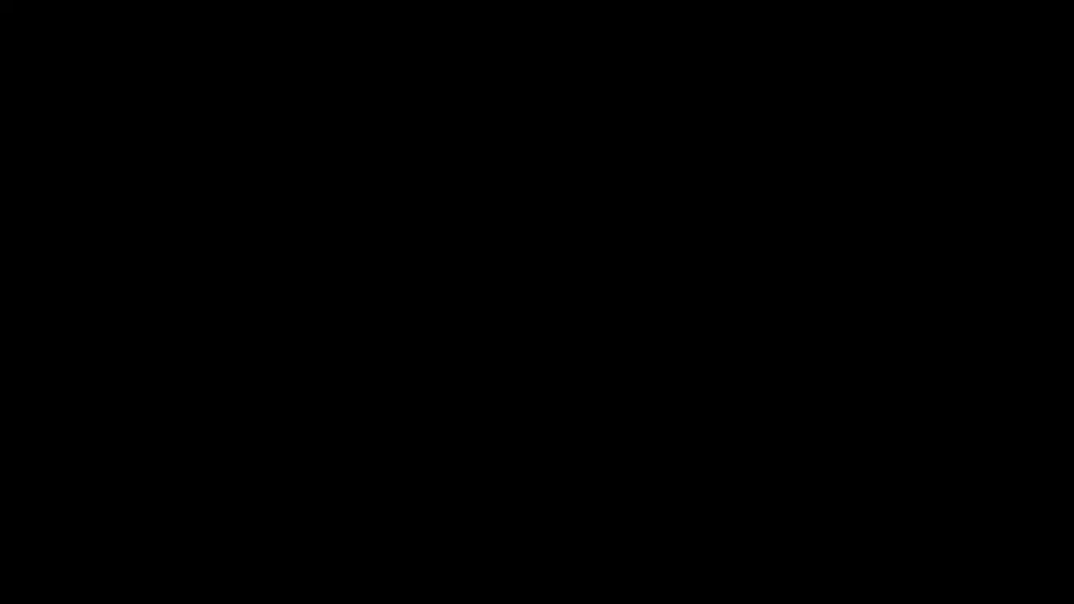